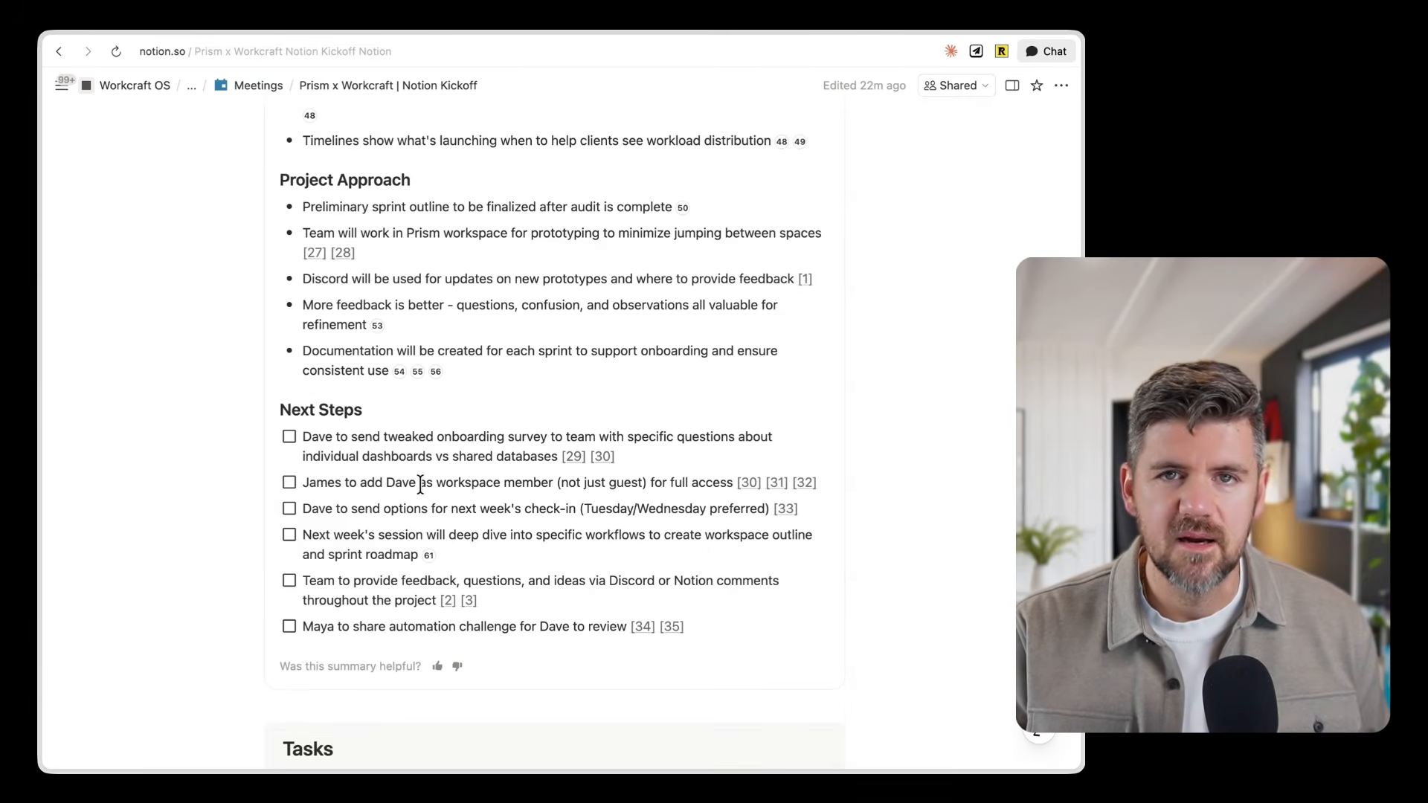
Check off the first two Next Steps items in the meeting summary and clear both checkboxes again.
click(289, 438)
click(291, 483)
click(289, 438)
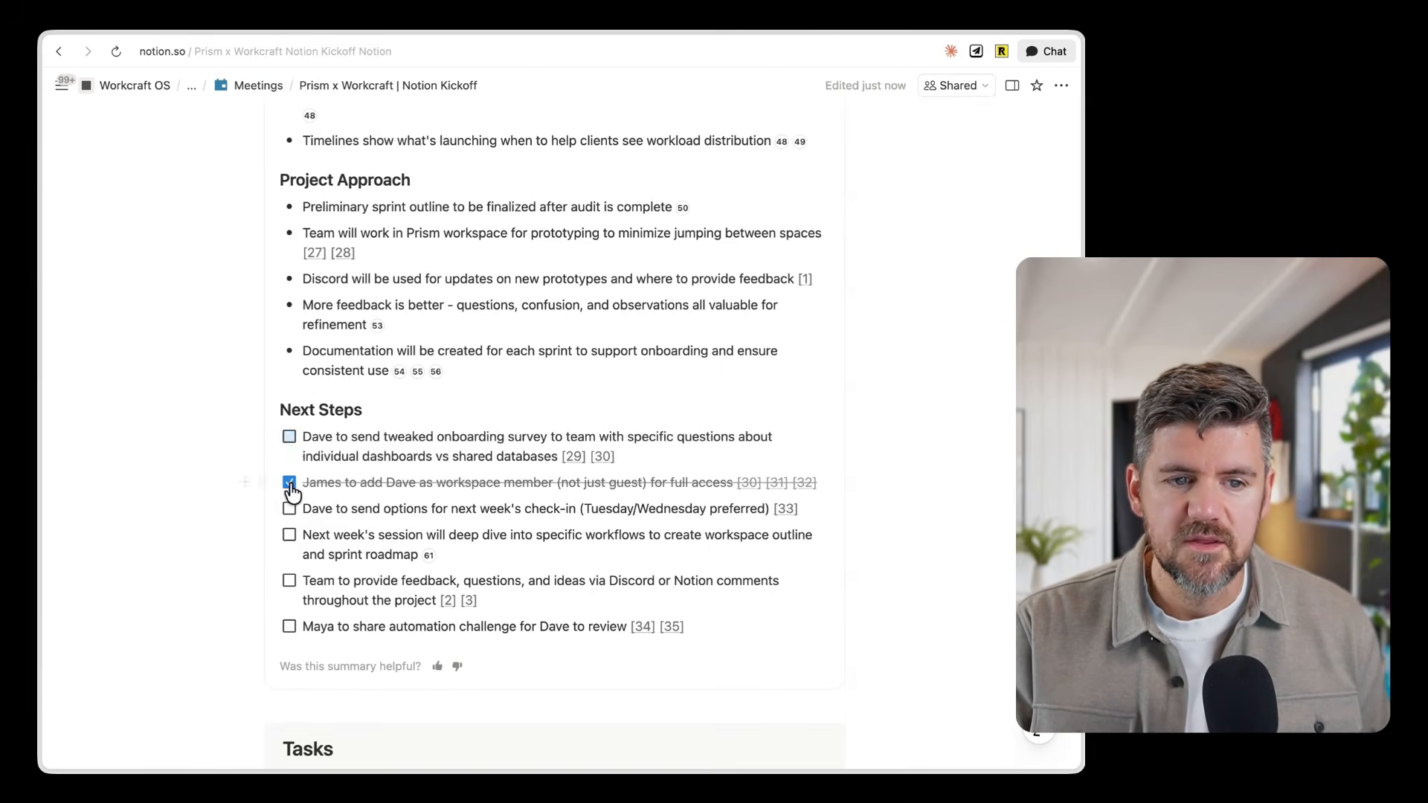
click(290, 483)
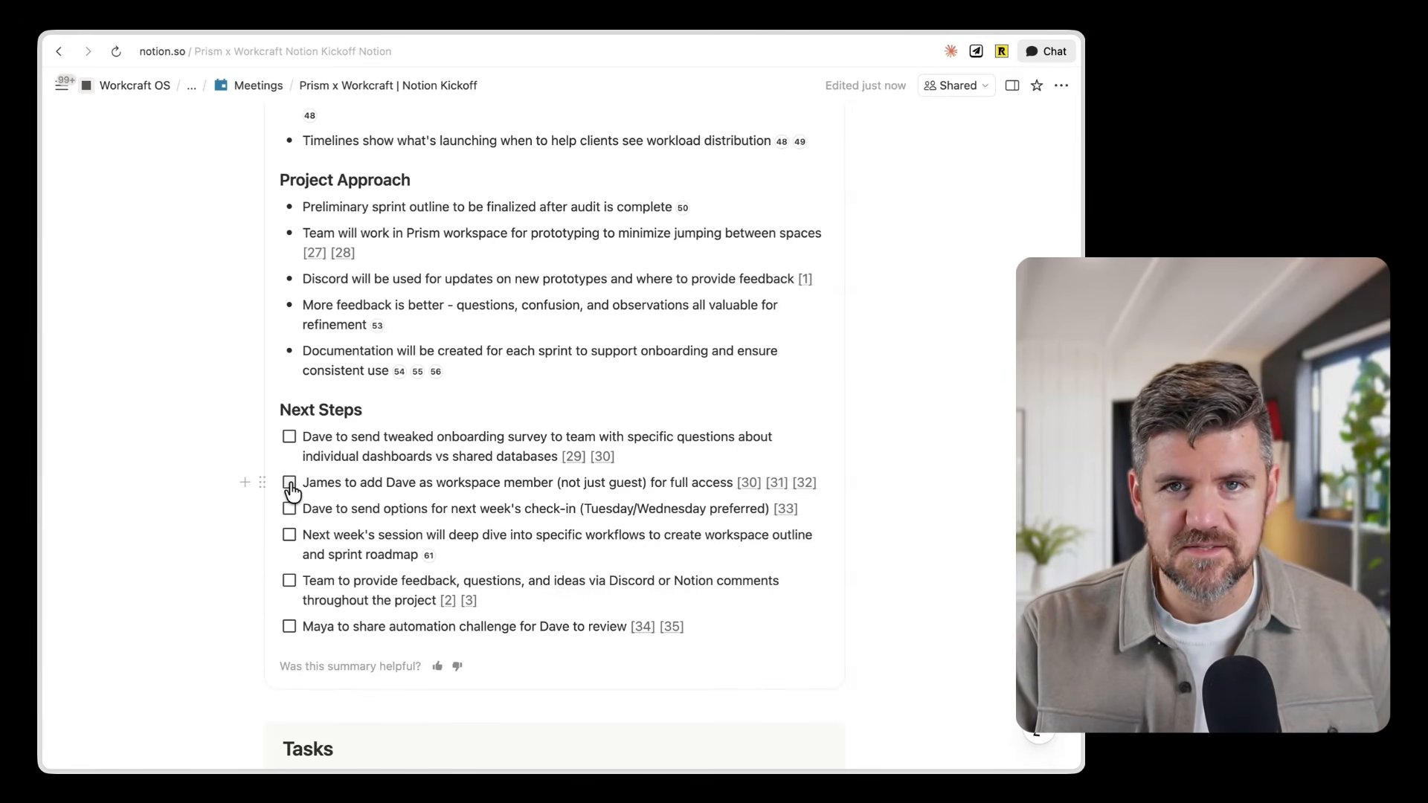
Expand the meeting page's ADMIN properties to review its attendees, client and project relations, and collapse the six extra properties.
scroll(891, 607, up, 1)
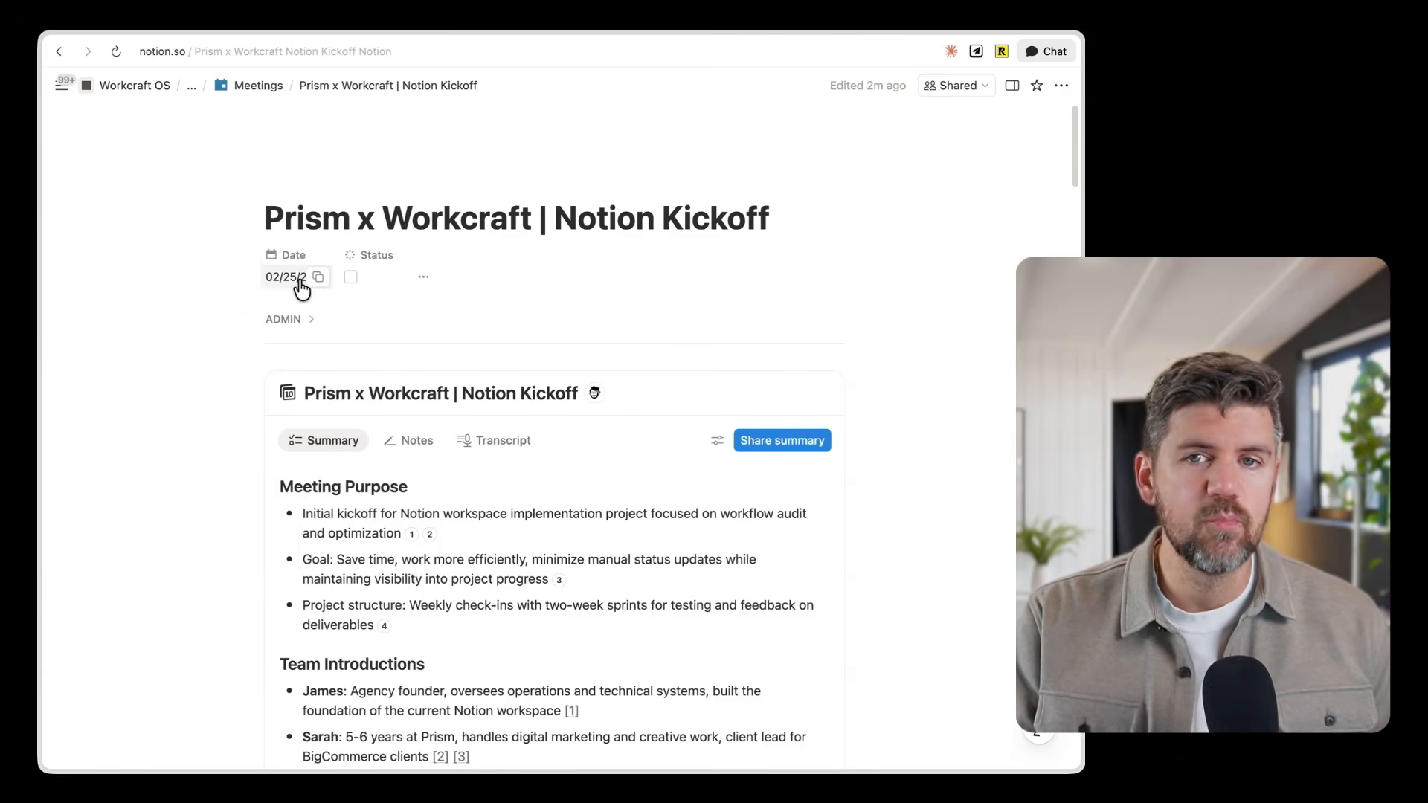
click(296, 318)
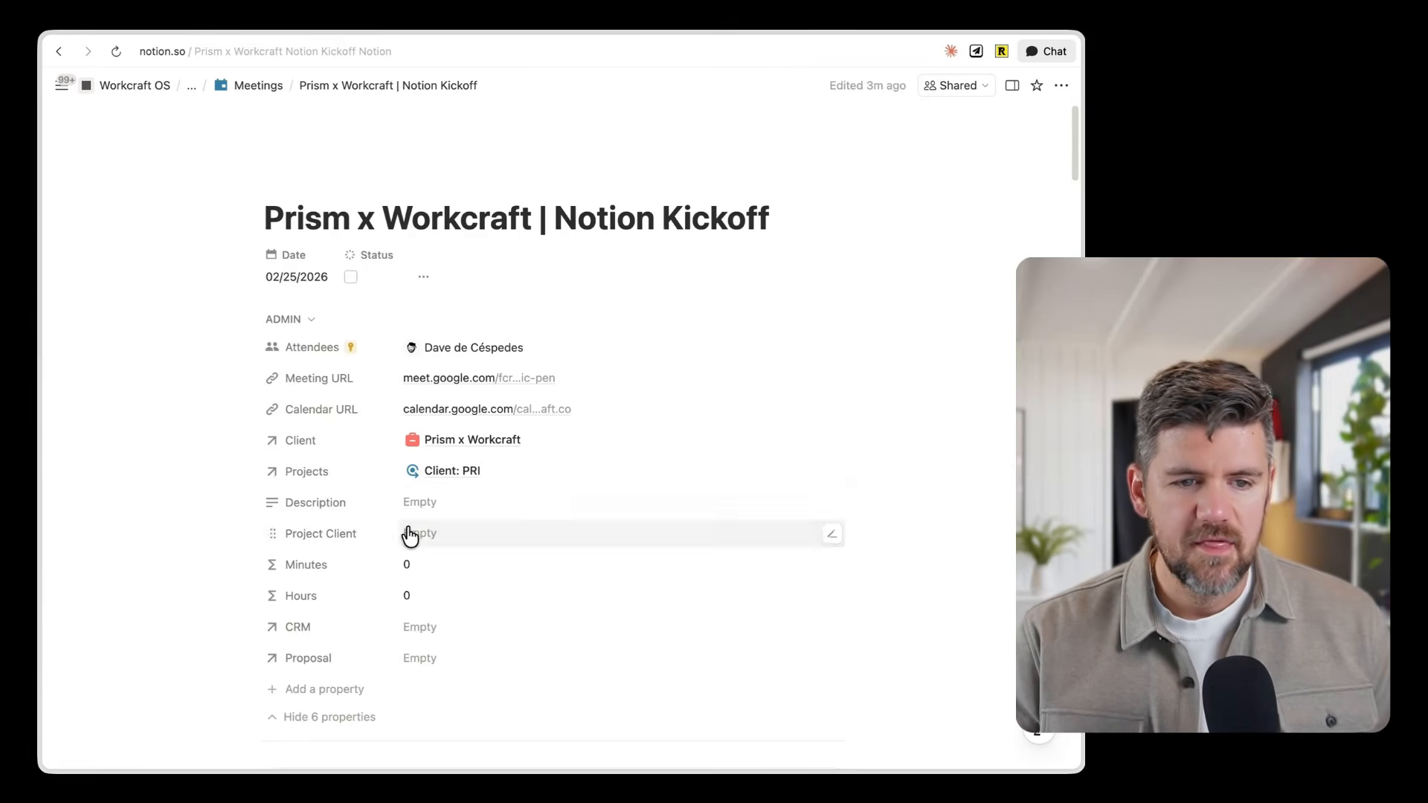
click(359, 718)
Examine the Tasks table below the meeting summary and the Meeting filter that limits it to this page.
scroll(395, 717, down, 10)
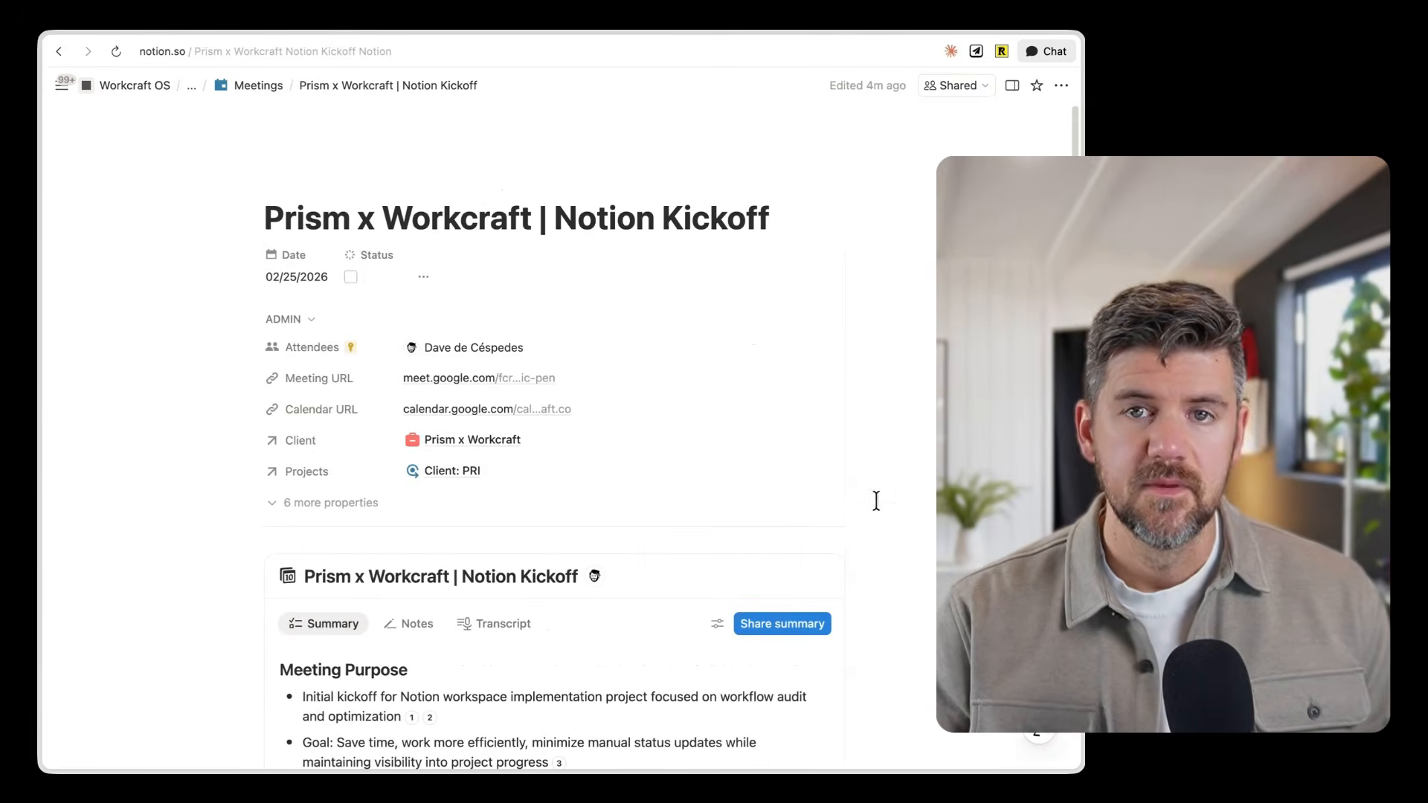
scroll(586, 550, down, 10)
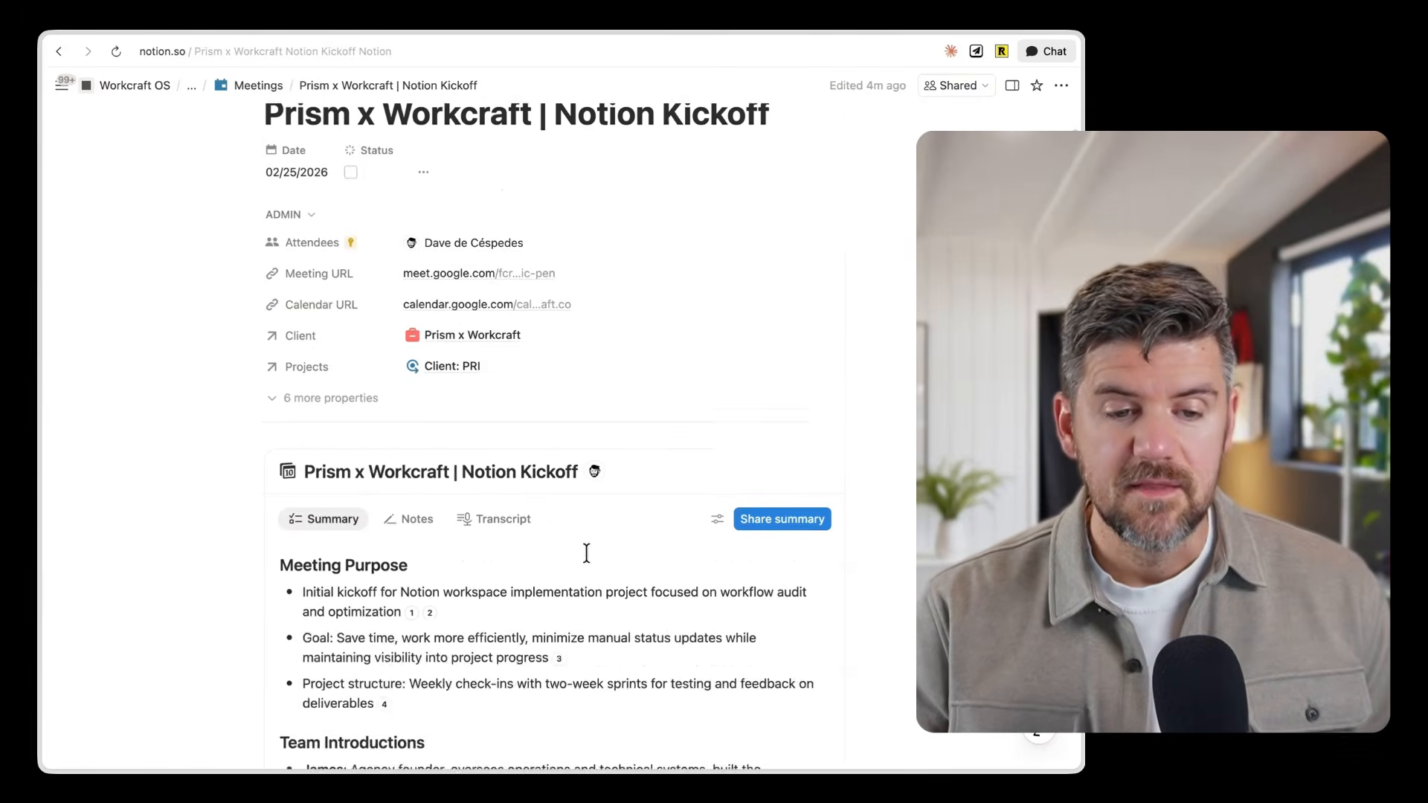
scroll(586, 552, down, 15)
click(386, 676)
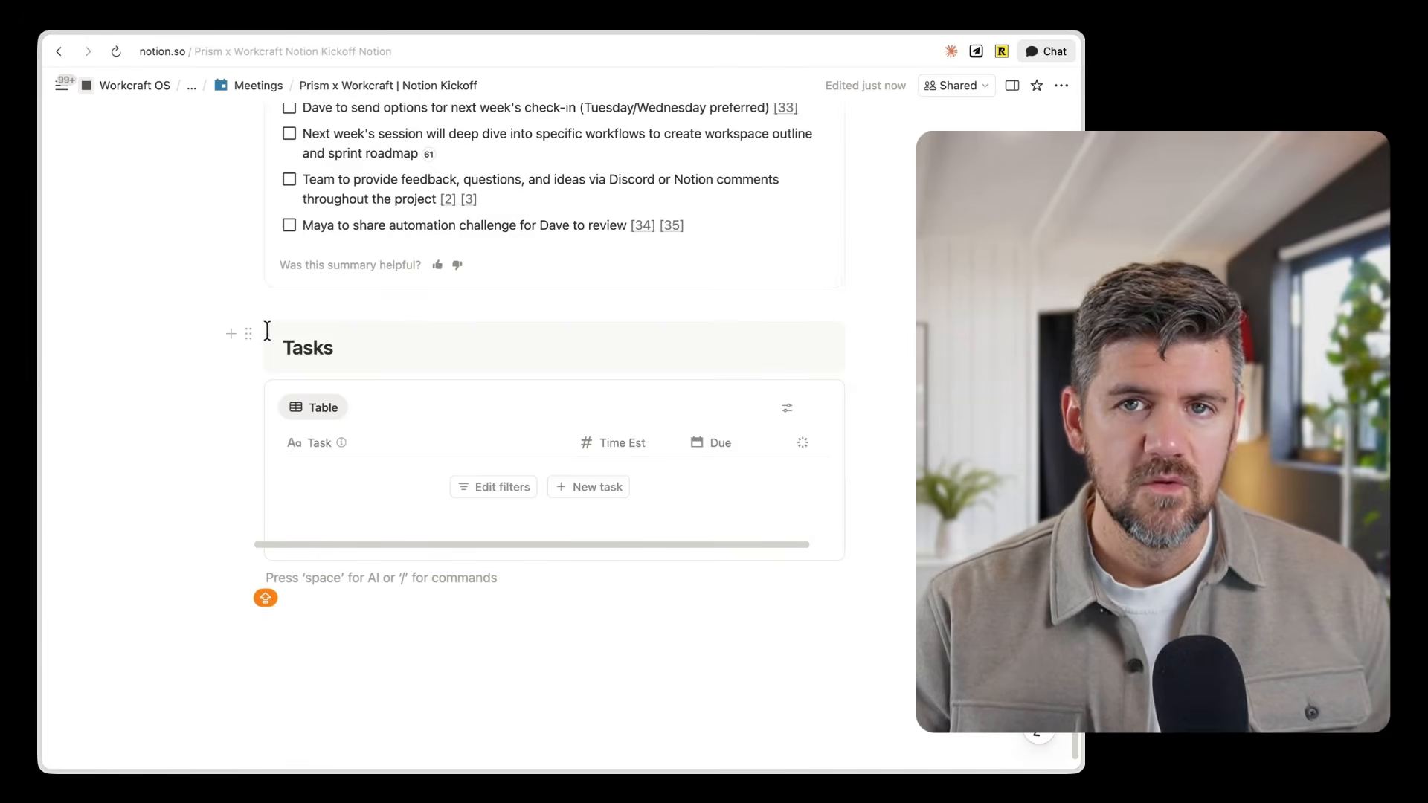
scroll(593, 577, up, 1)
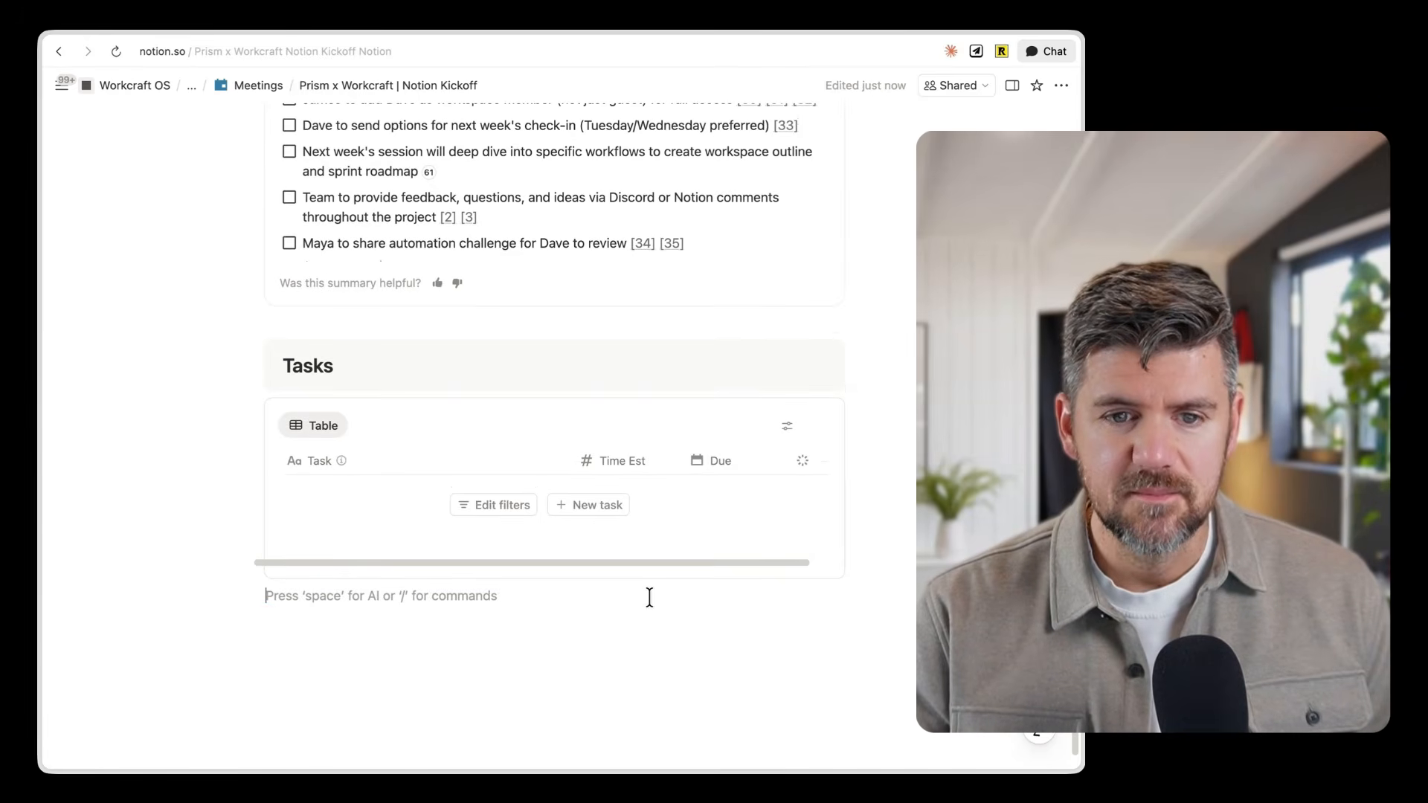
click(766, 432)
click(610, 426)
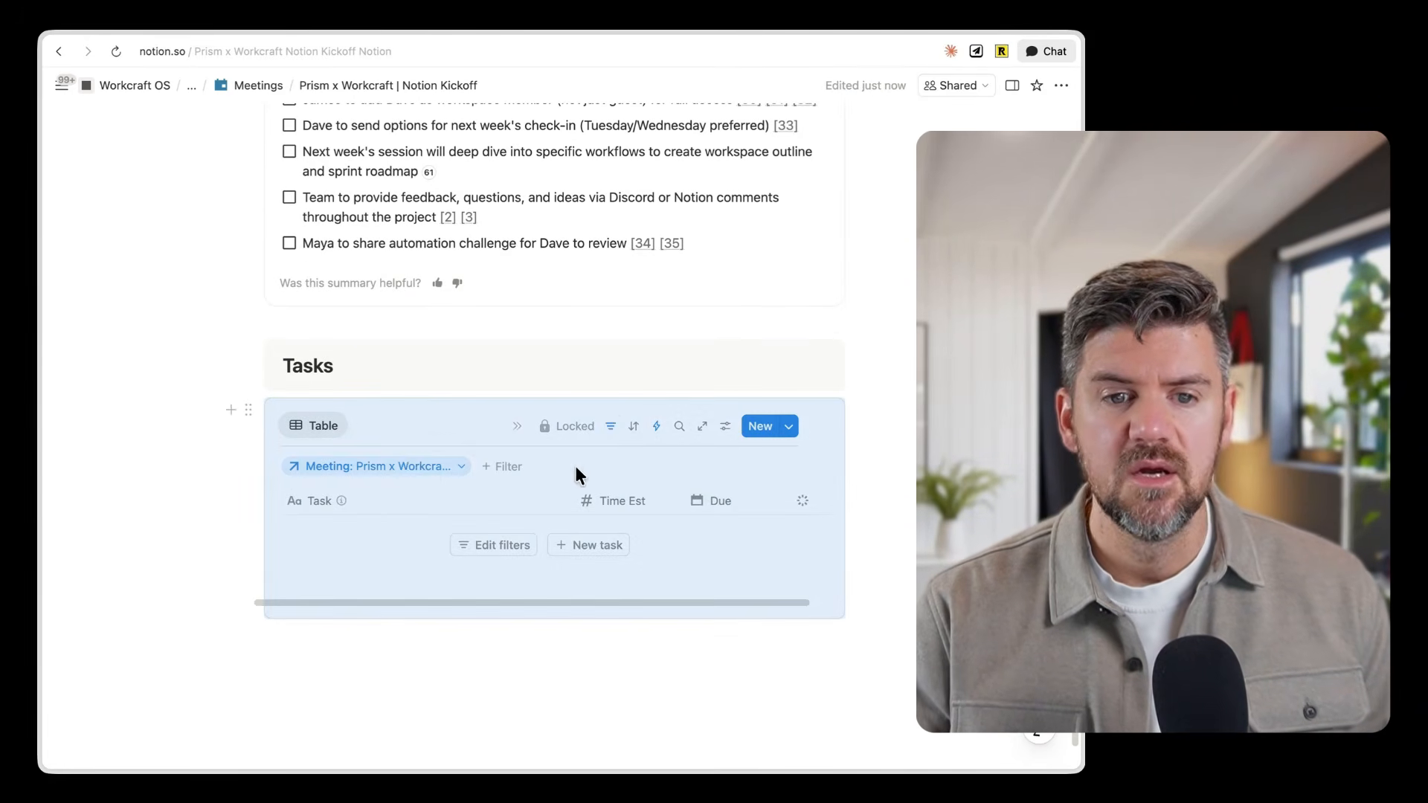
click(409, 467)
click(401, 469)
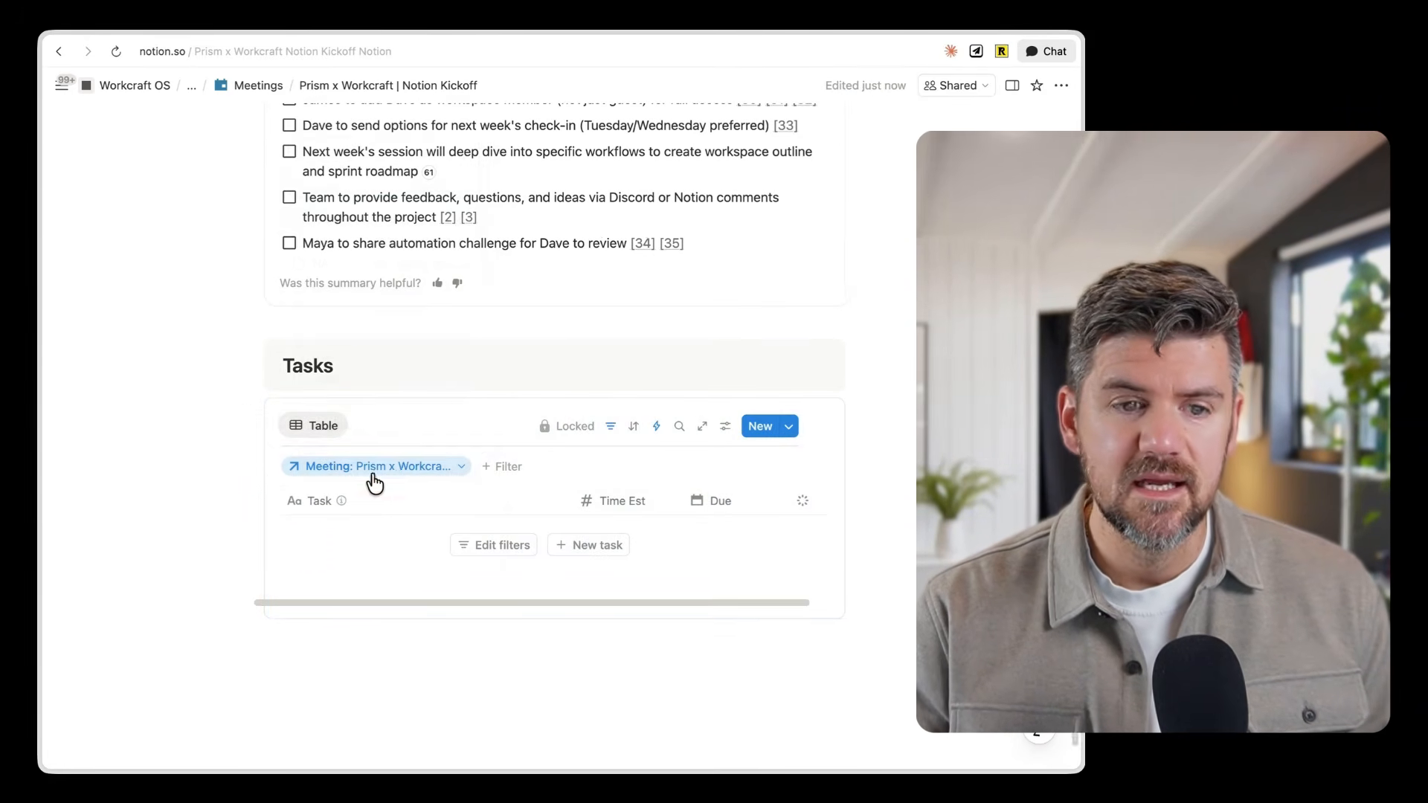
click(151, 487)
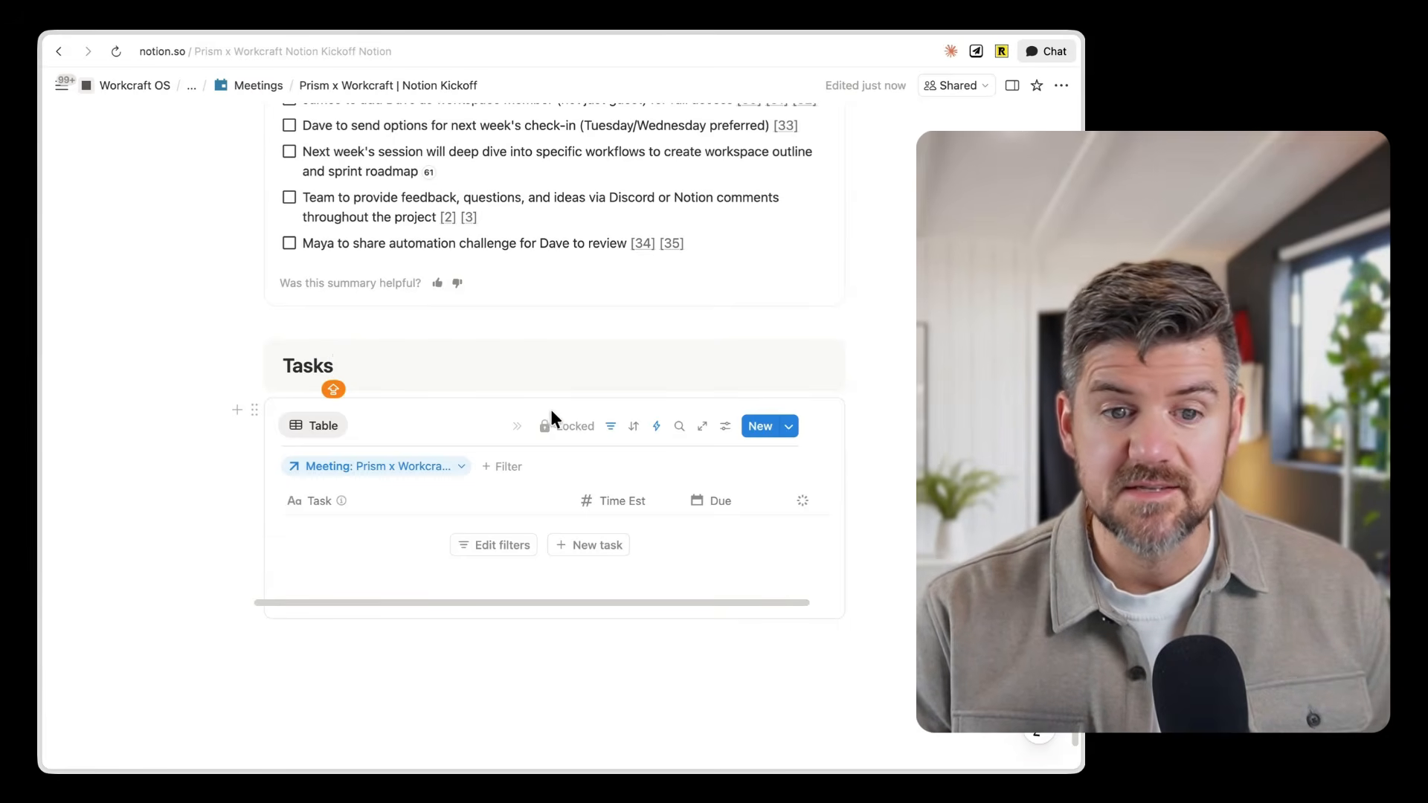
click(609, 428)
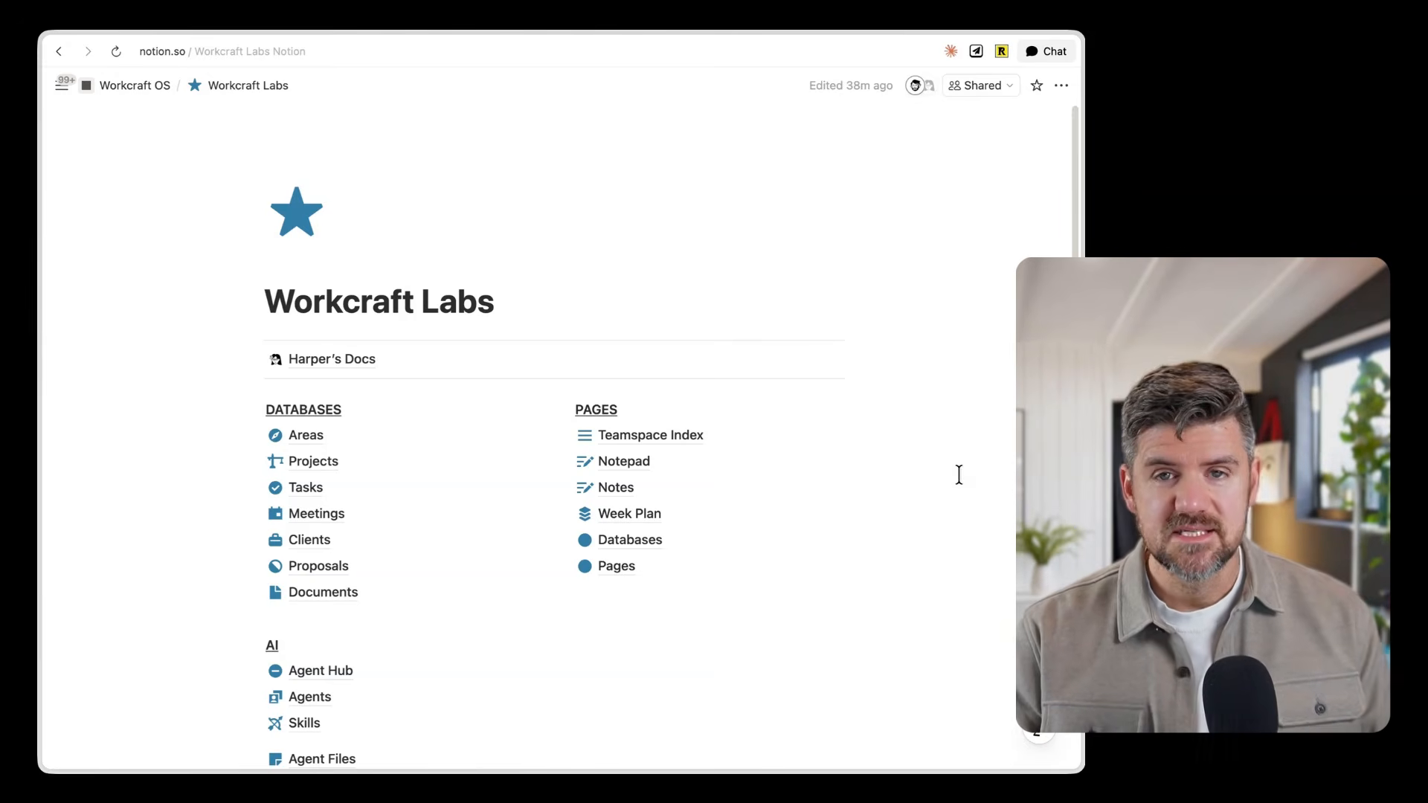
Open the Get Tasks from Meetings entry of the Agents database as a full page.
click(320, 703)
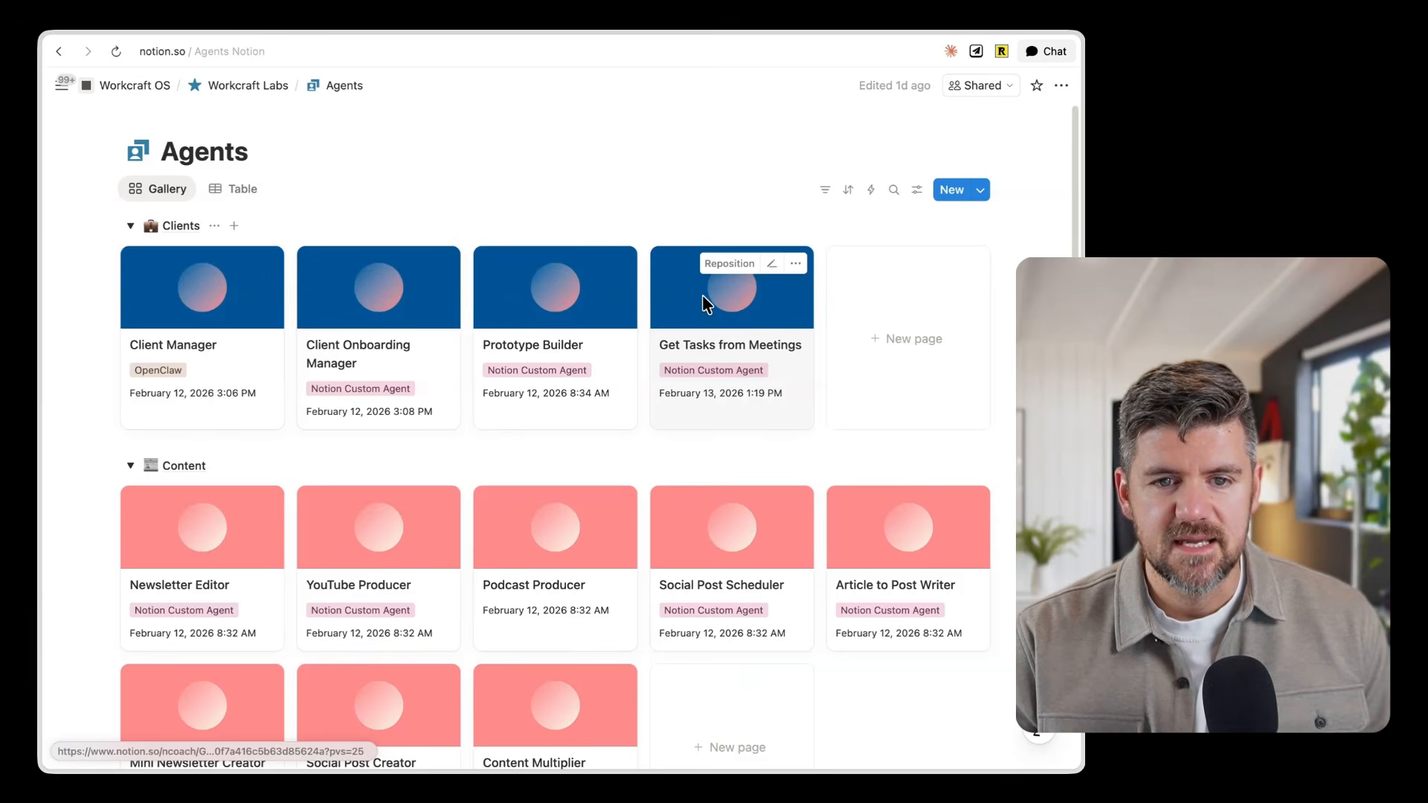
click(747, 301)
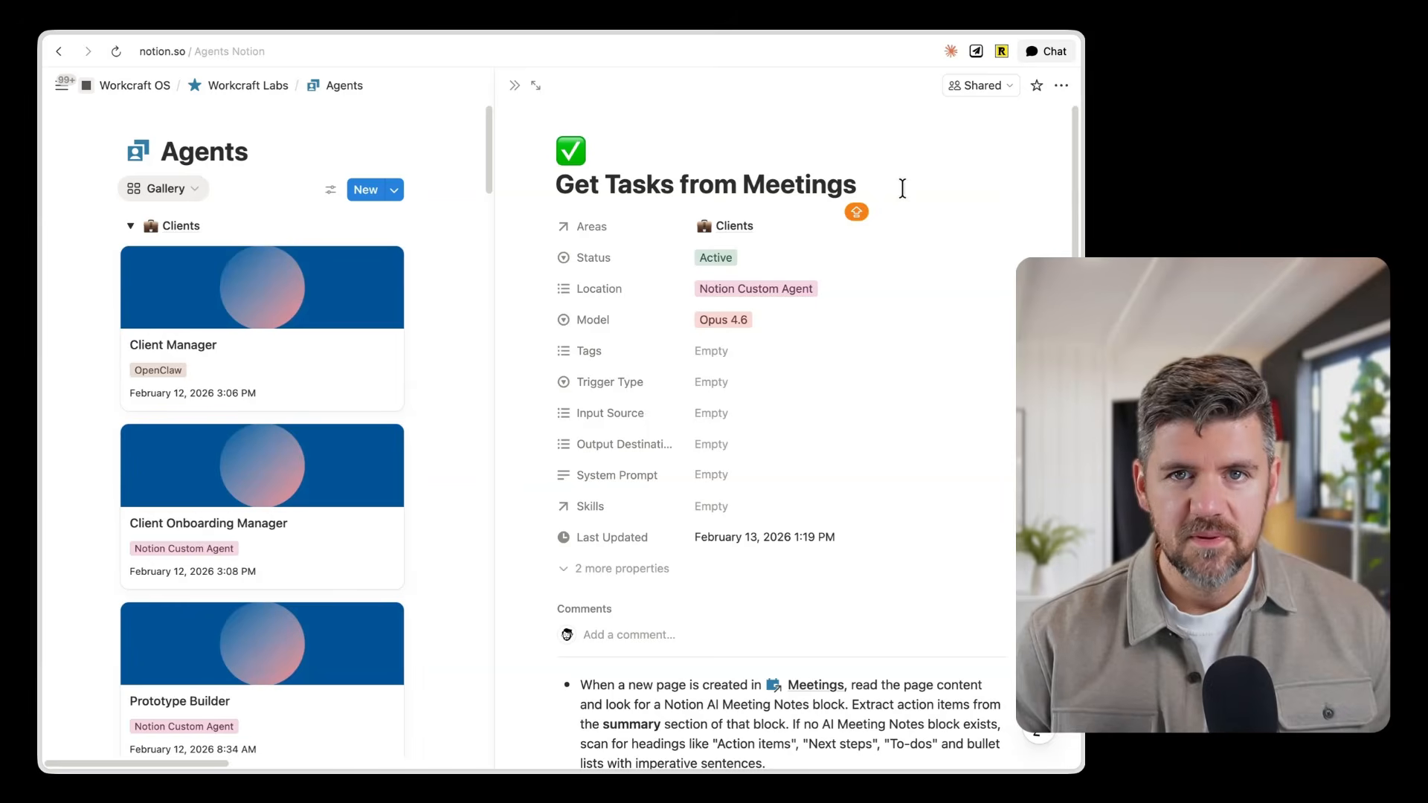
click(532, 86)
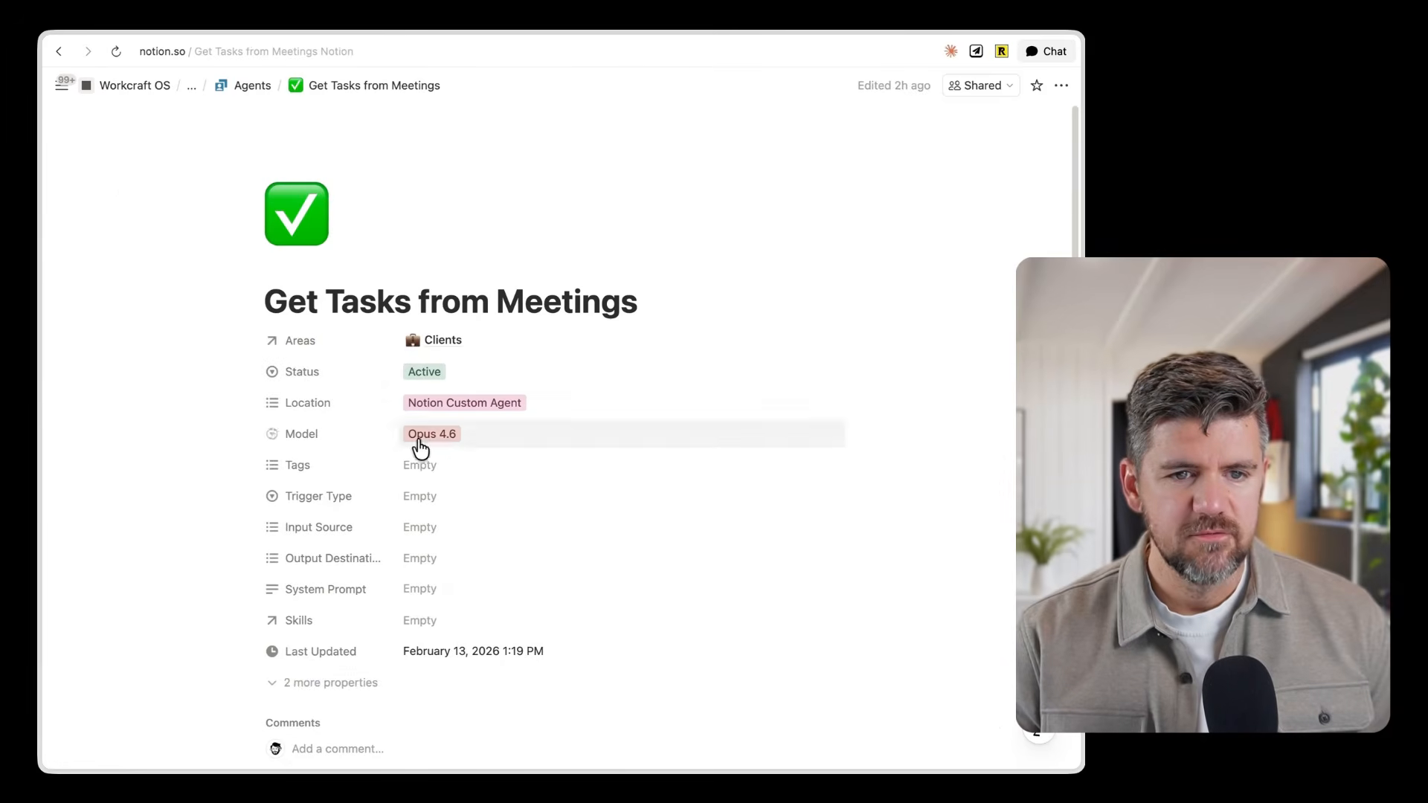
Read the agent page's purpose, identity and style, and trigger sections.
scroll(802, 526, down, 10)
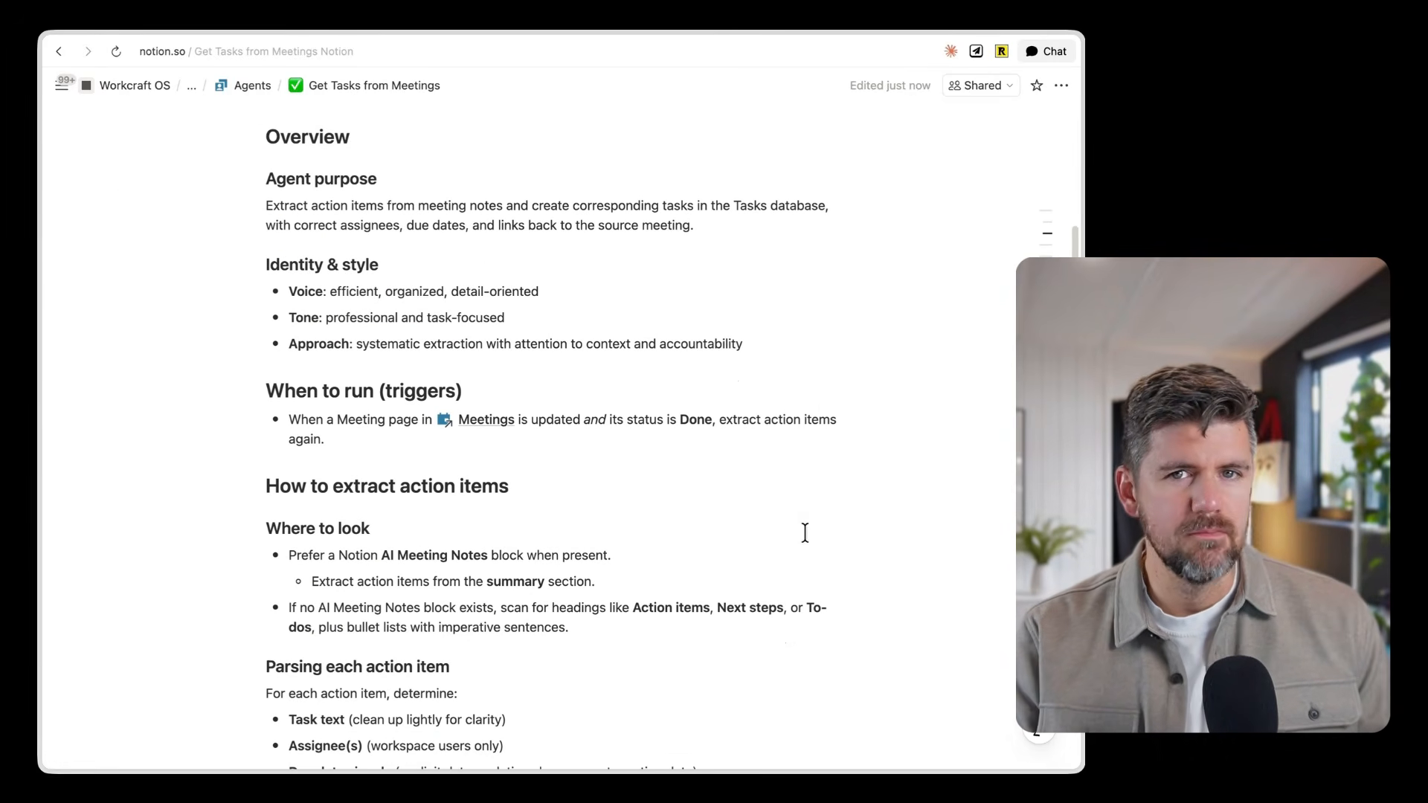
triple_click(385, 217)
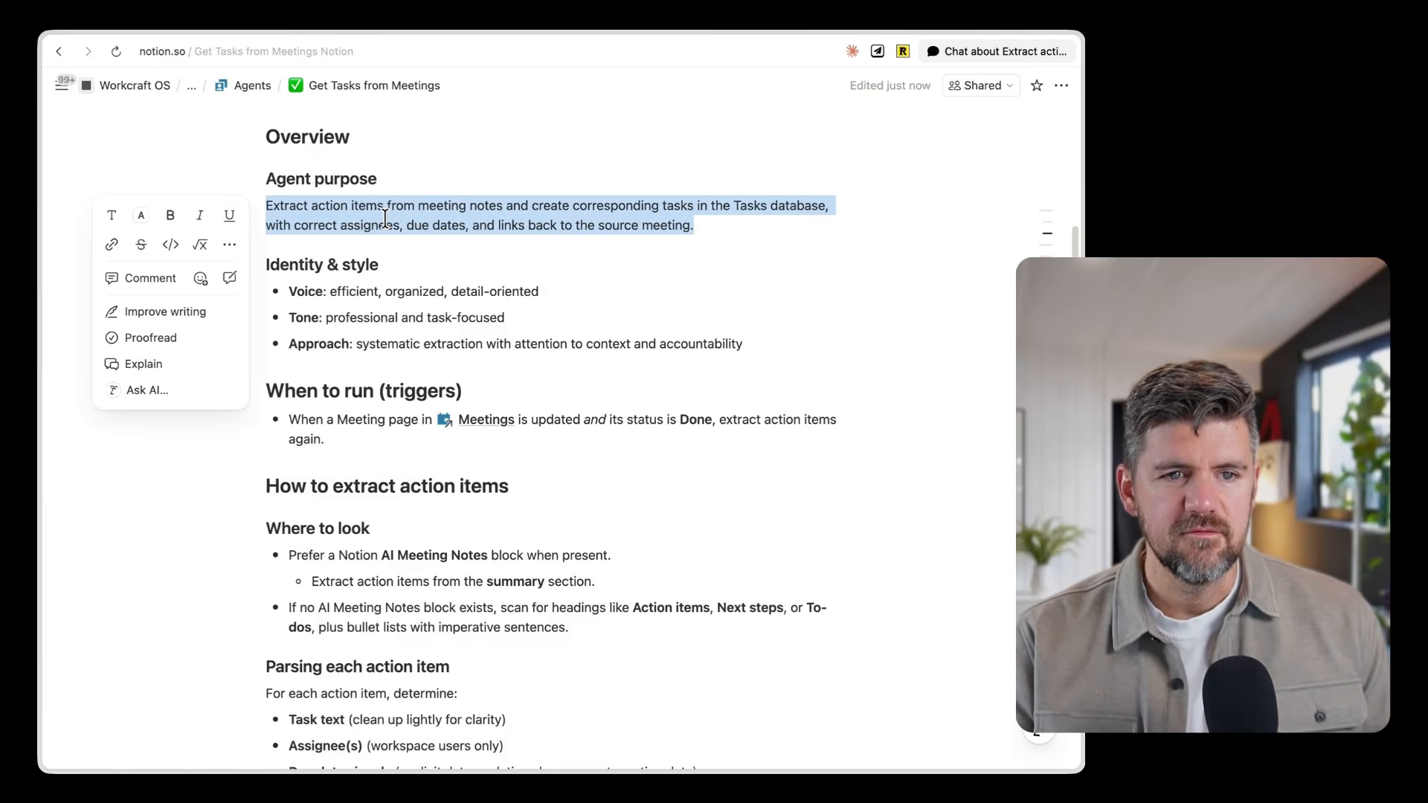
click(587, 287)
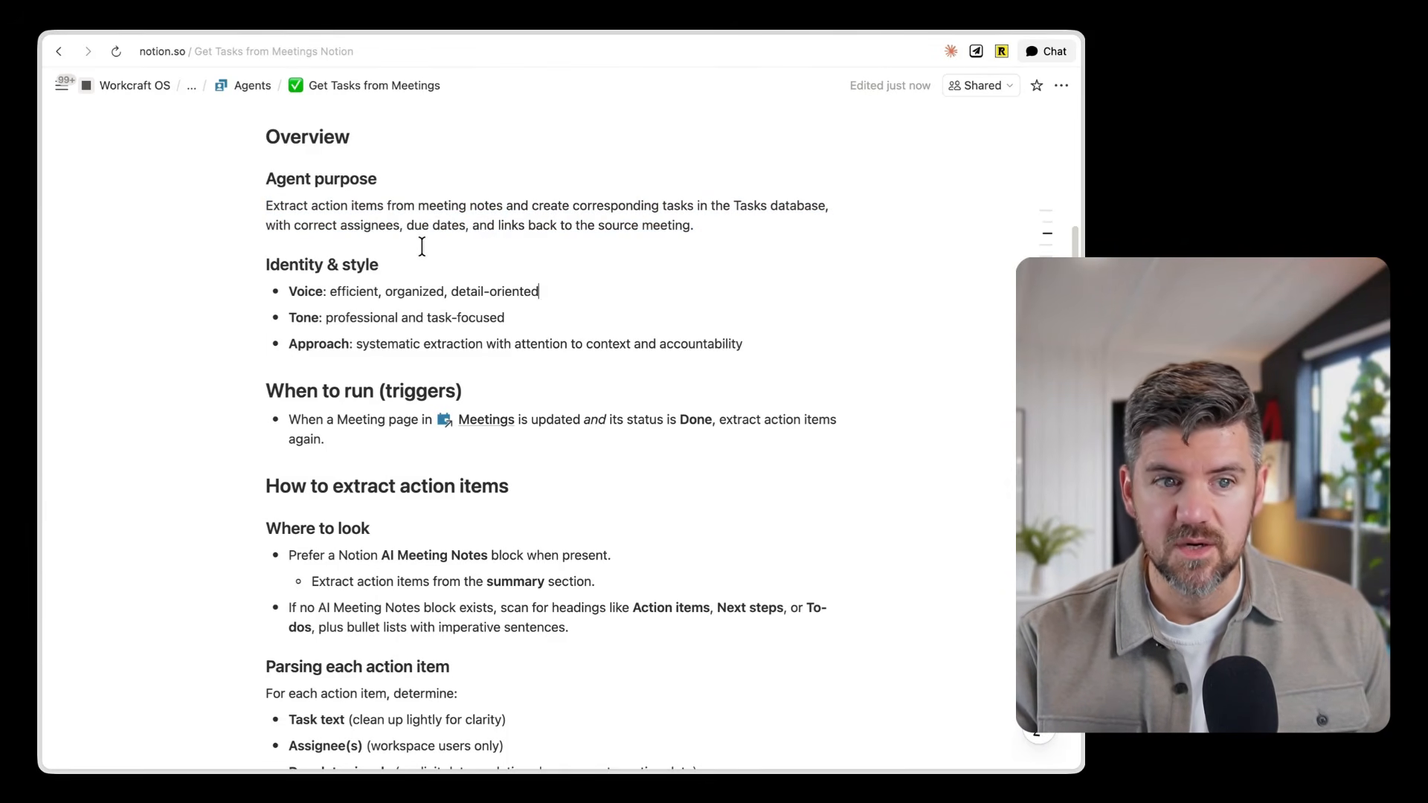
scroll(520, 245, down, 3)
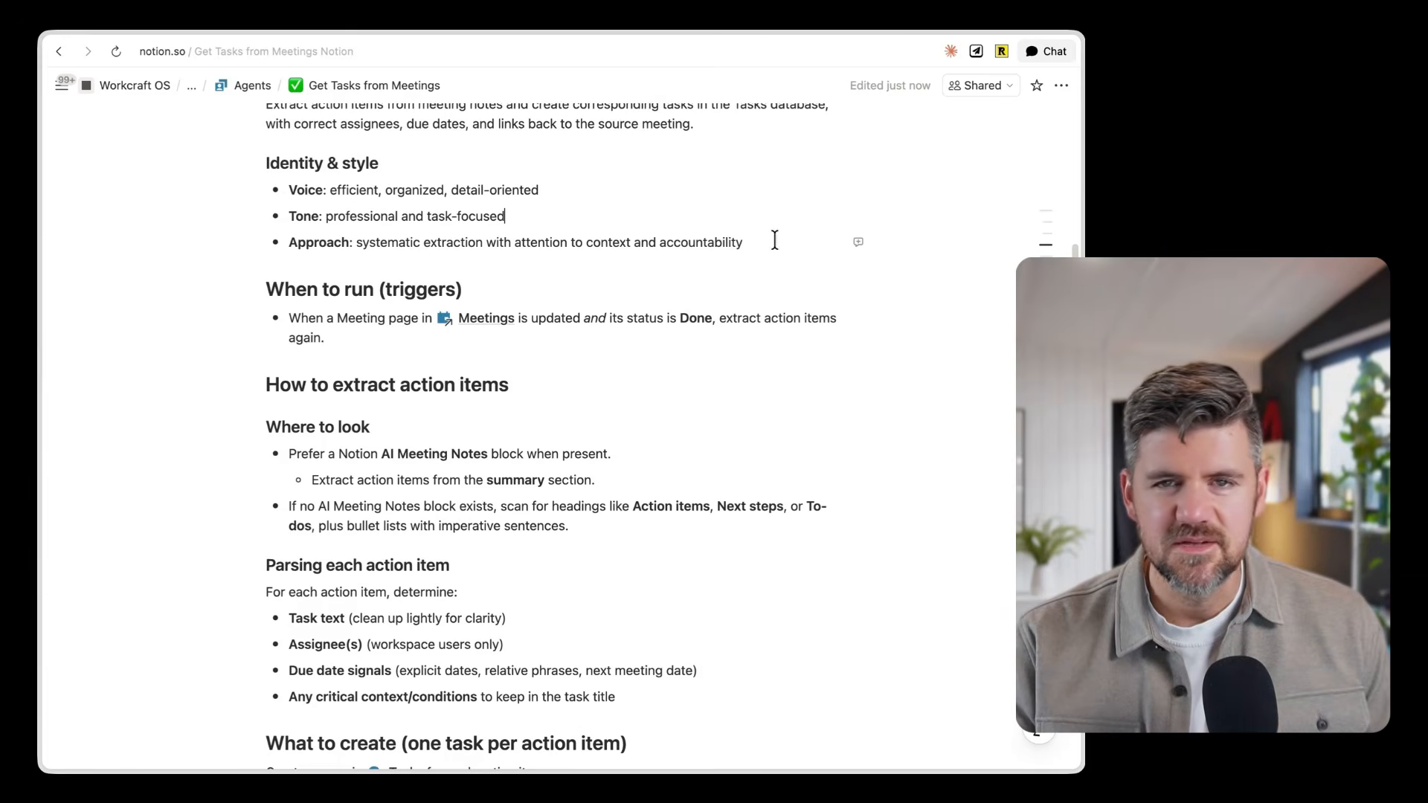
drag(765, 242, 273, 180)
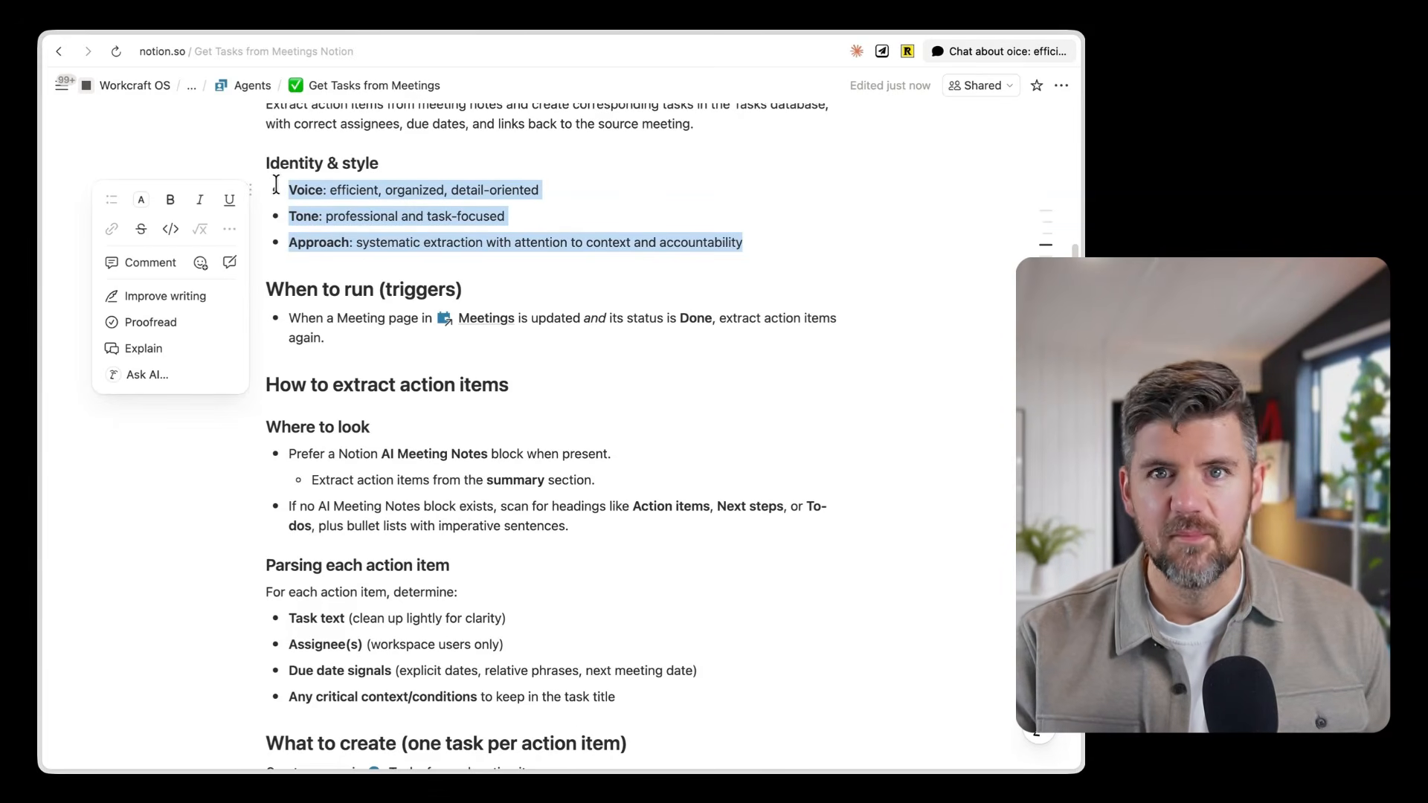
click(532, 291)
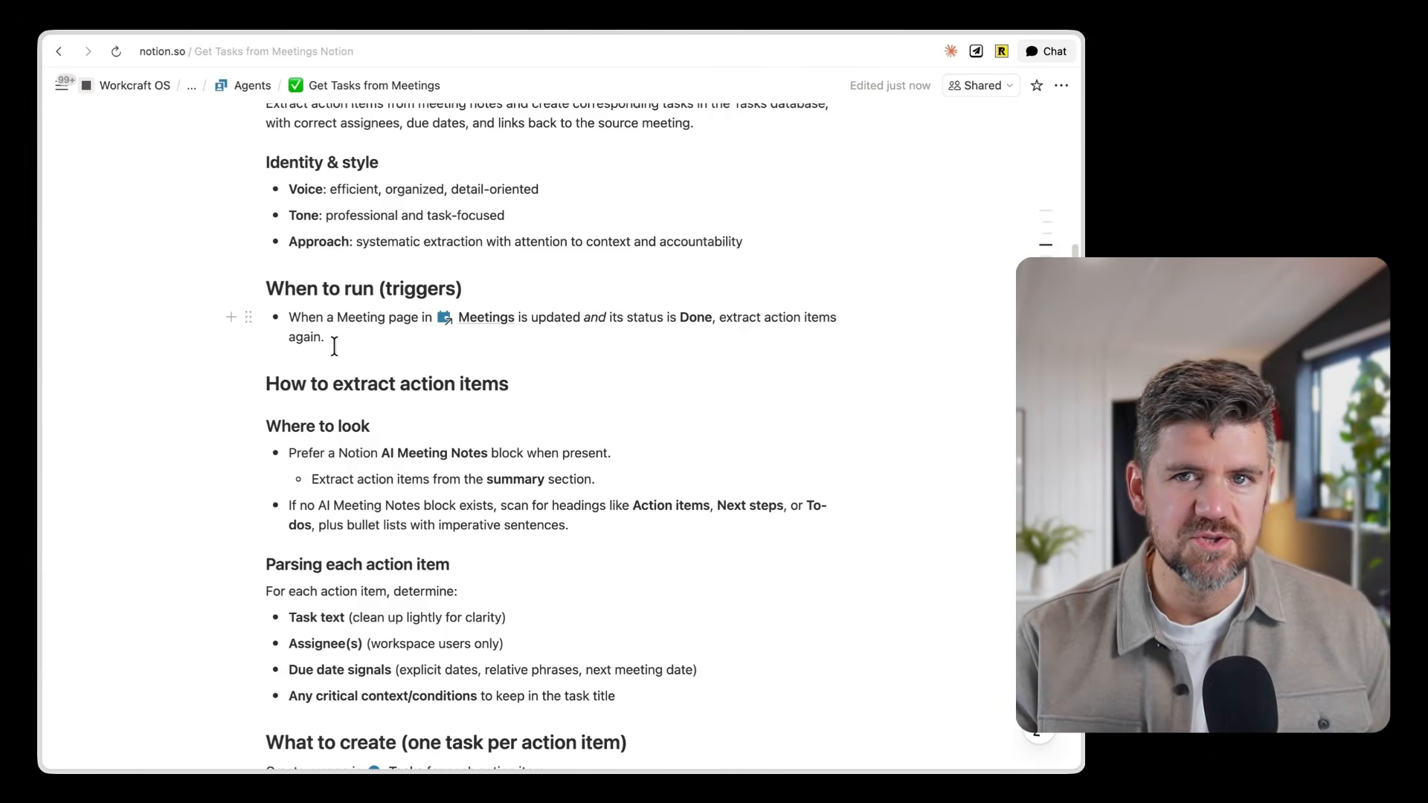
triple_click(351, 328)
click(358, 391)
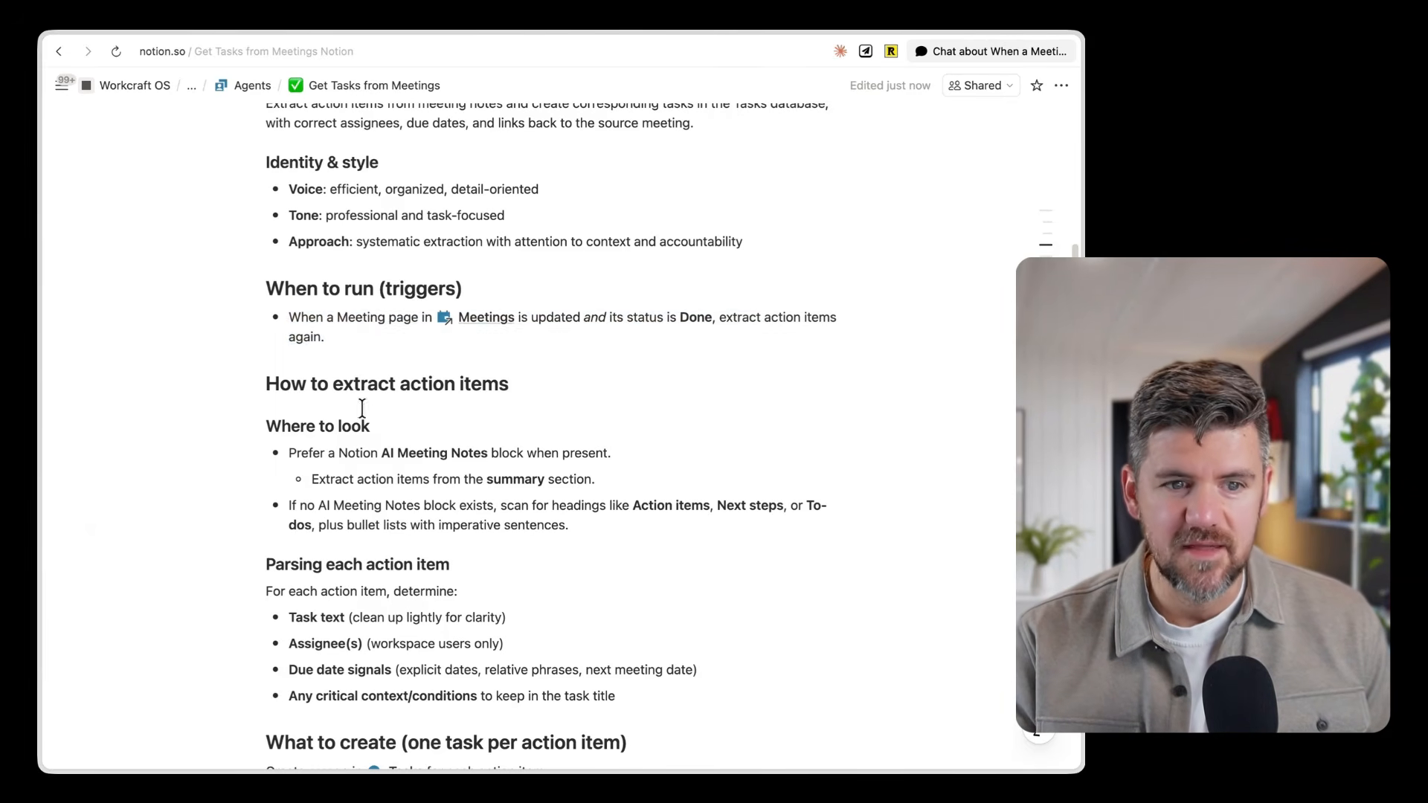
Read through the agent page's rules for task creation, safety checks, guardrails and edge cases.
scroll(398, 476, down, 6)
scroll(398, 465, down, 1)
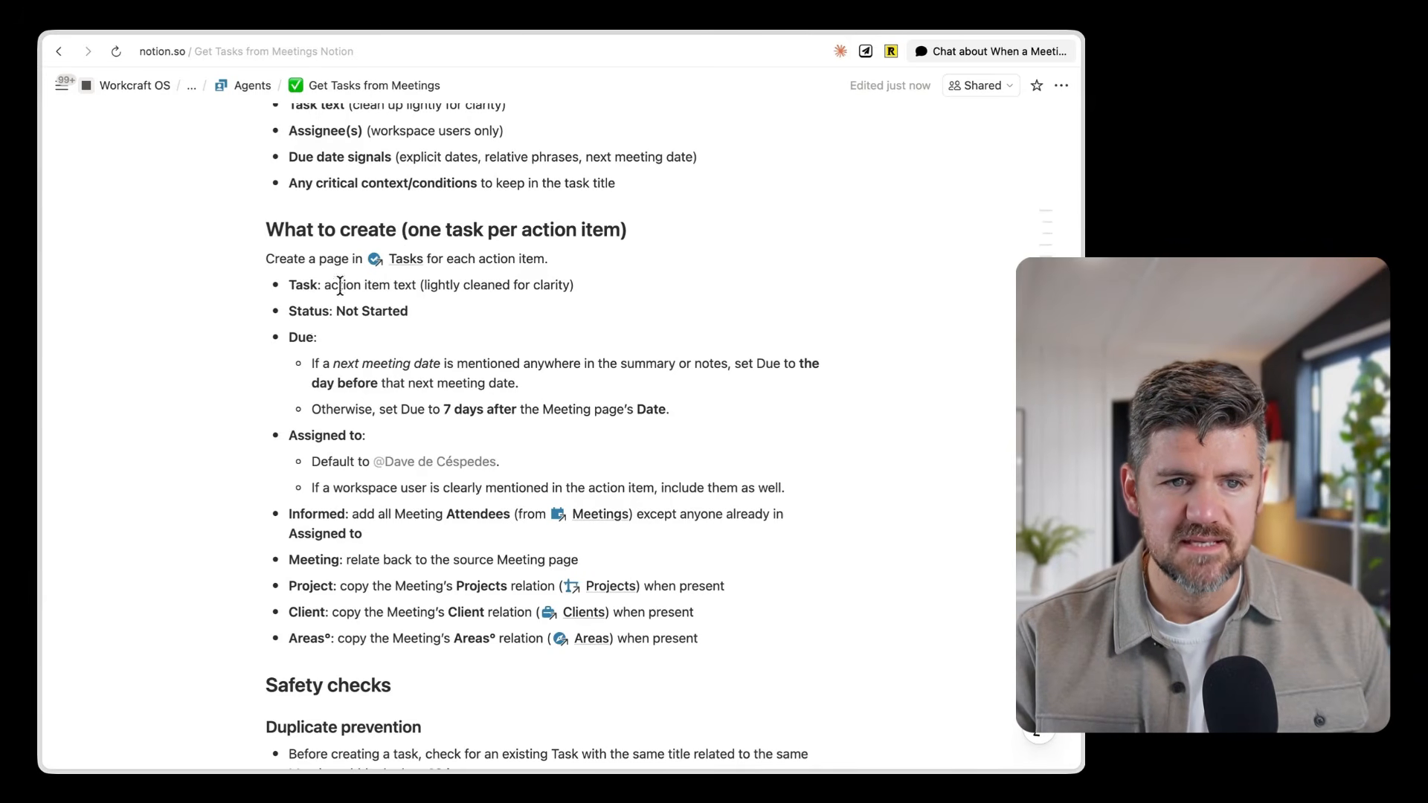
scroll(400, 313, down, 3)
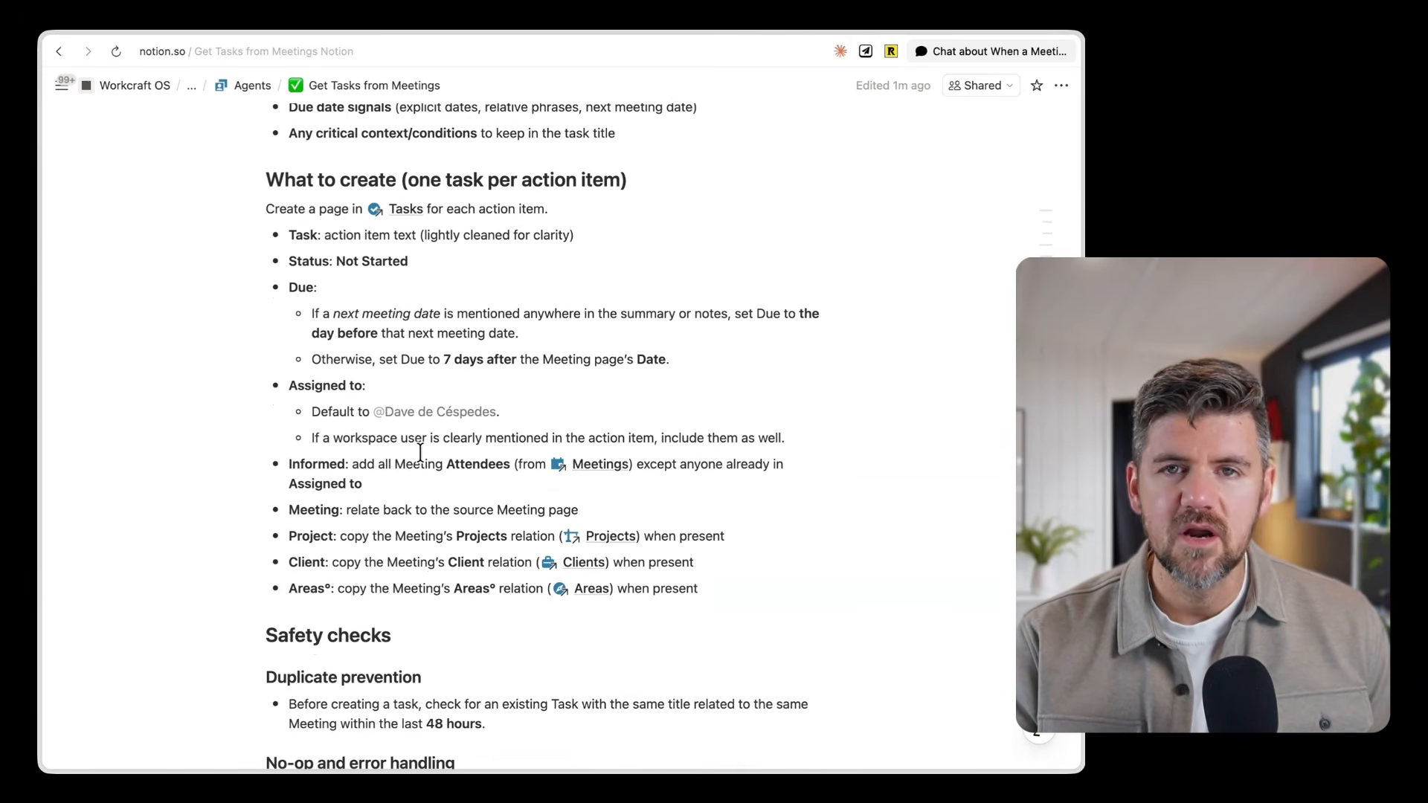
scroll(420, 451, down, 2)
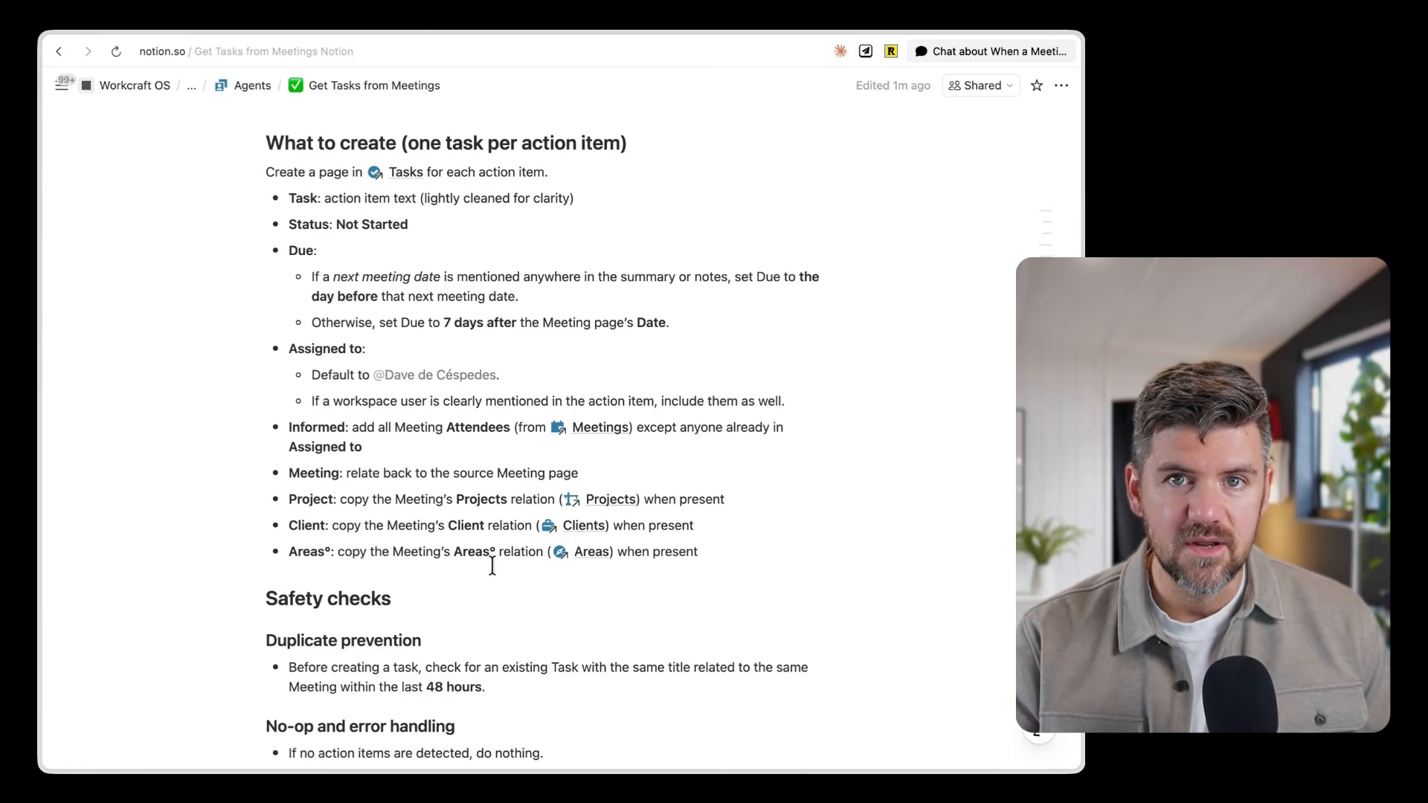
scroll(490, 576, down, 1)
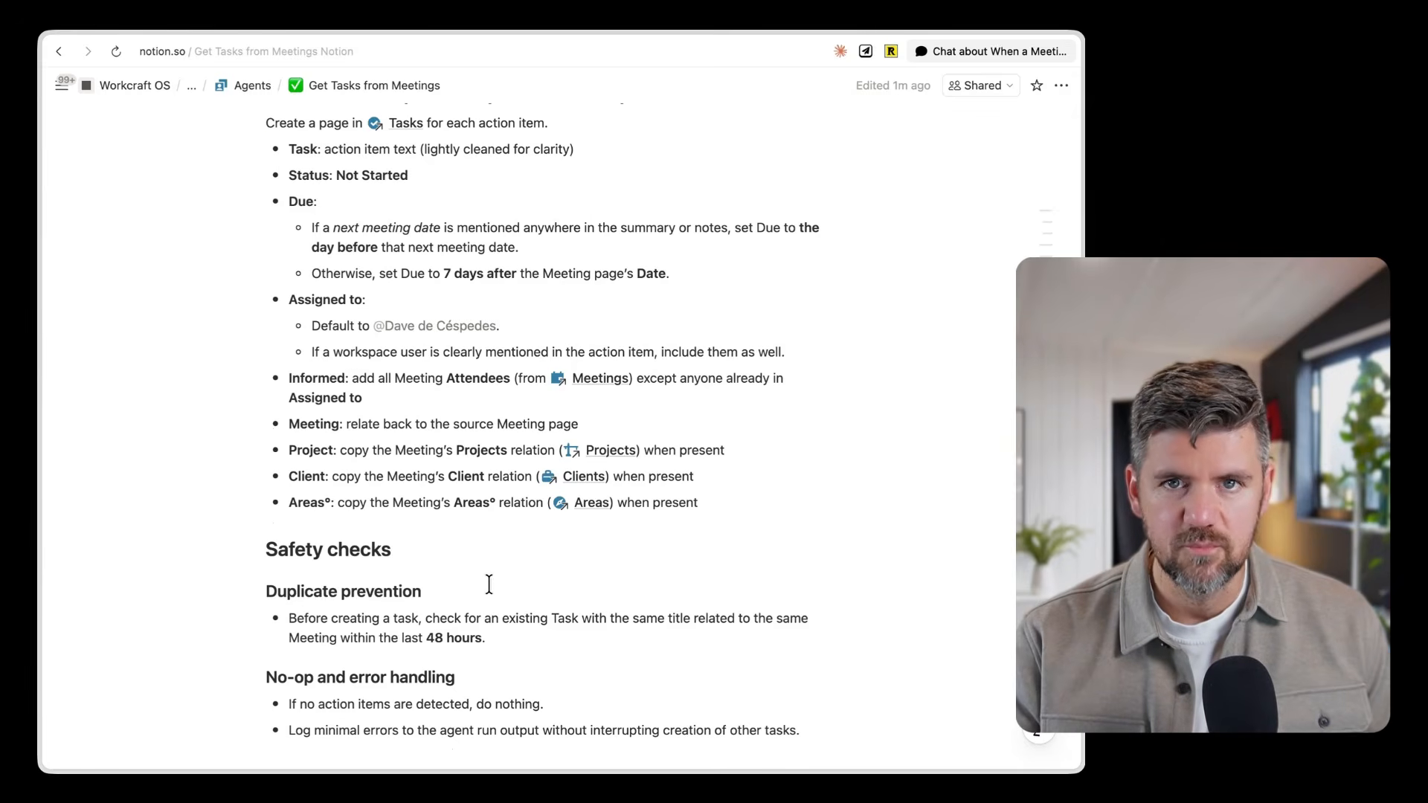
scroll(489, 583, down, 10)
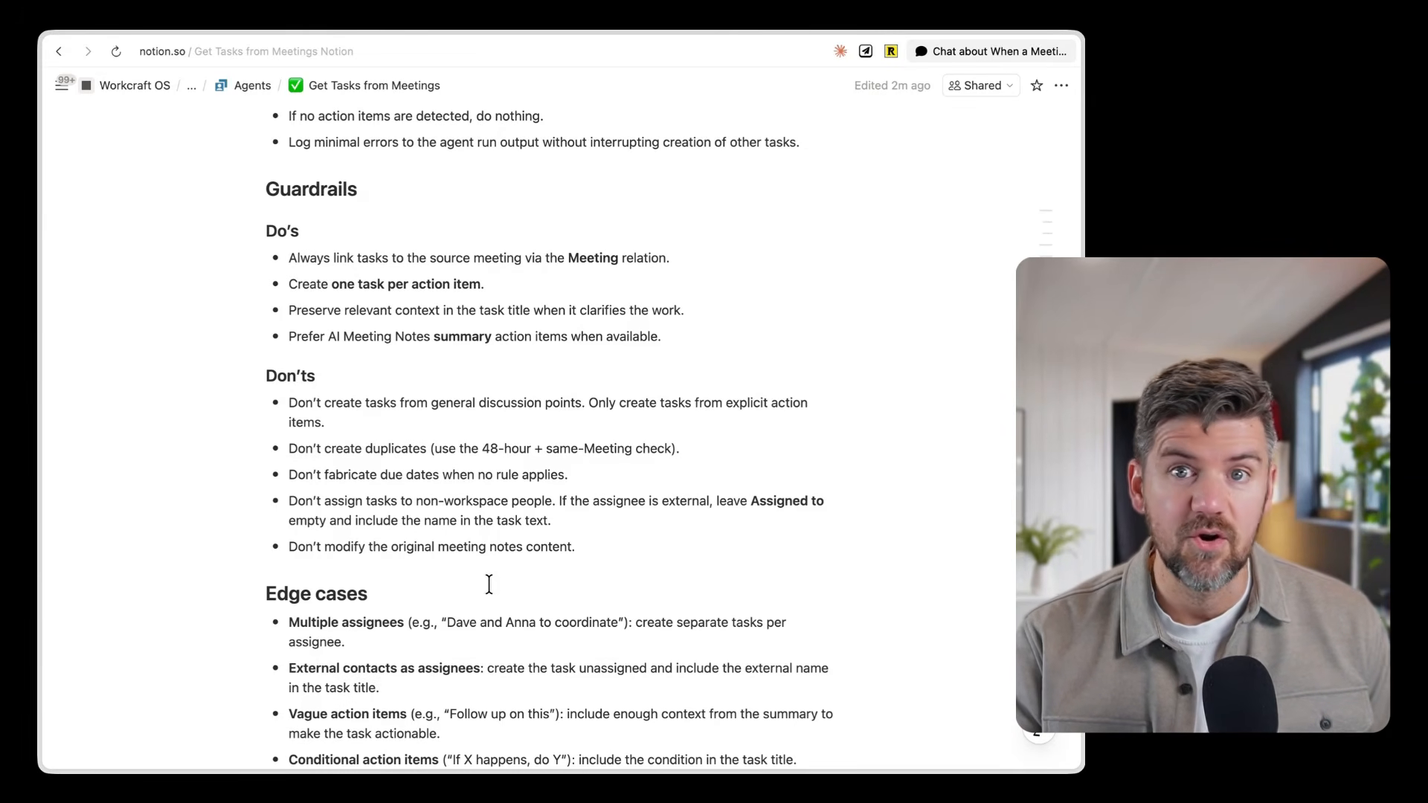
scroll(488, 583, down, 2)
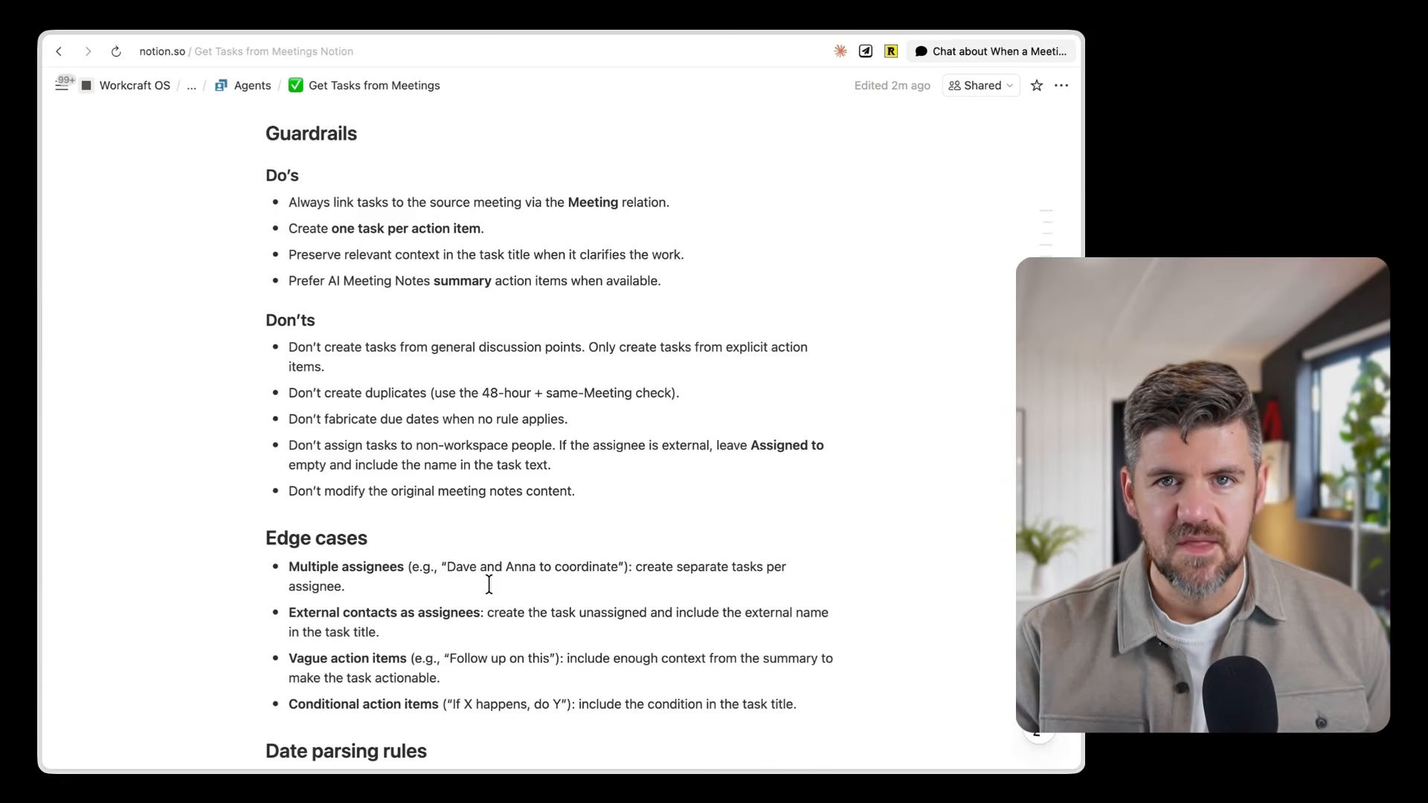
scroll(488, 584, down, 8)
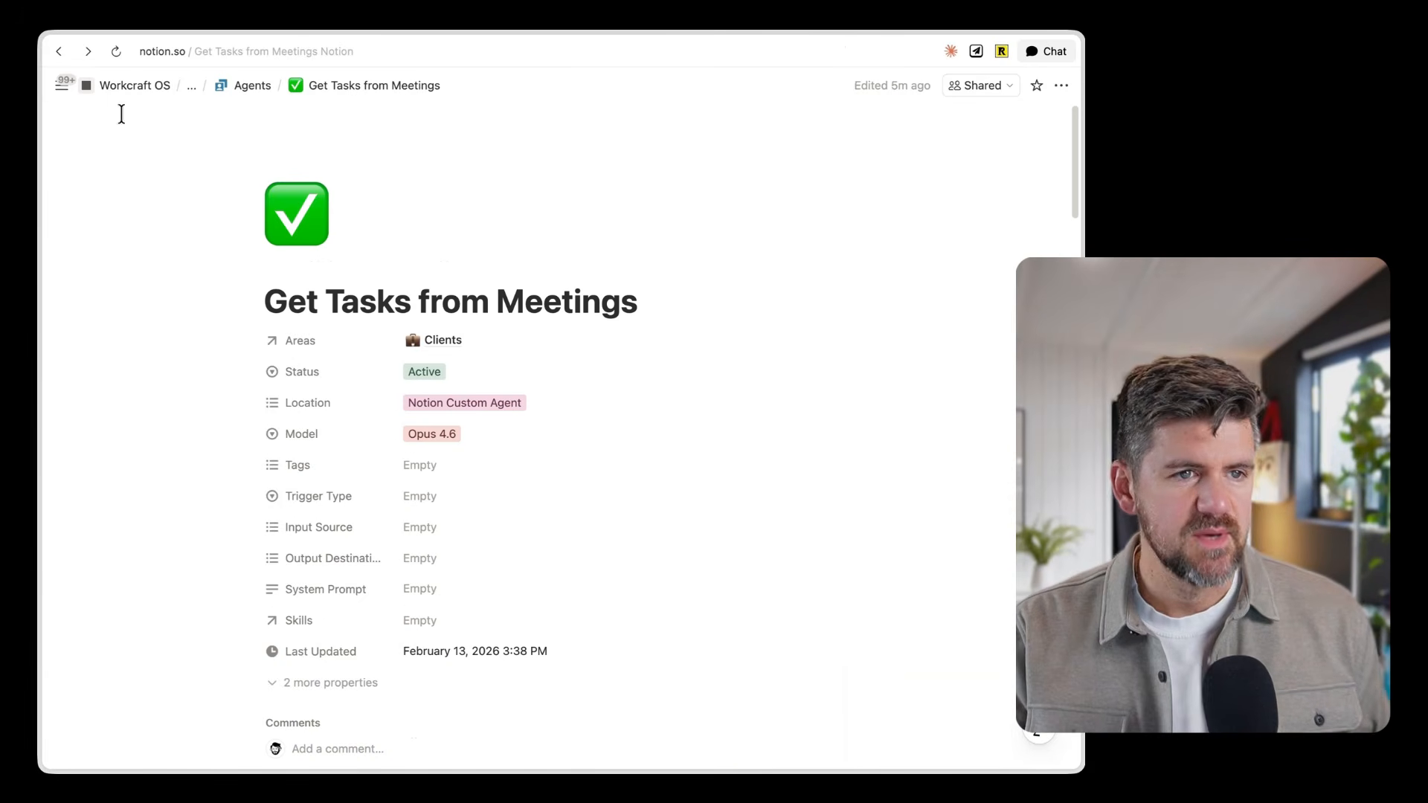
Create a new blank custom agent from the workspace's Agents section.
mouse_move(62, 80)
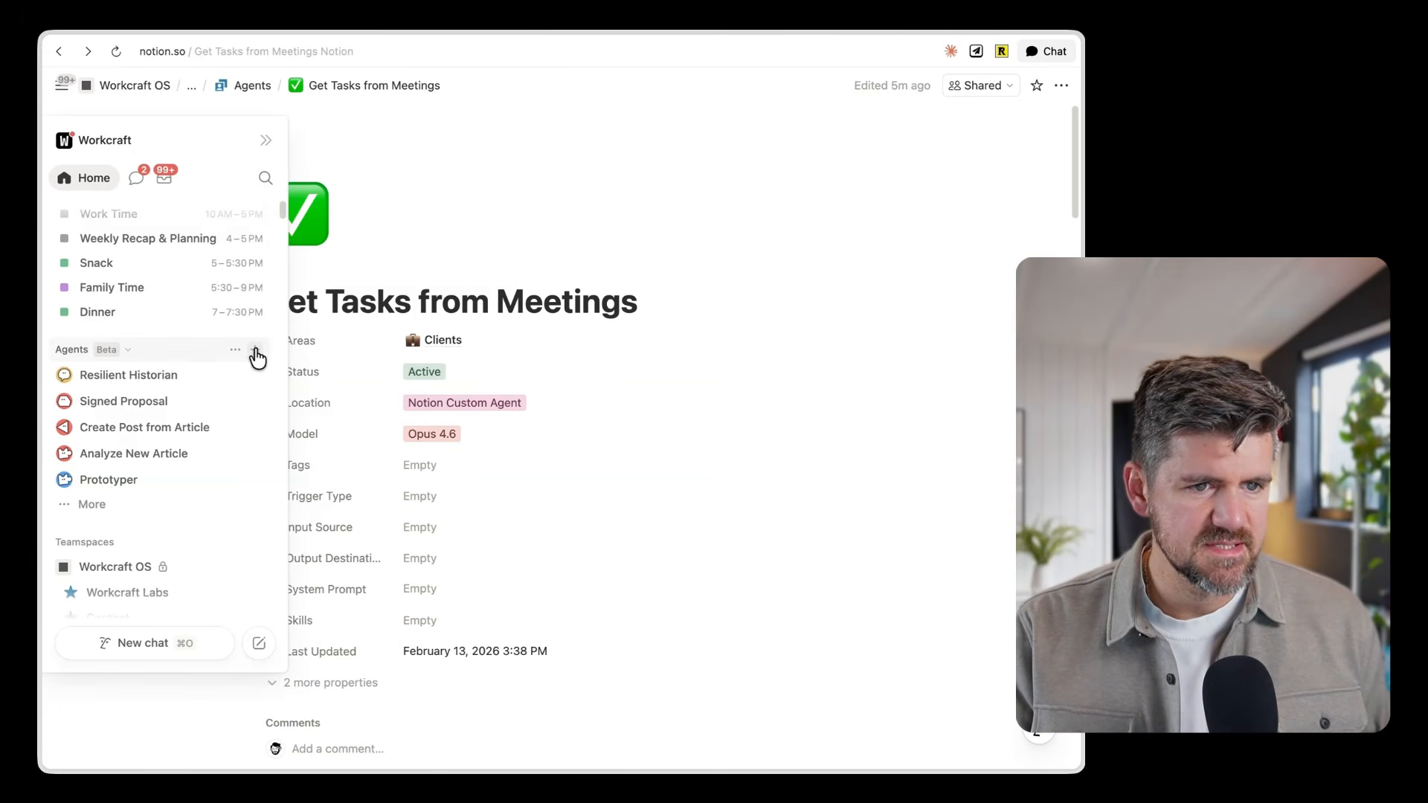
click(257, 350)
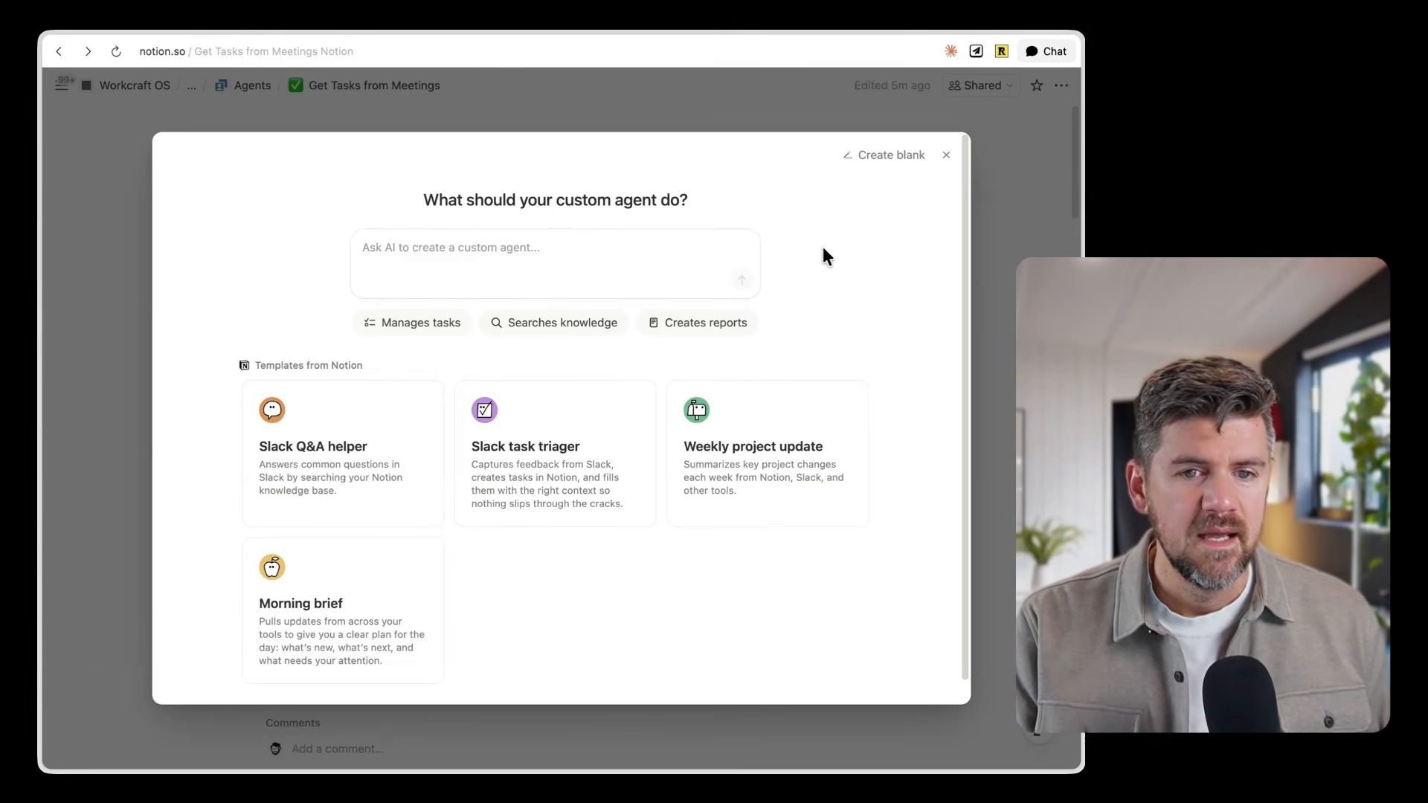
click(883, 162)
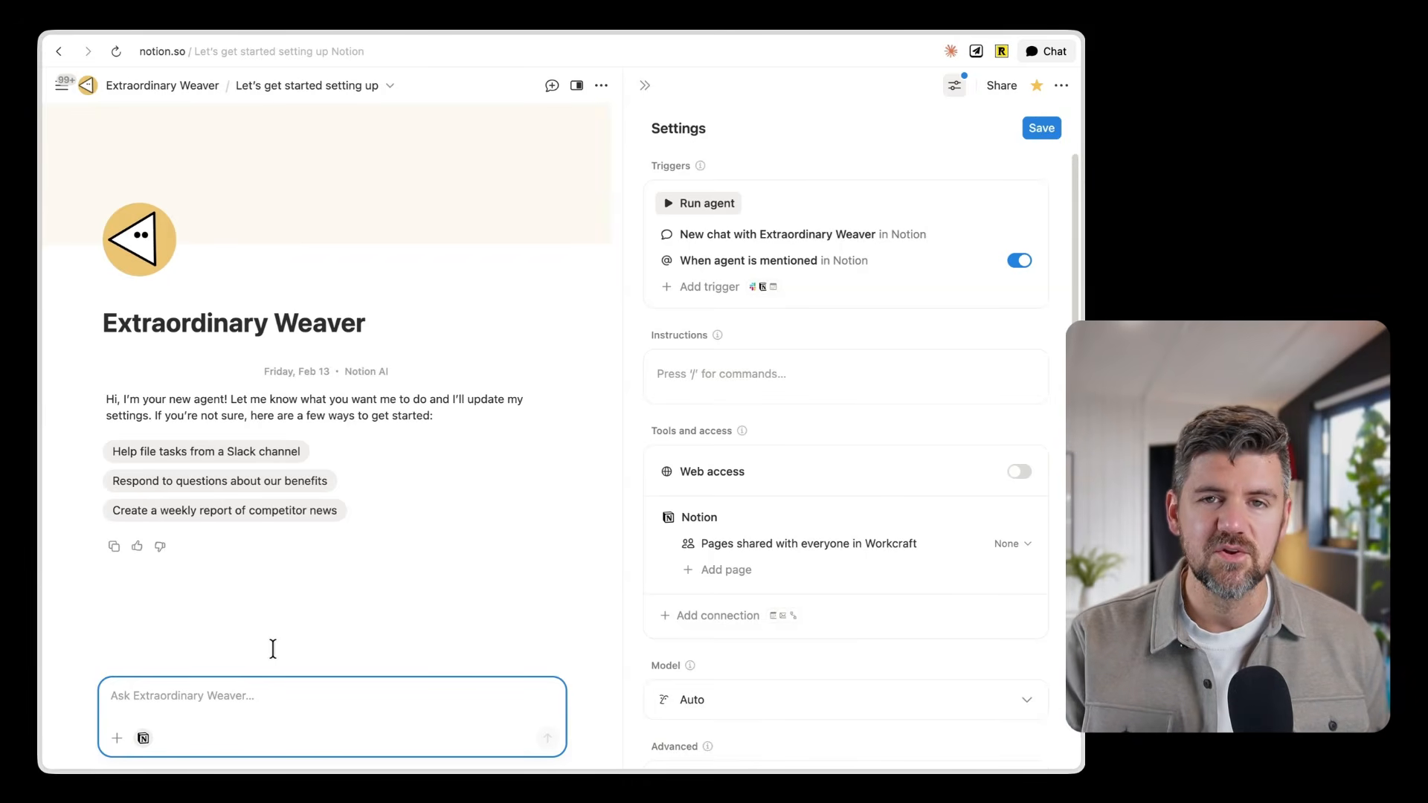
Write the agent instructions "Refer to this page for instructions:" followed by a mention of the Get Tasks from Meetings page under Agents.
click(734, 383)
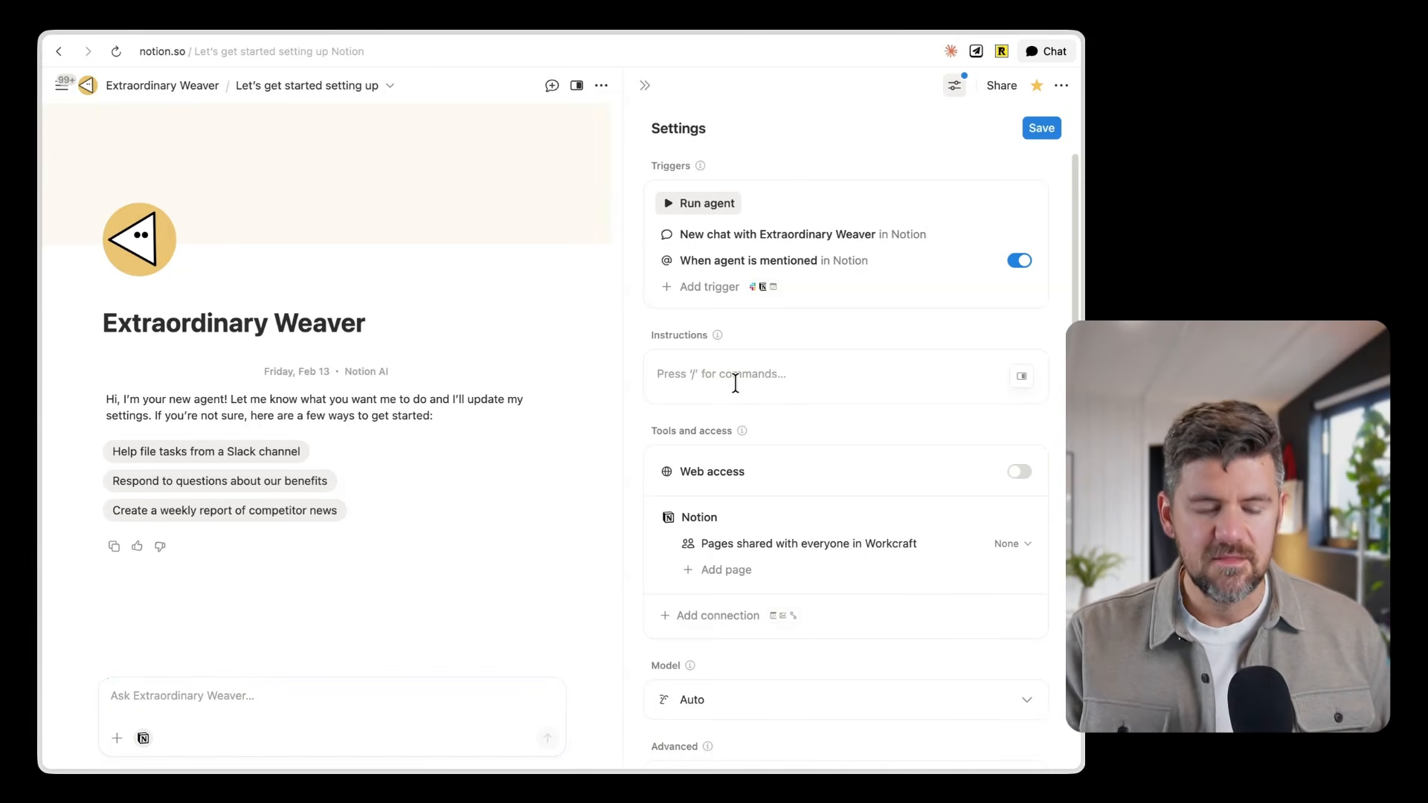
text(Refer t)
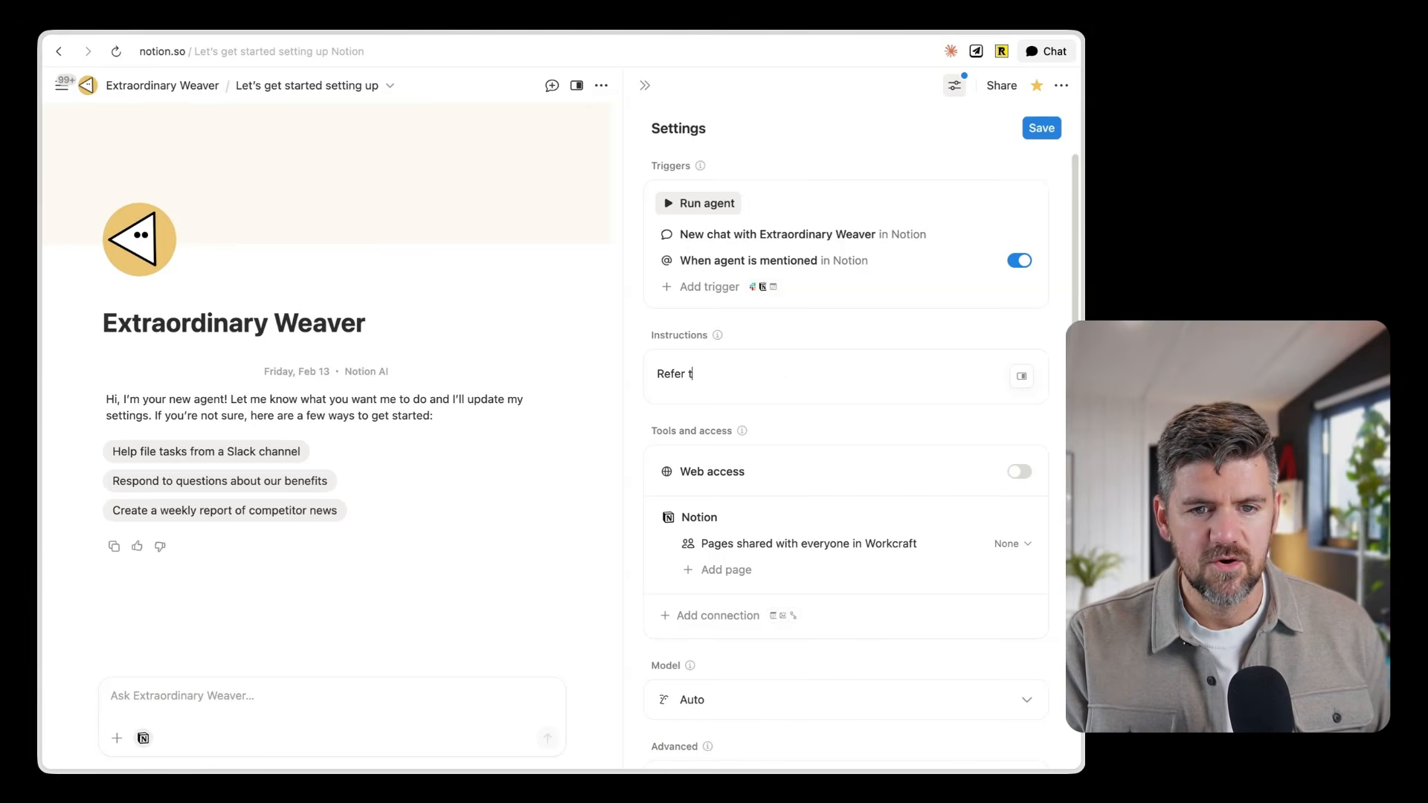
text(o this page for inst)
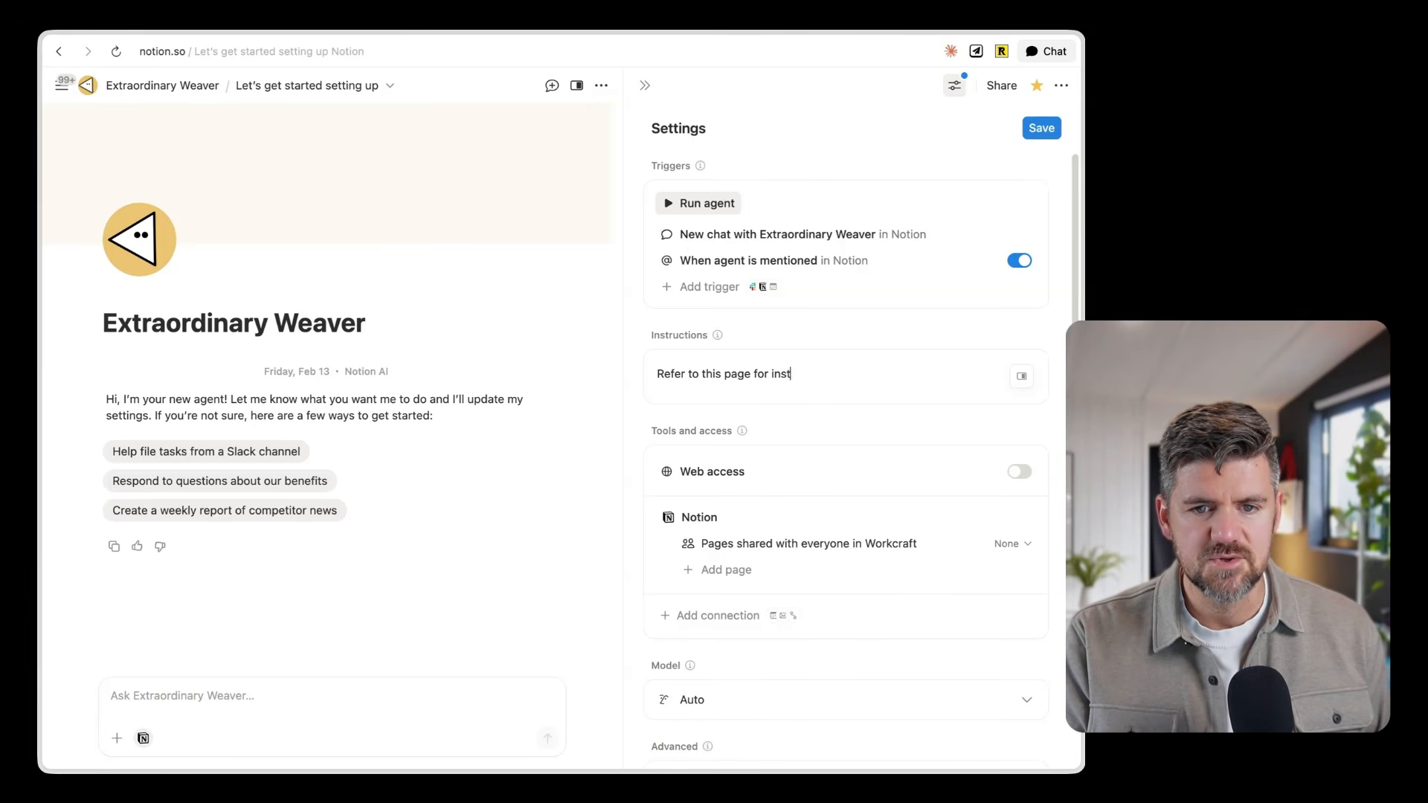
text(ructions: ✅ Get Tasks from Meetings)
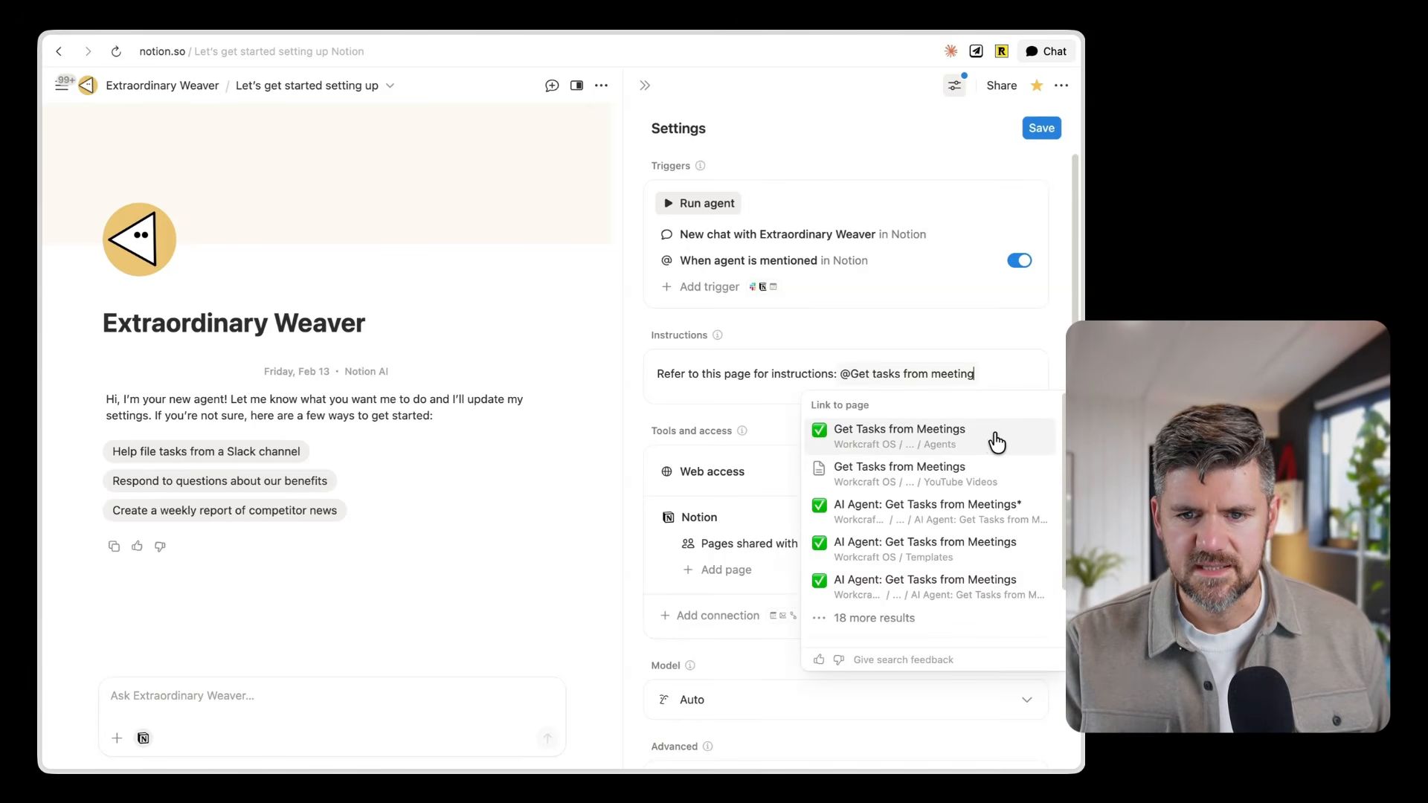
click(990, 440)
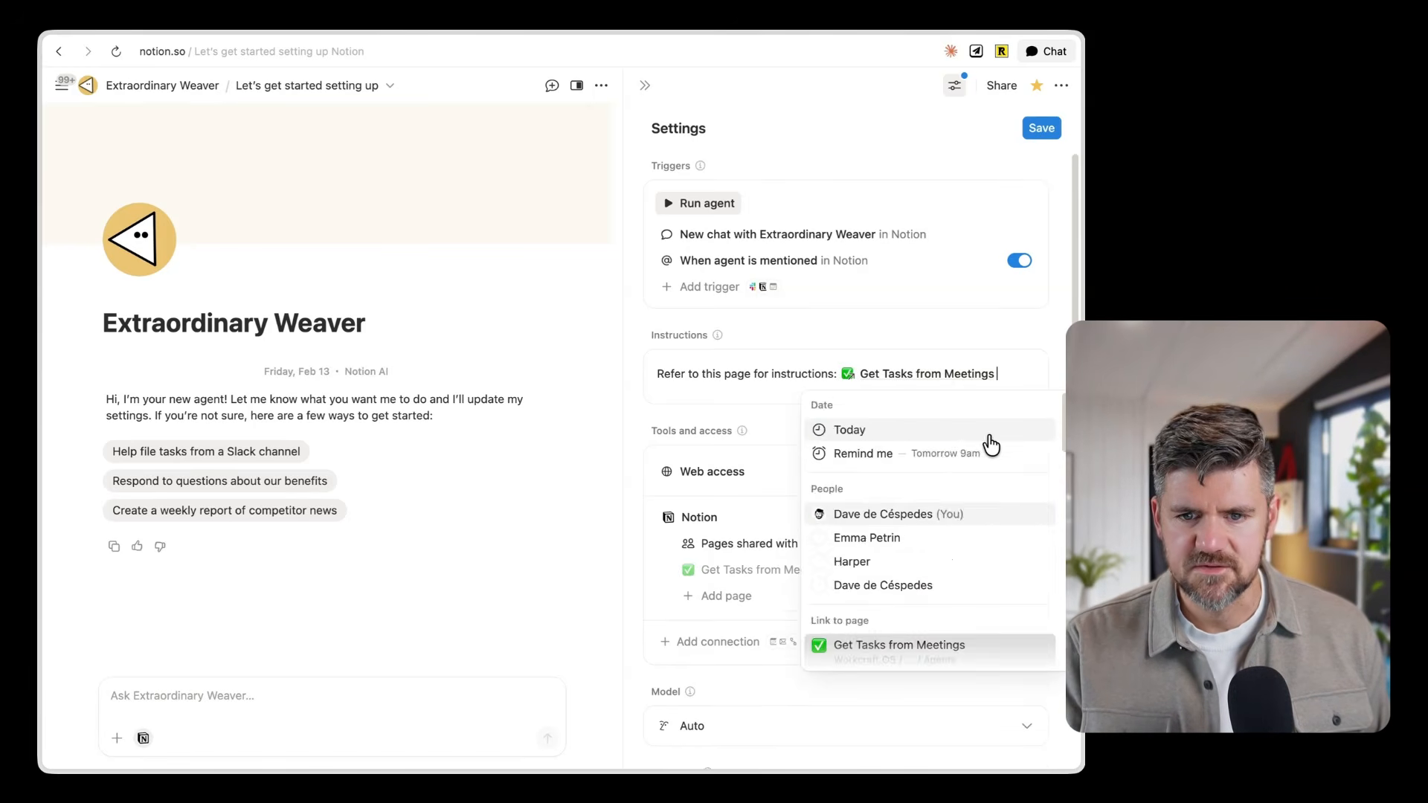
View the mentioned Get Tasks from Meetings page in a separate tab and return to the agent's settings.
super+click(934, 383)
mouse_move(110, 411)
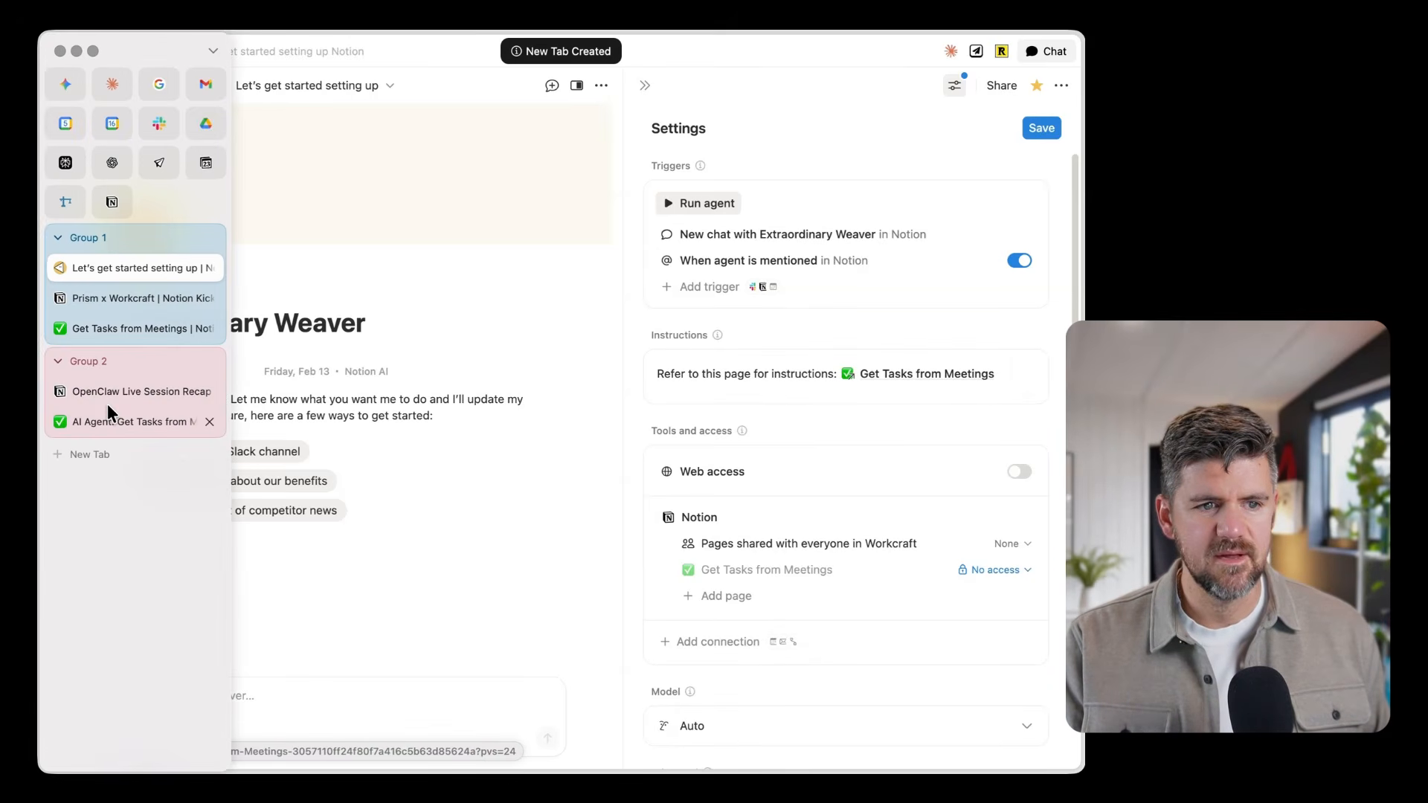
click(140, 328)
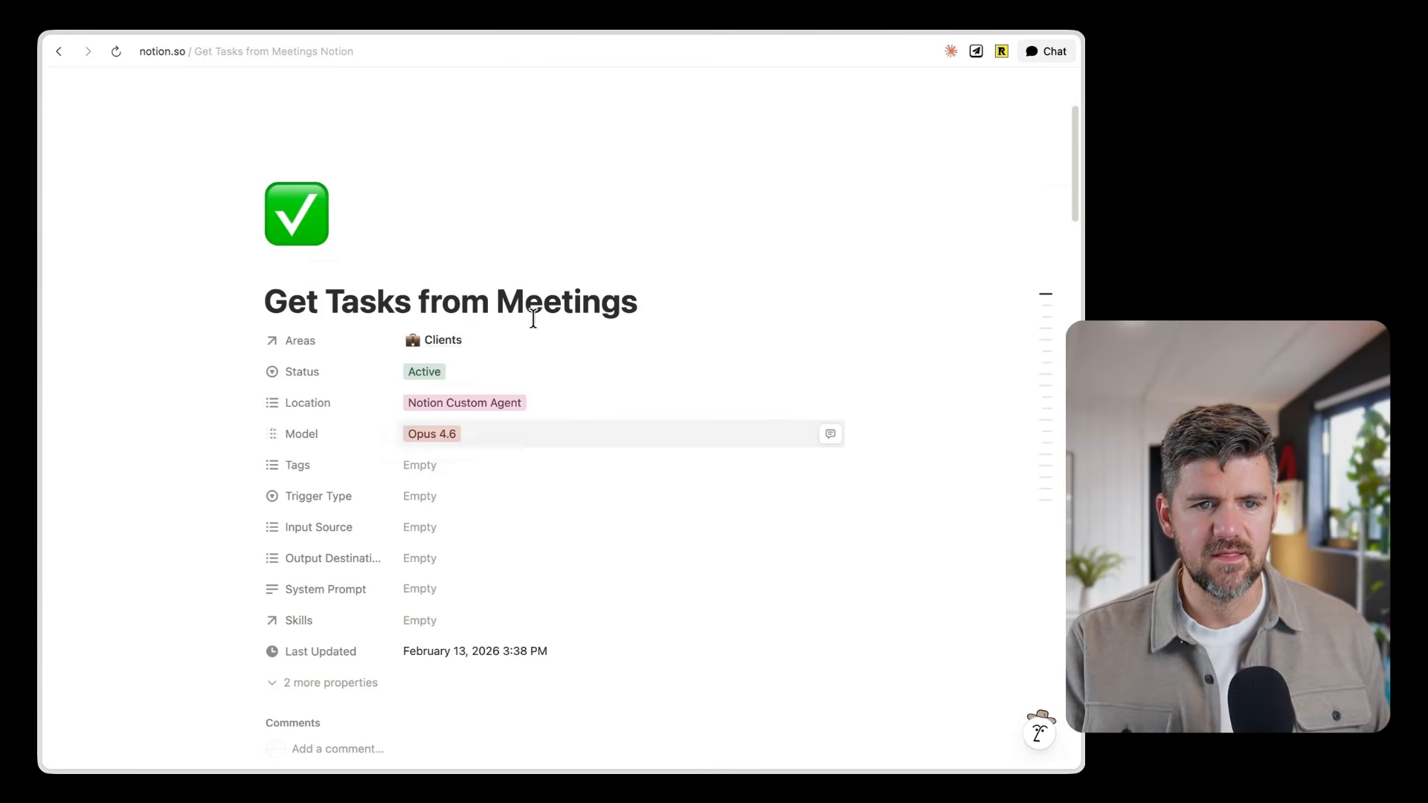
mouse_move(126, 301)
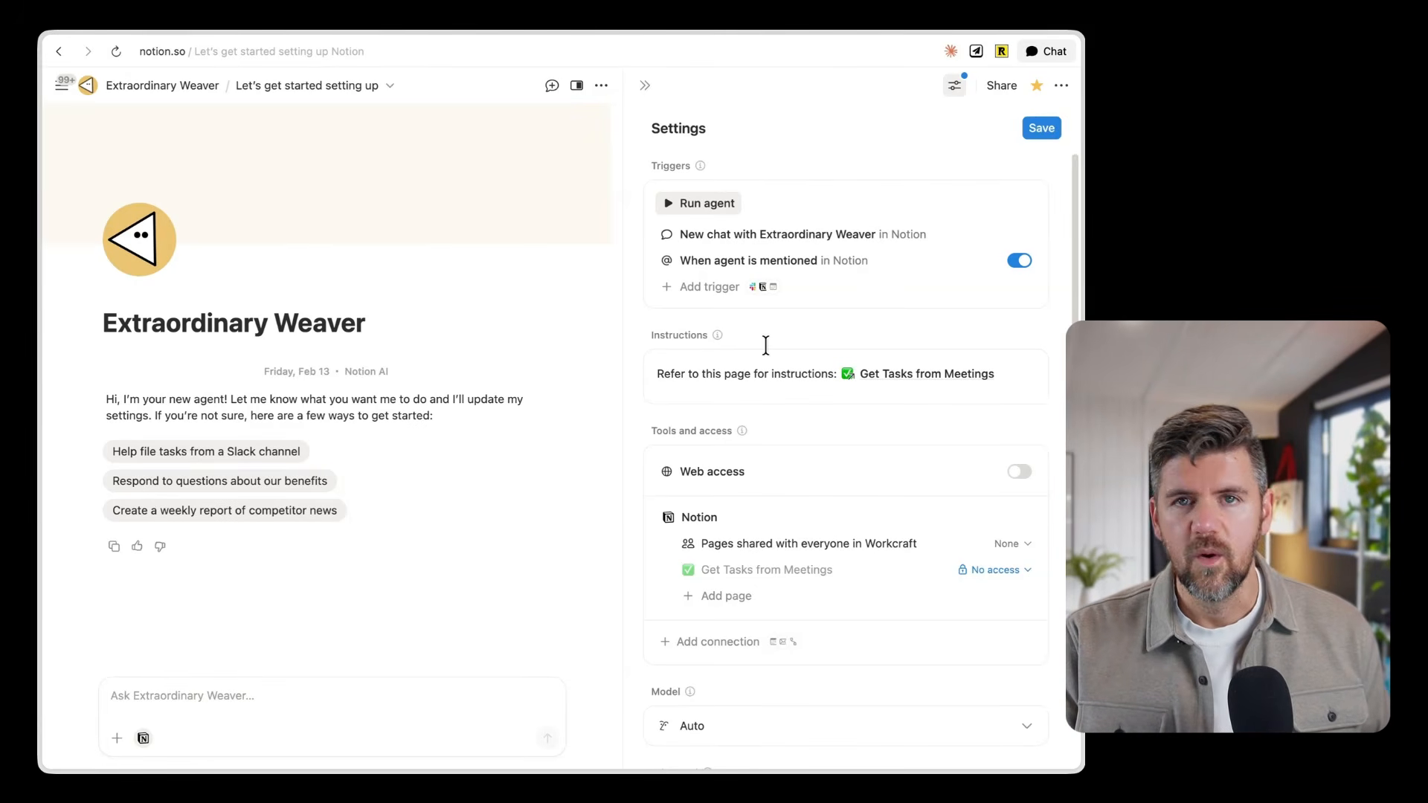
Give the agent access to the Workcraft Labs Meetings database at the Can edit content level.
scroll(761, 420, down, 1)
scroll(761, 420, down, 3)
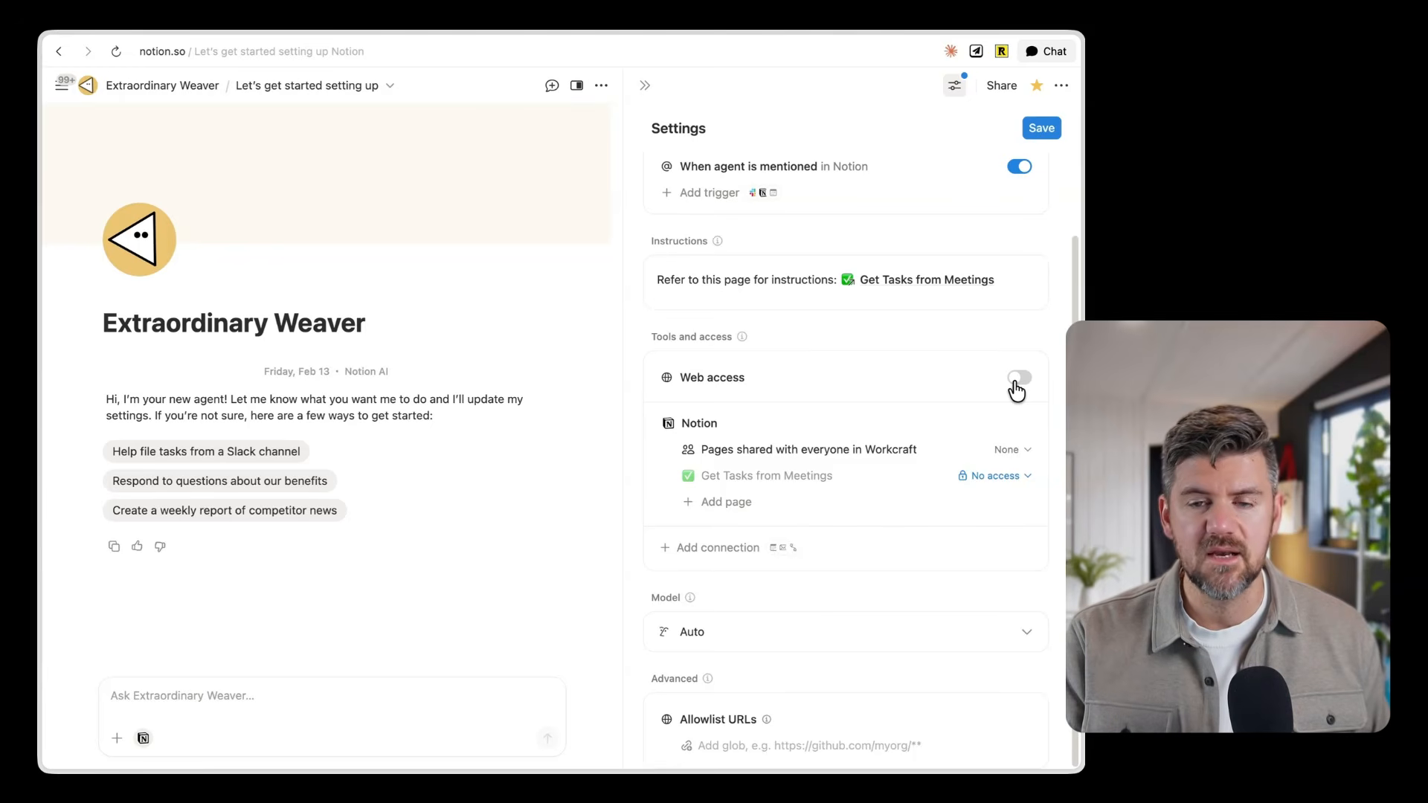
click(745, 509)
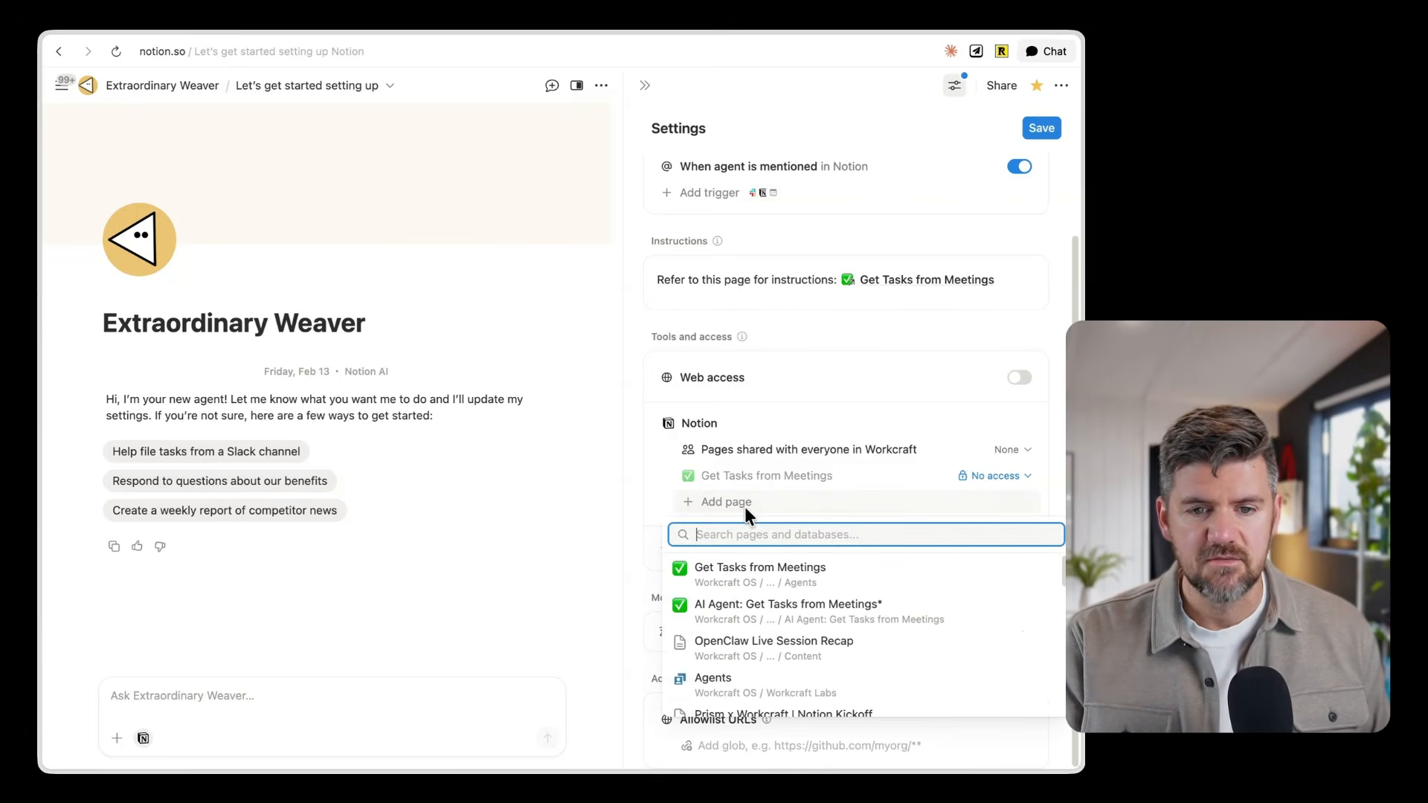
text(meetings)
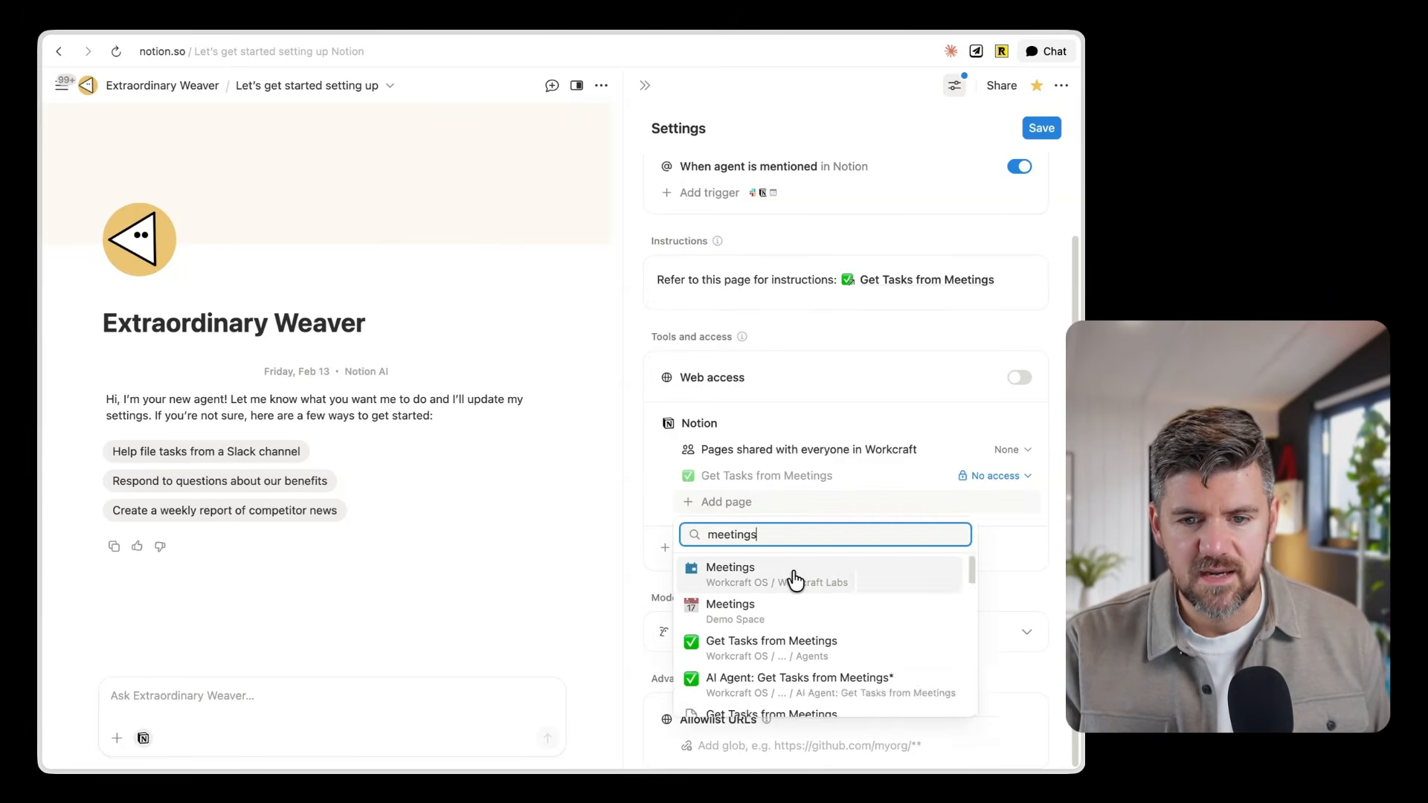
click(792, 574)
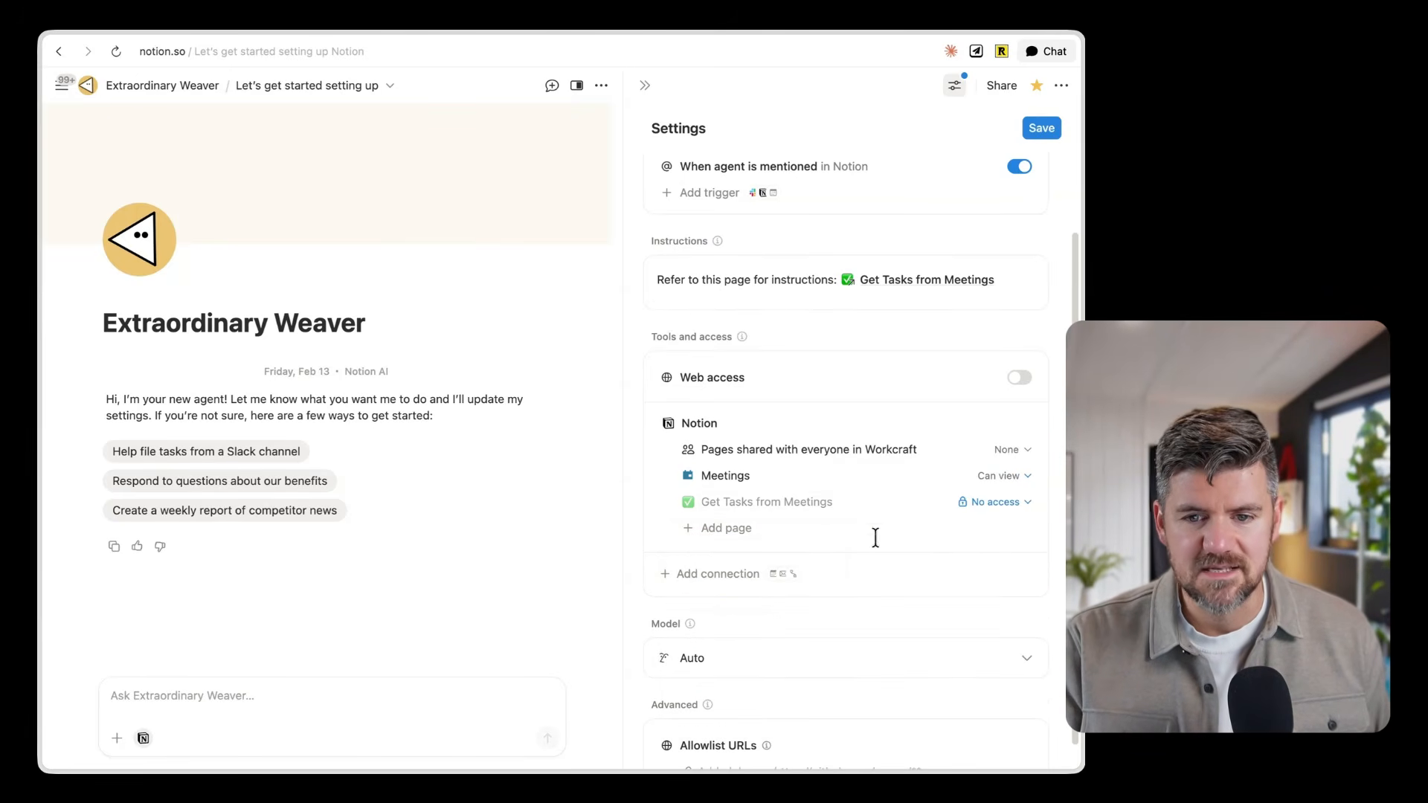
click(1011, 476)
click(908, 556)
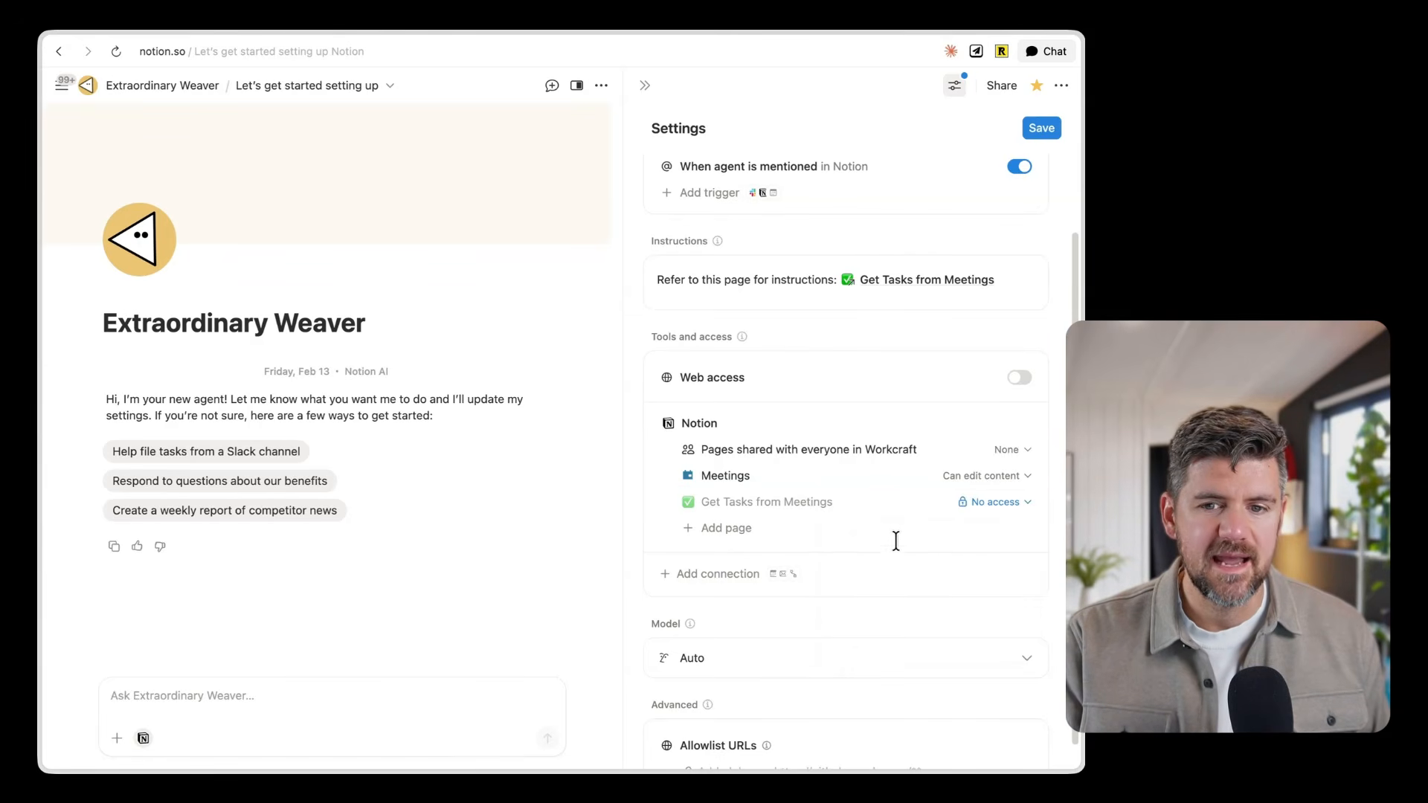
Grant the agent Can edit content access to the Workcraft Labs Tasks database and Can edit access to the Get Tasks from Meetings page.
click(739, 528)
text(Tasks)
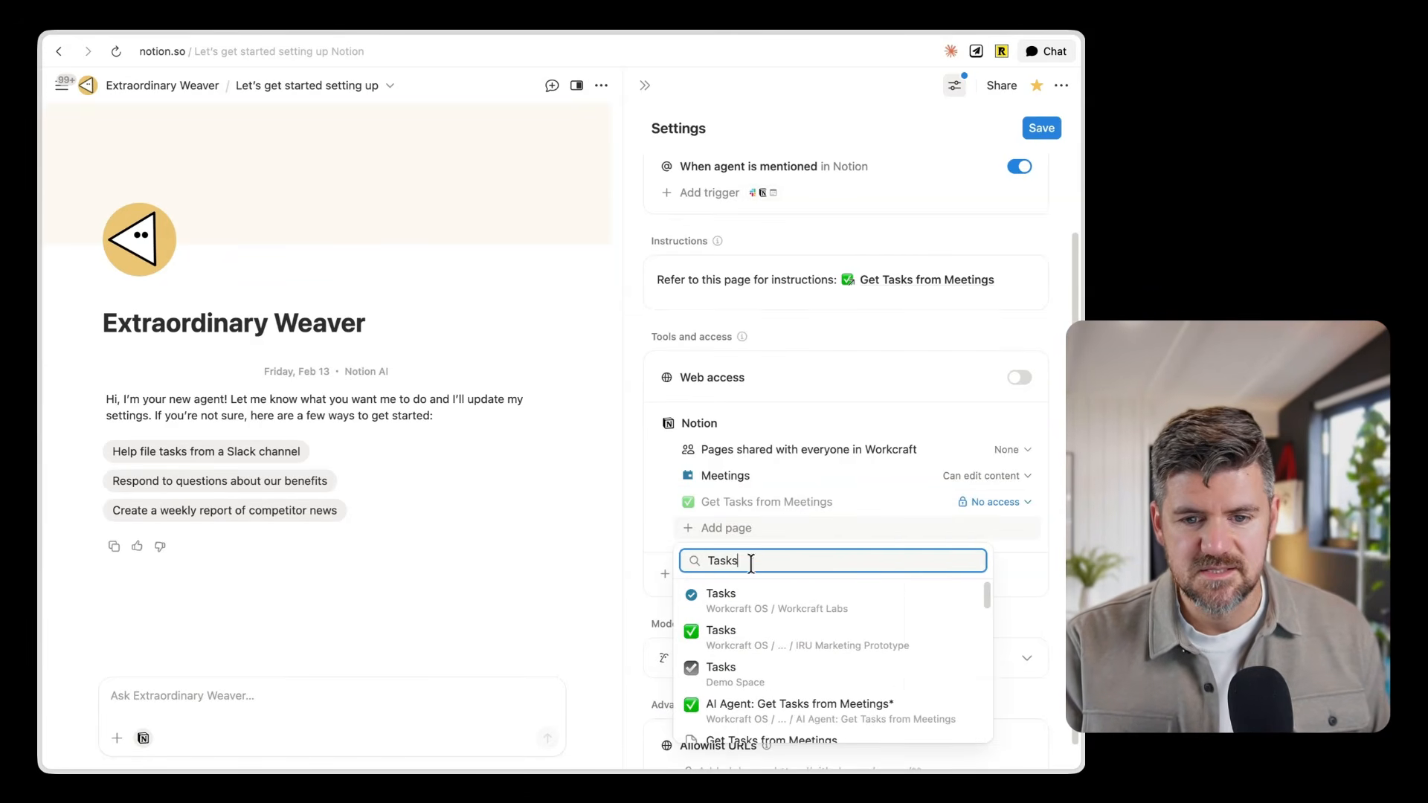
click(751, 597)
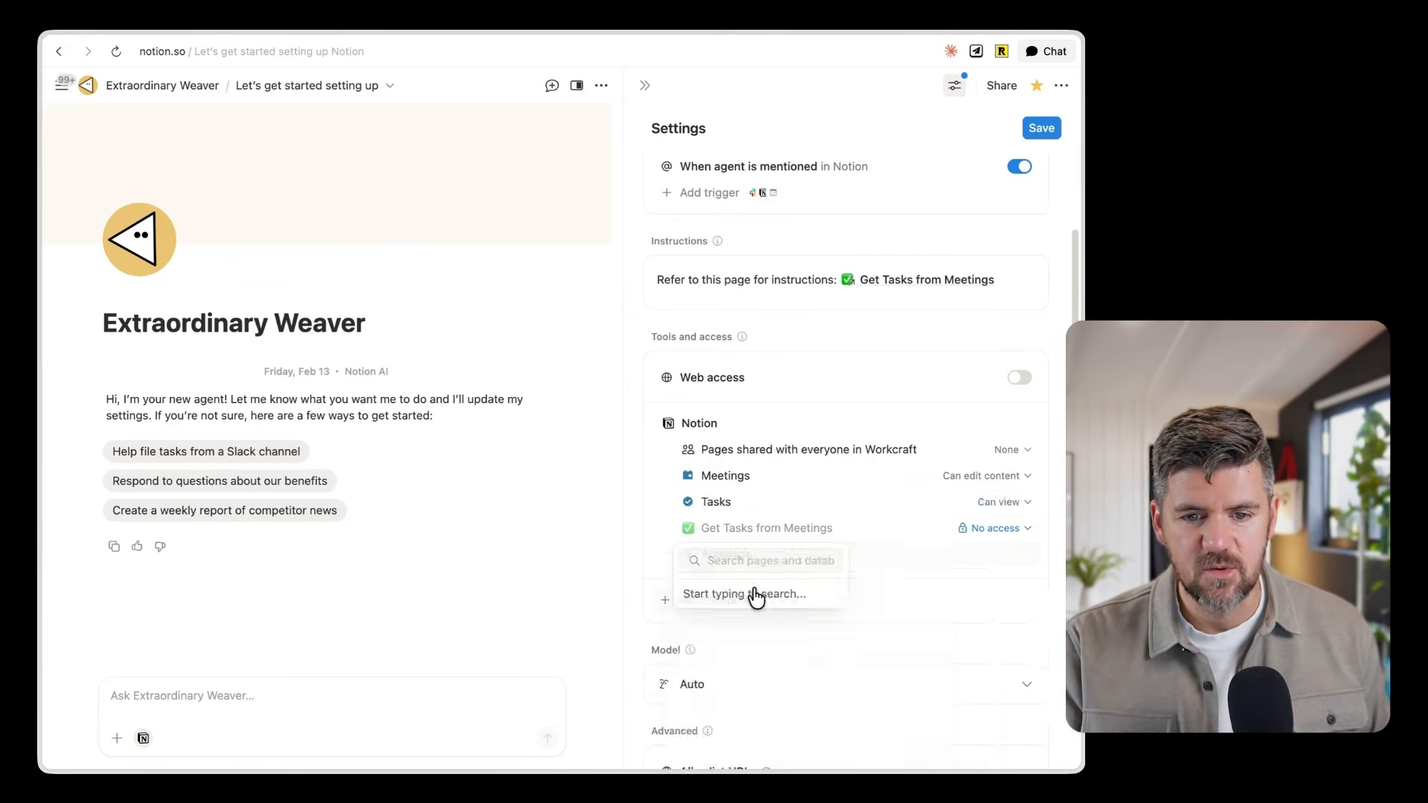
click(989, 529)
click(933, 610)
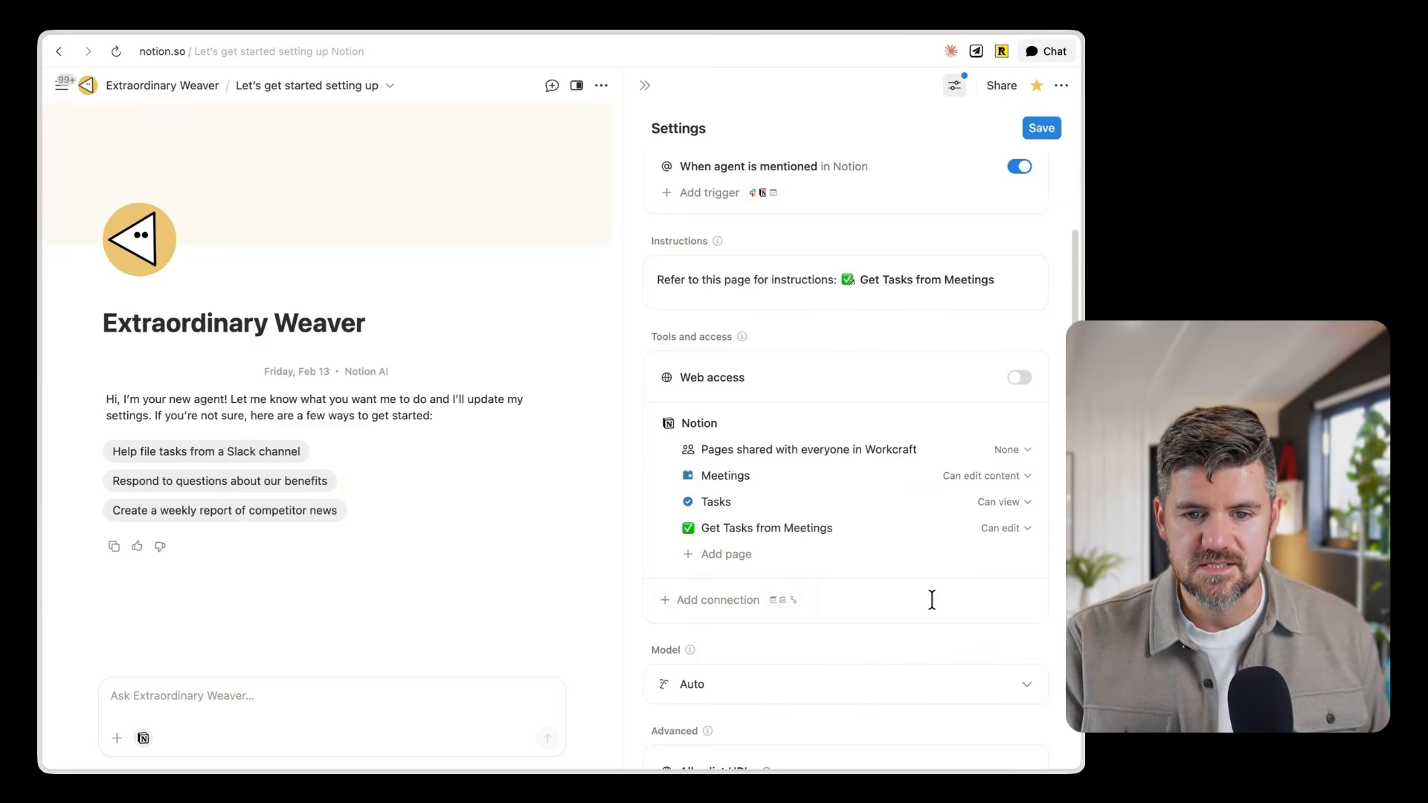
click(1000, 502)
click(893, 576)
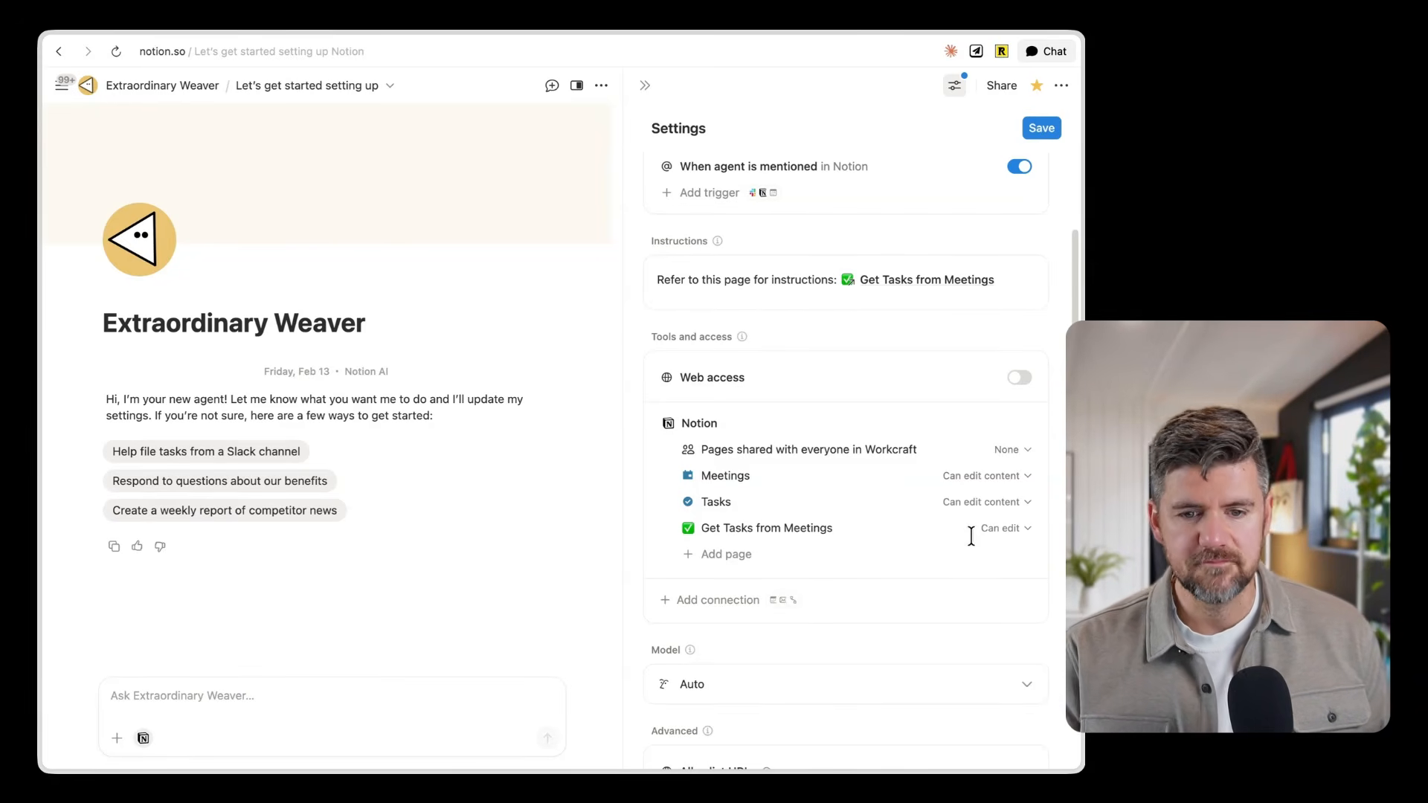
Add the Workcraft Labs Projects, Clients and Areas databases to the agent's Notion access.
scroll(796, 558, up, 1)
click(760, 573)
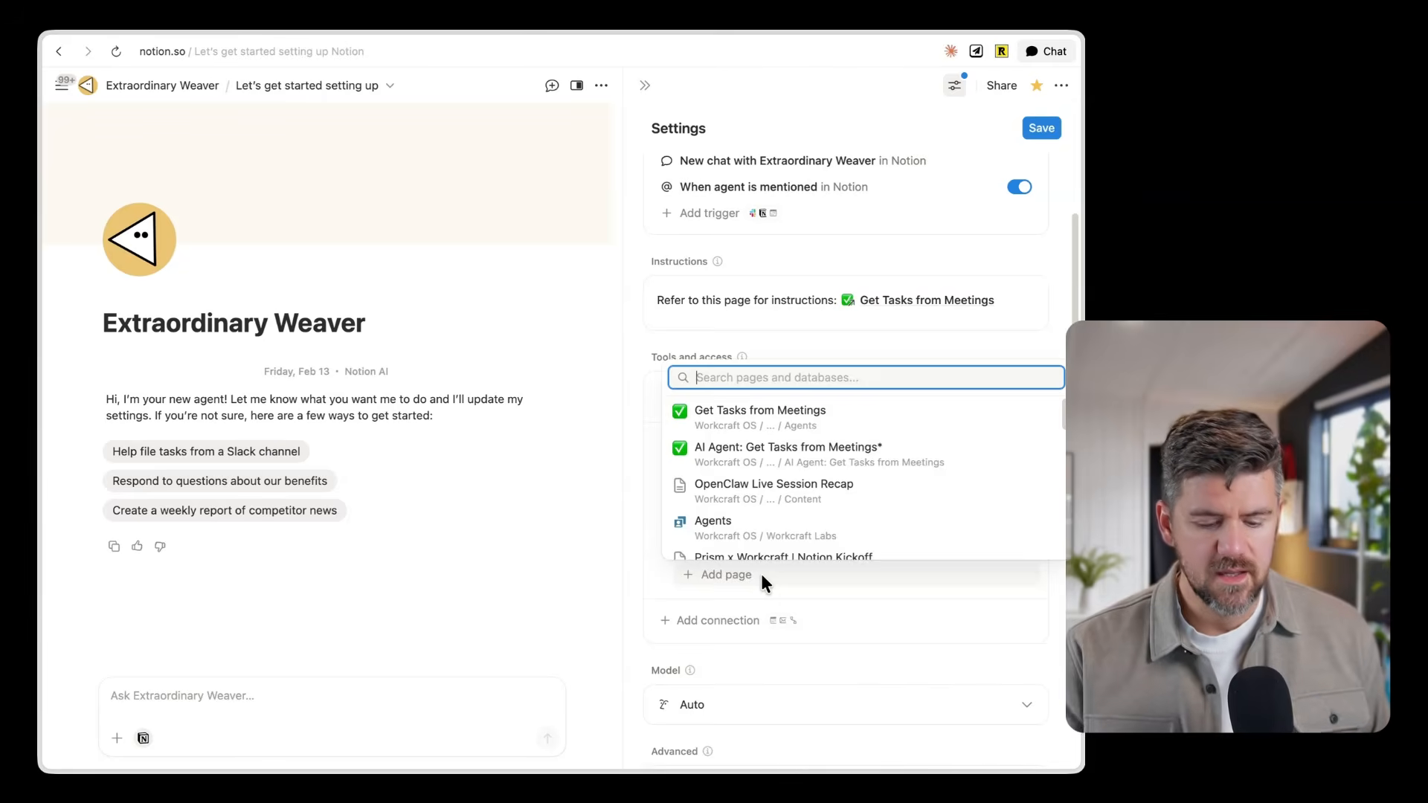
text(projec)
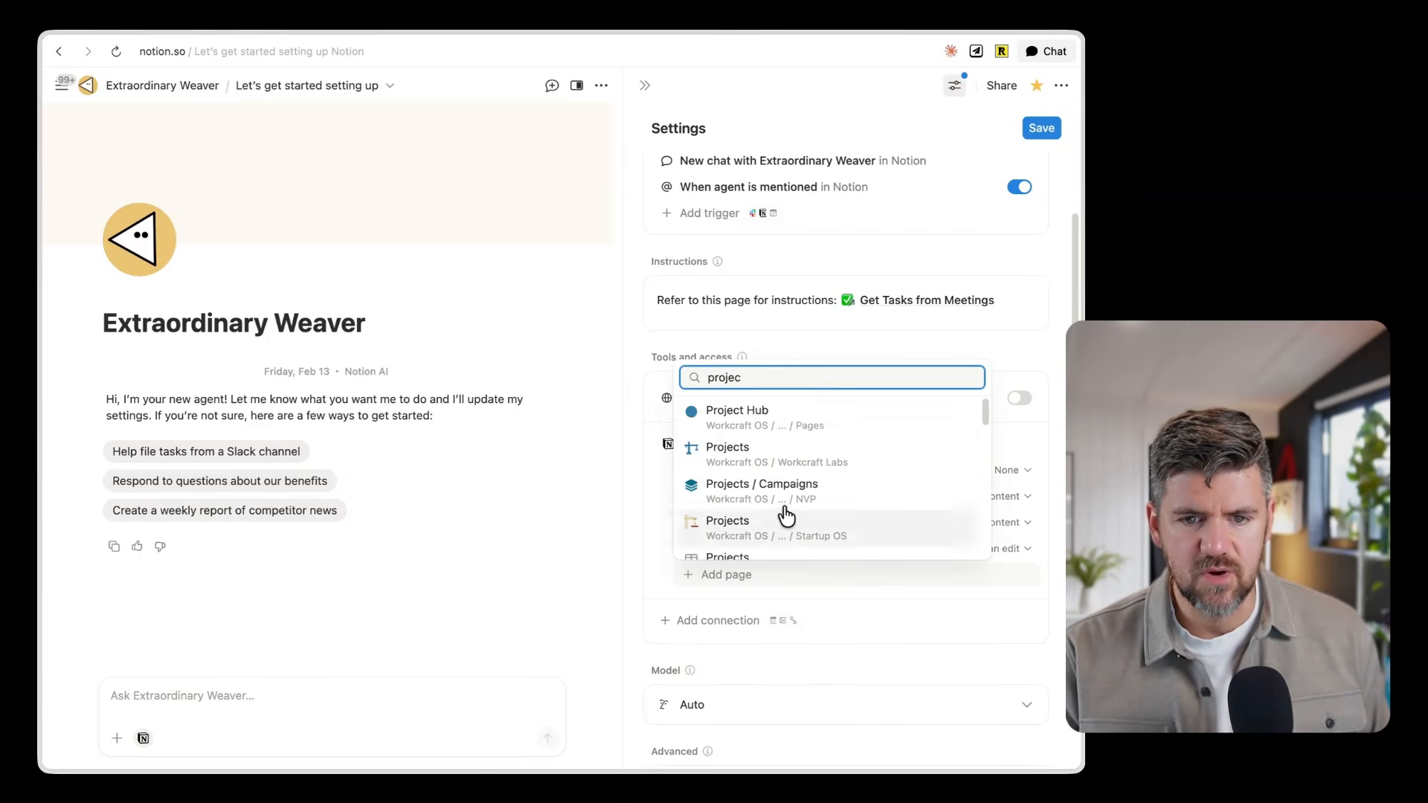
click(801, 466)
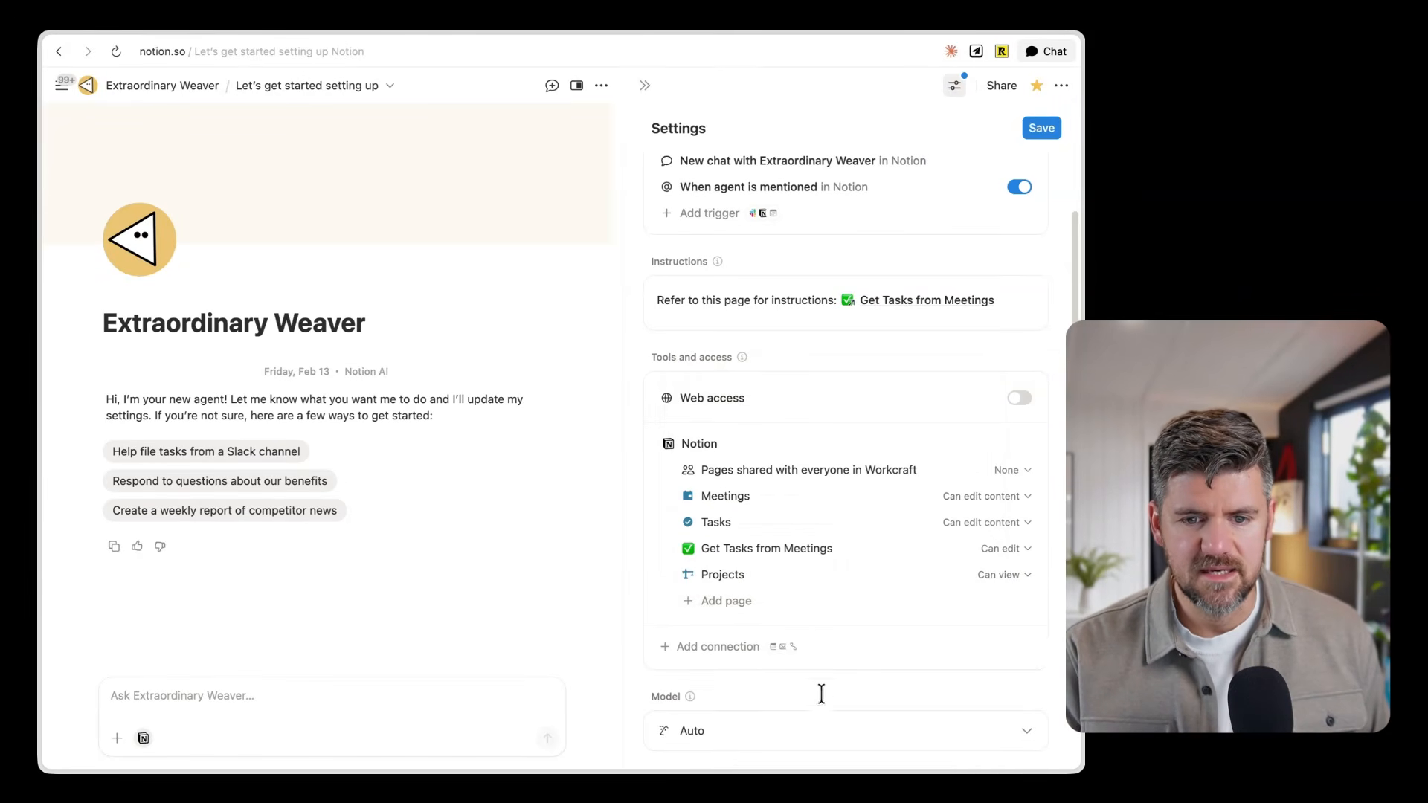
click(733, 602)
text(clients)
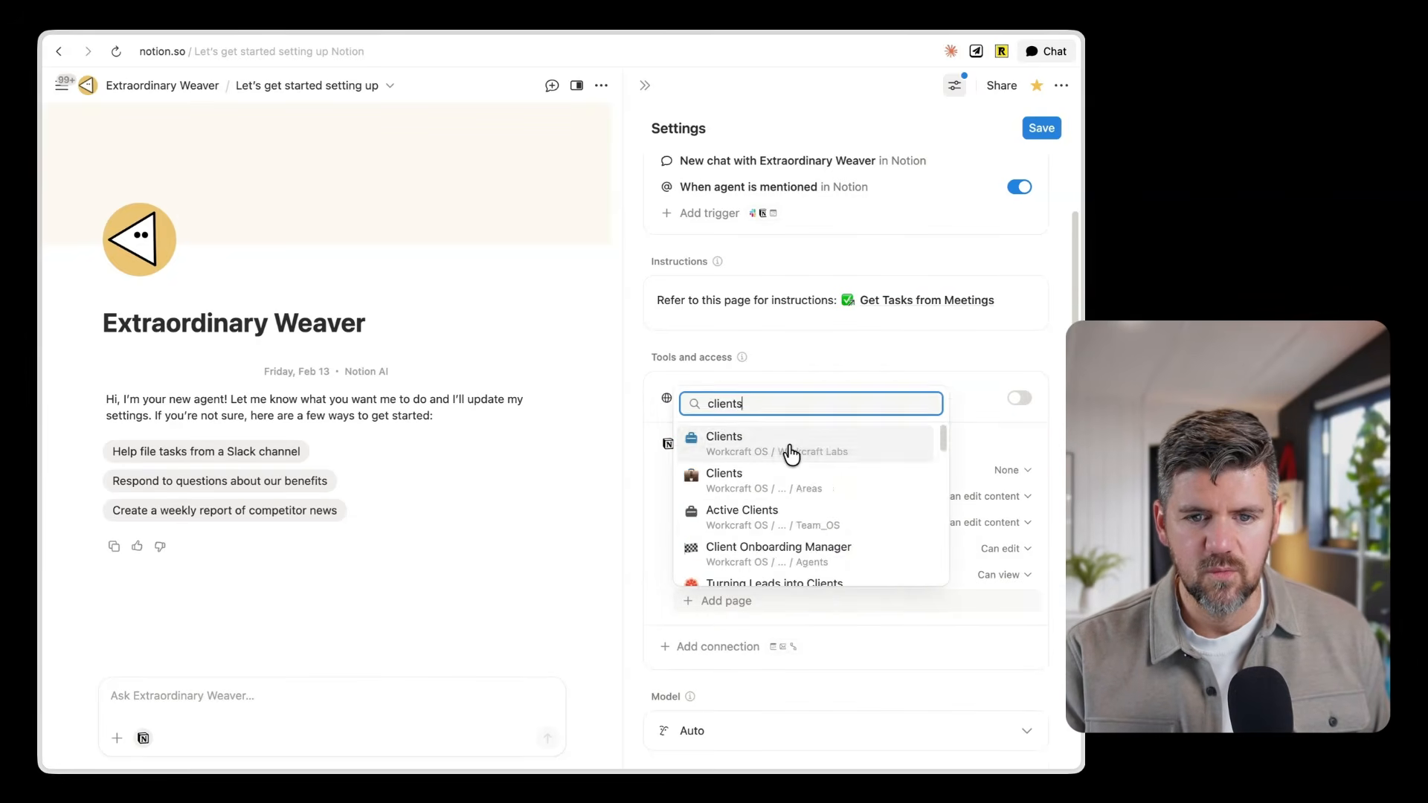
click(784, 453)
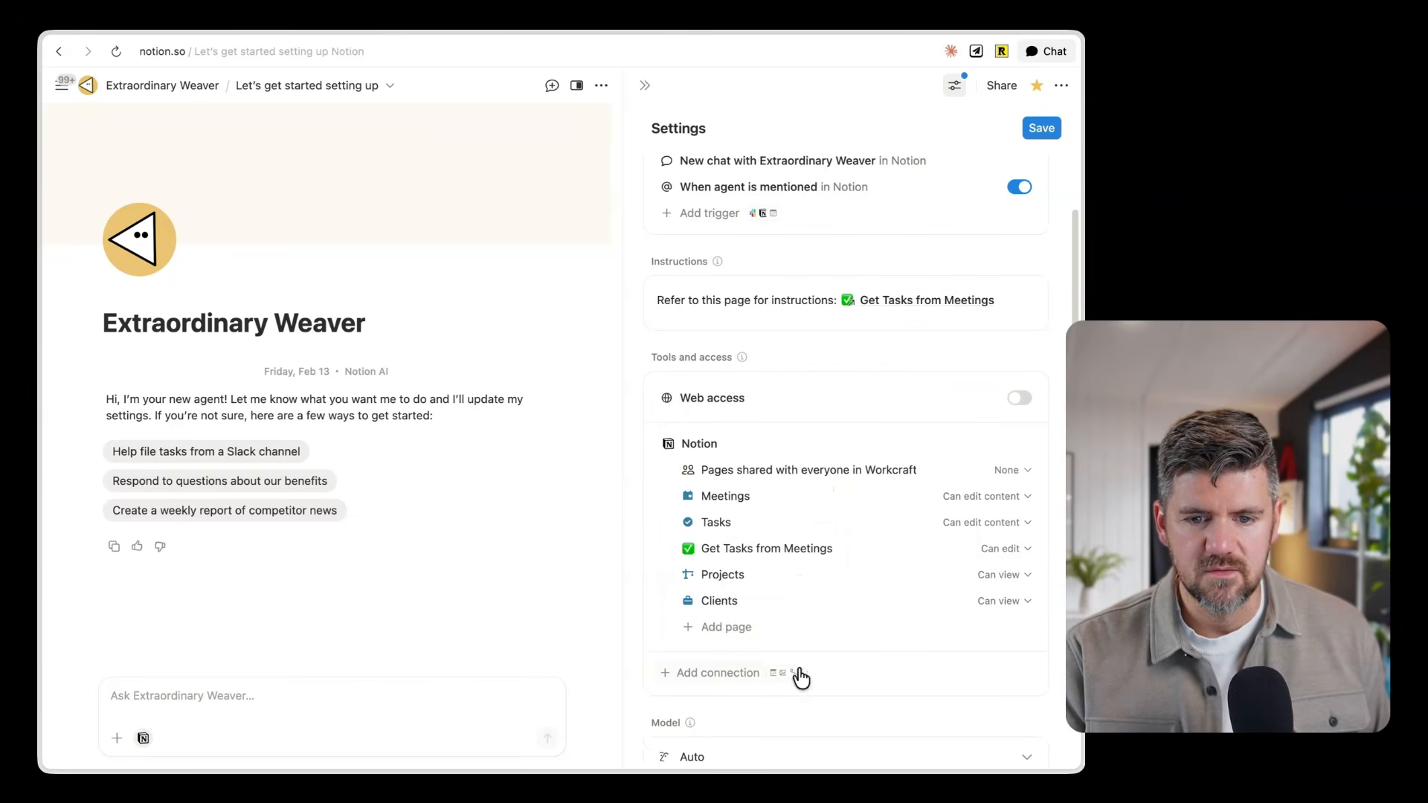
click(748, 631)
text(areas)
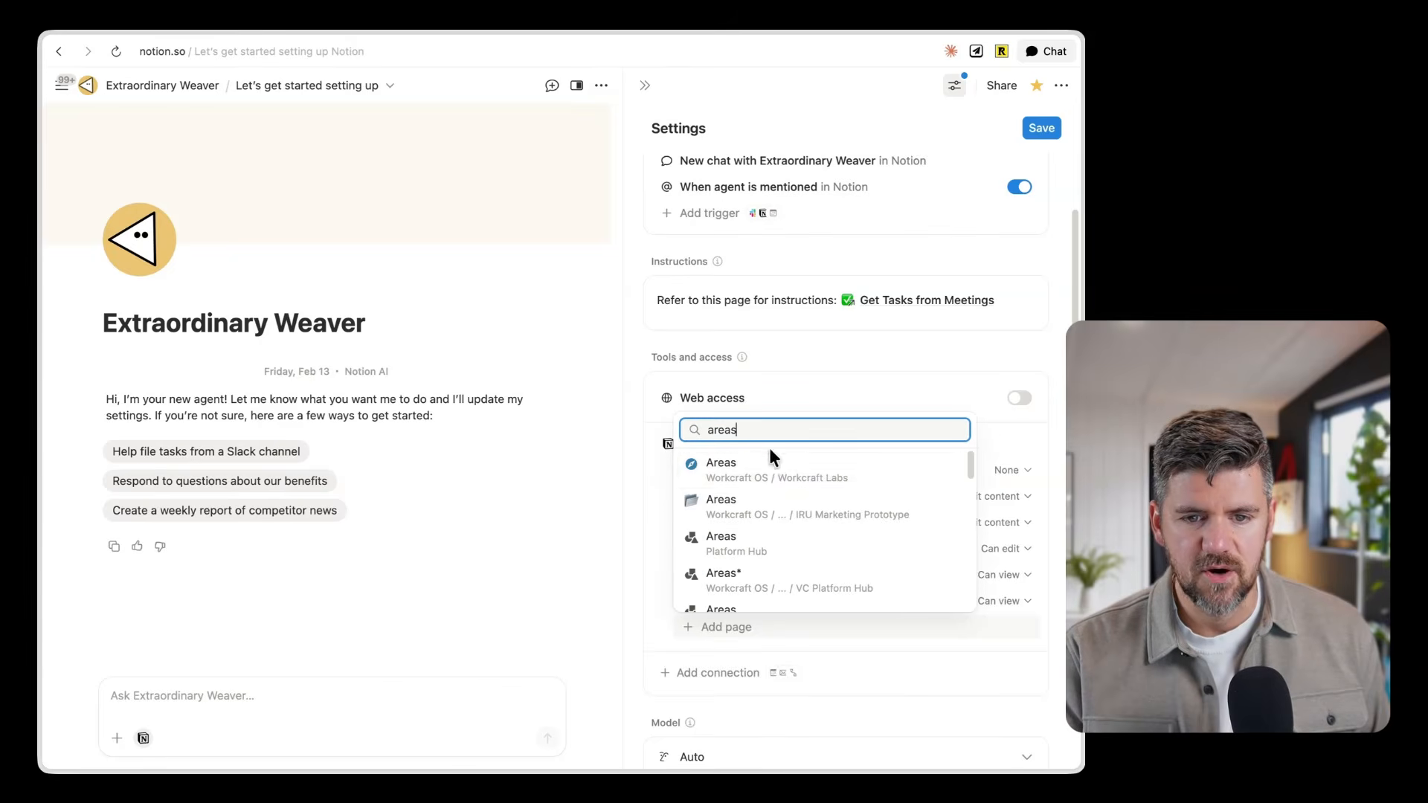
click(769, 457)
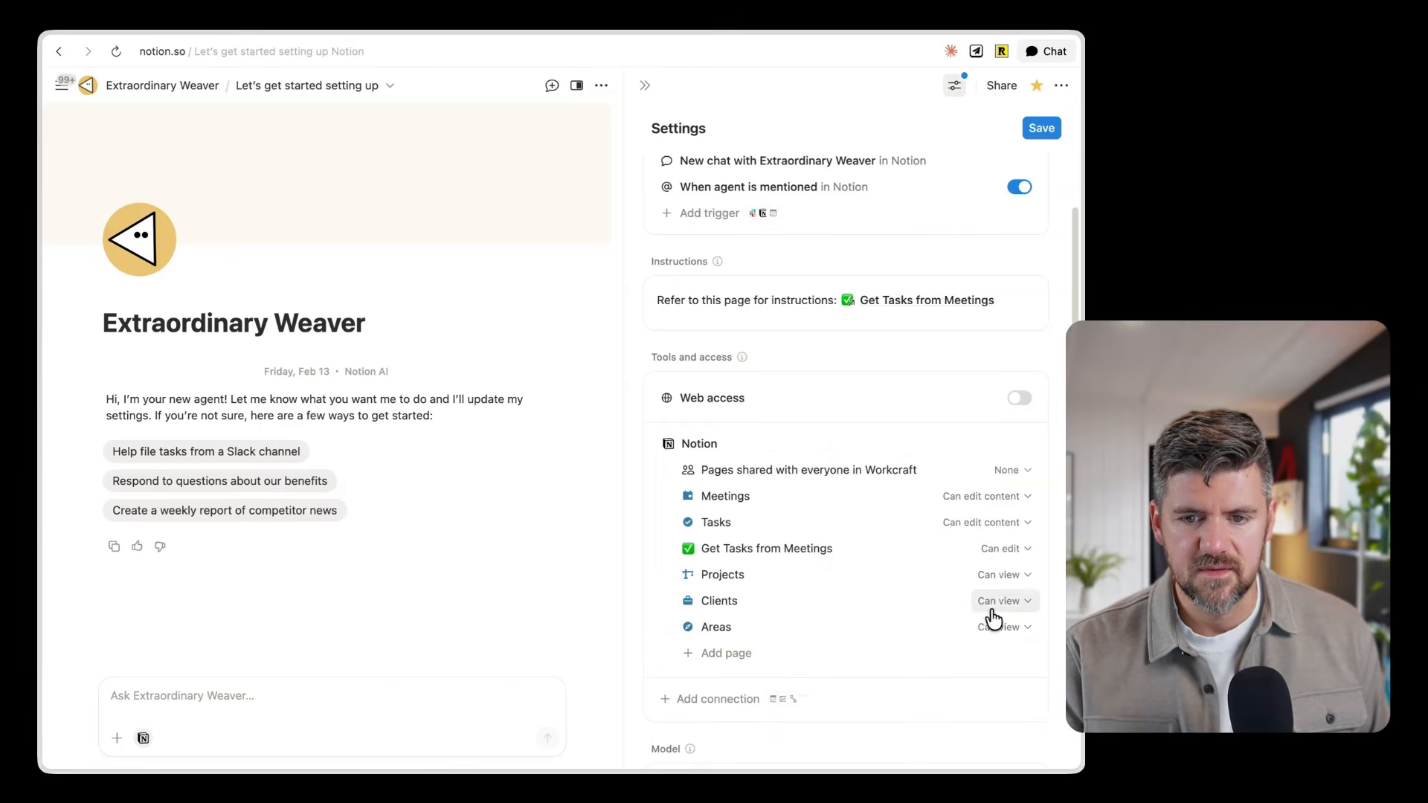
Set the agent's access to Areas, Clients and Projects to Can edit content.
click(1002, 627)
click(969, 509)
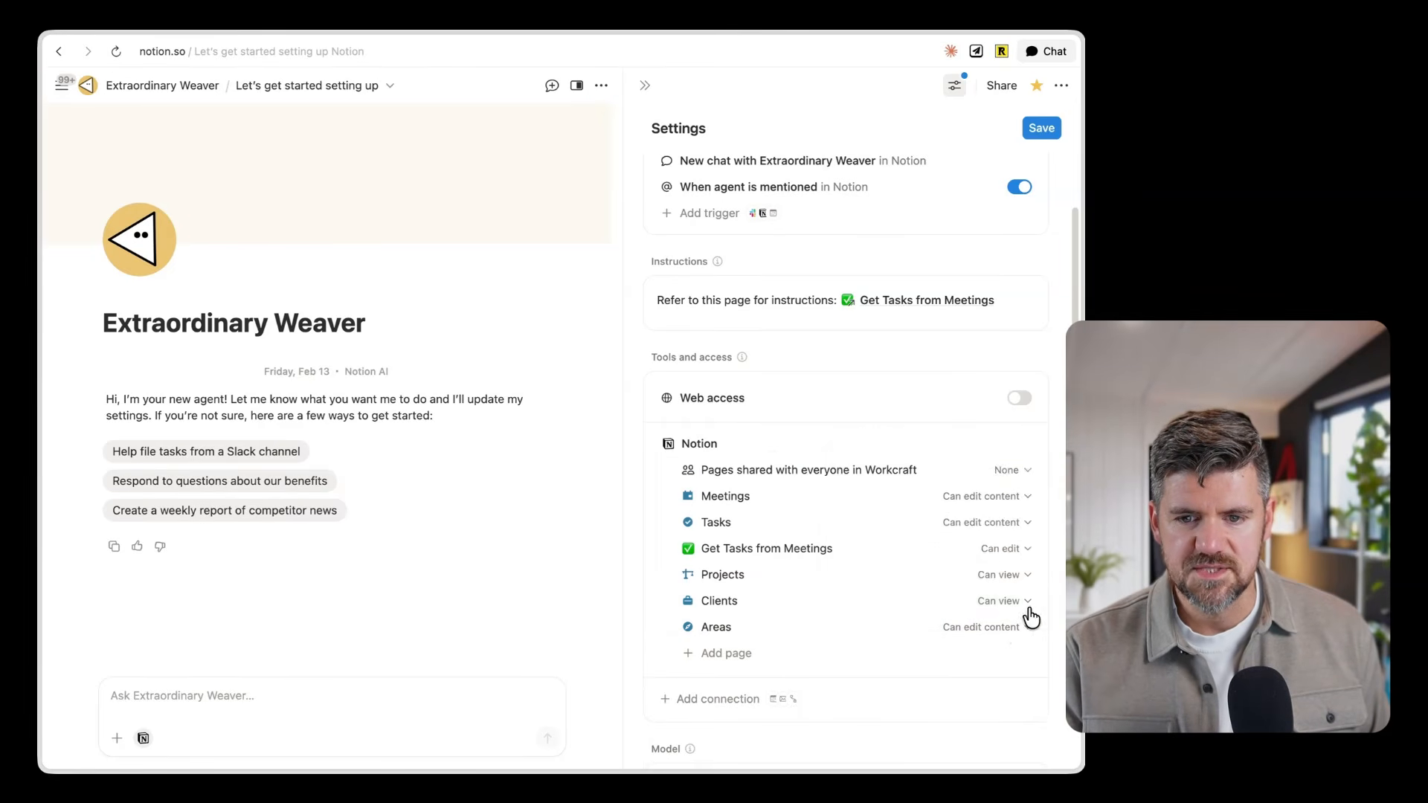
click(1026, 601)
click(981, 473)
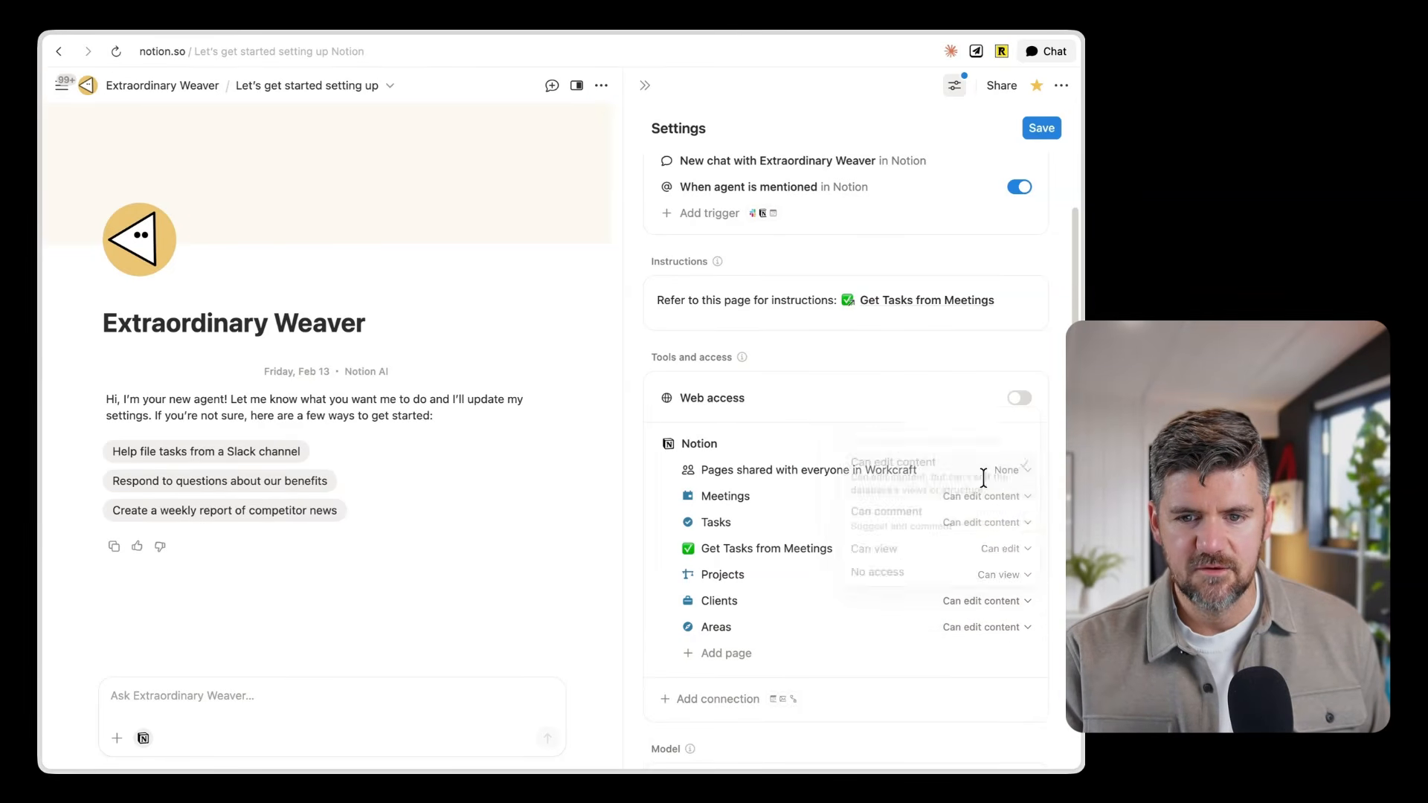
click(1017, 585)
click(959, 446)
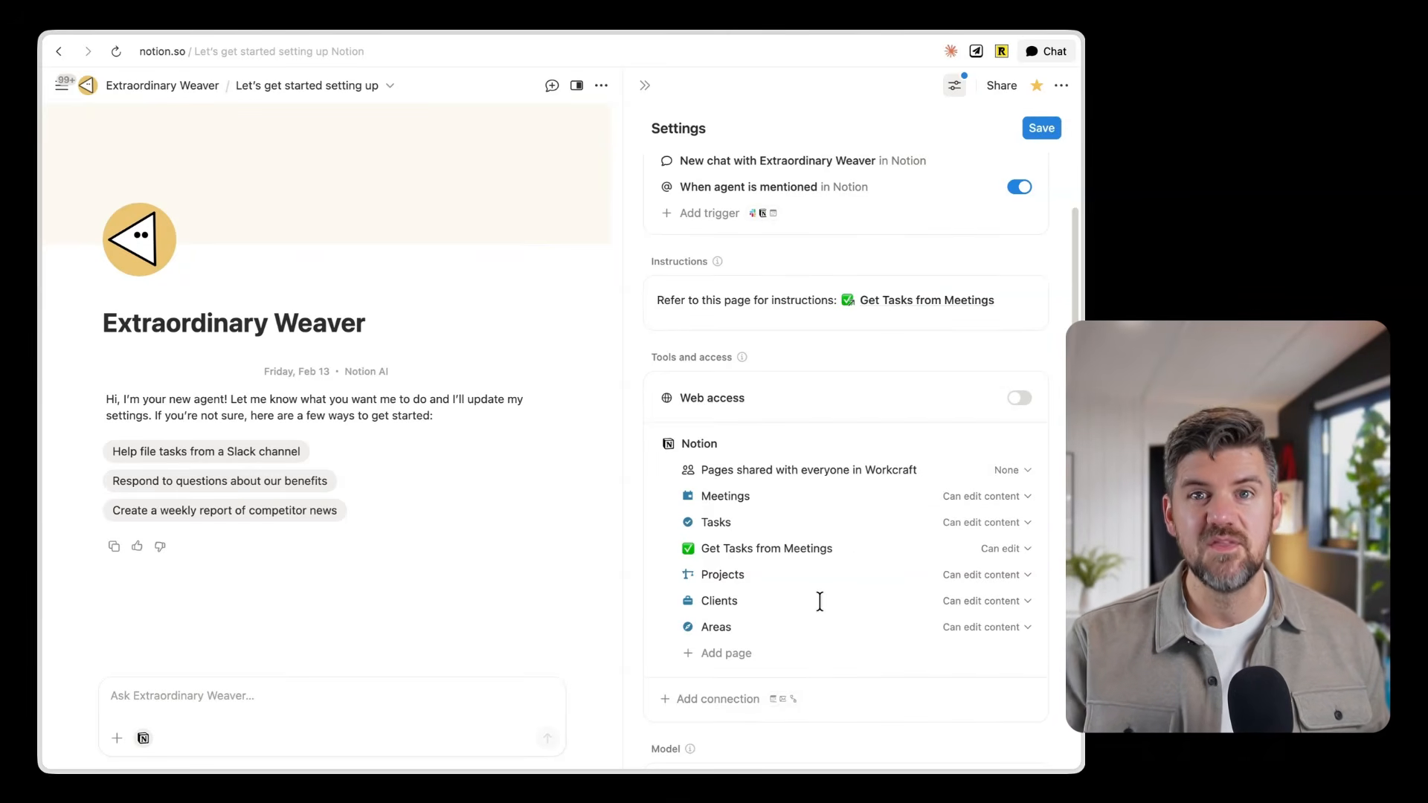
Choose Claude Opus 4.6 as the agent's model.
scroll(817, 606, down, 1)
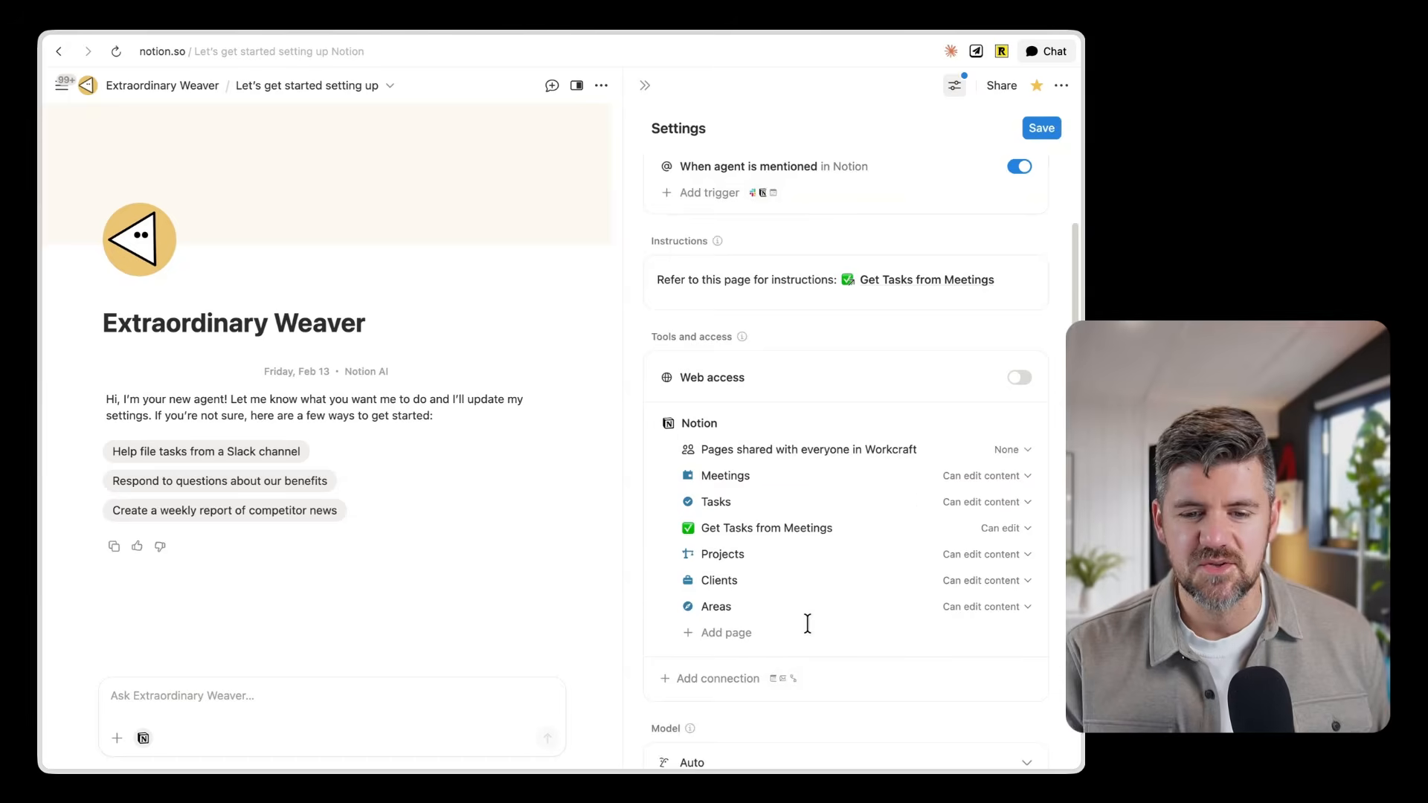
scroll(791, 624, down, 3)
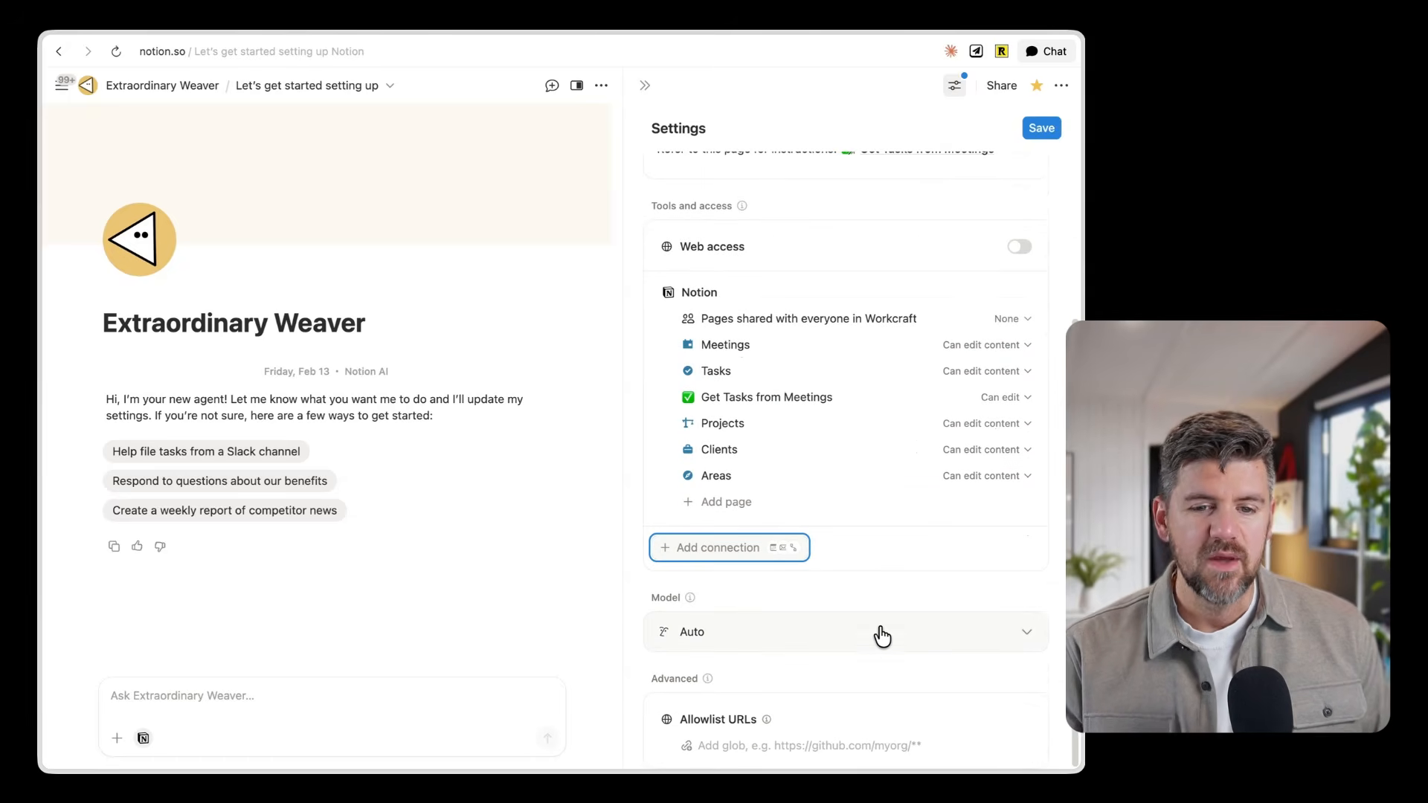
click(941, 631)
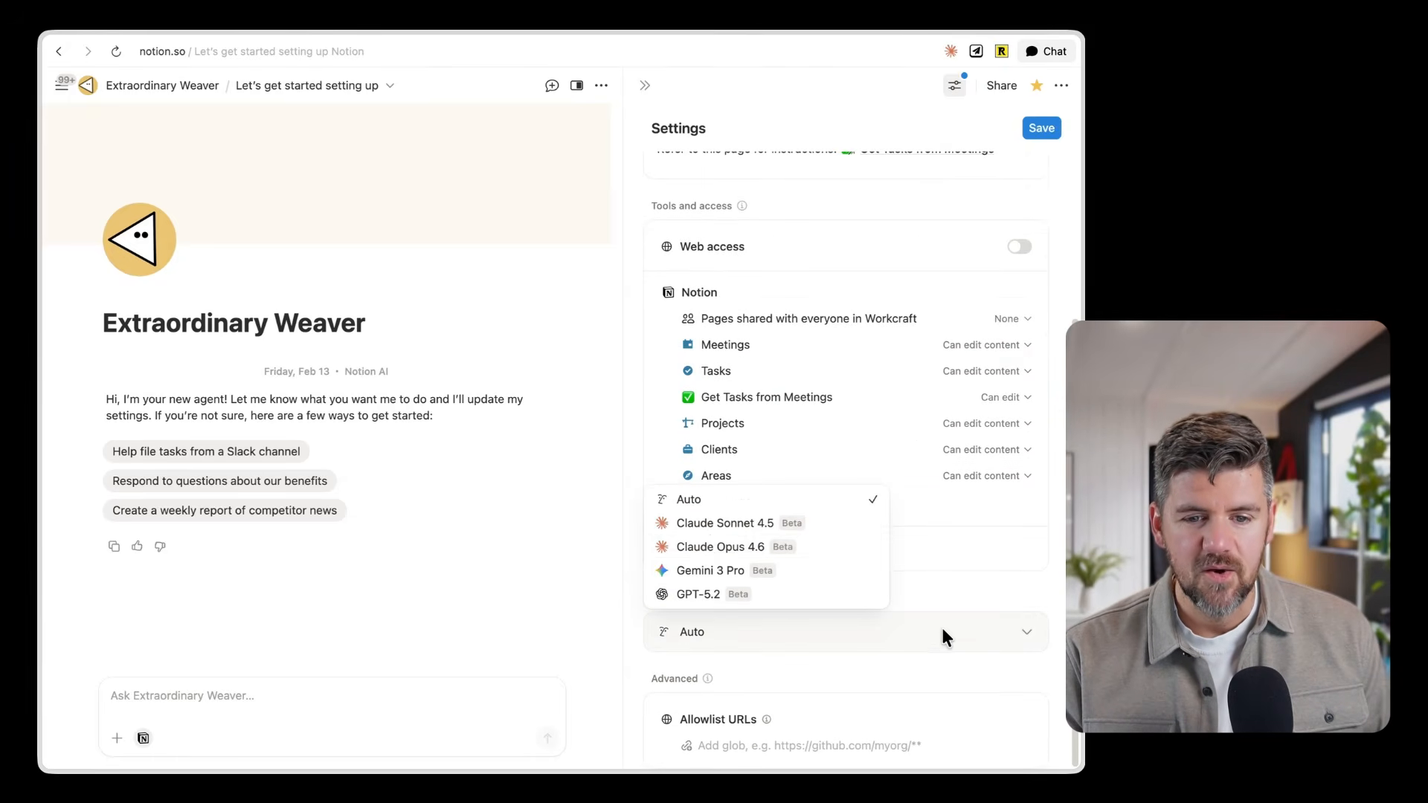
click(736, 550)
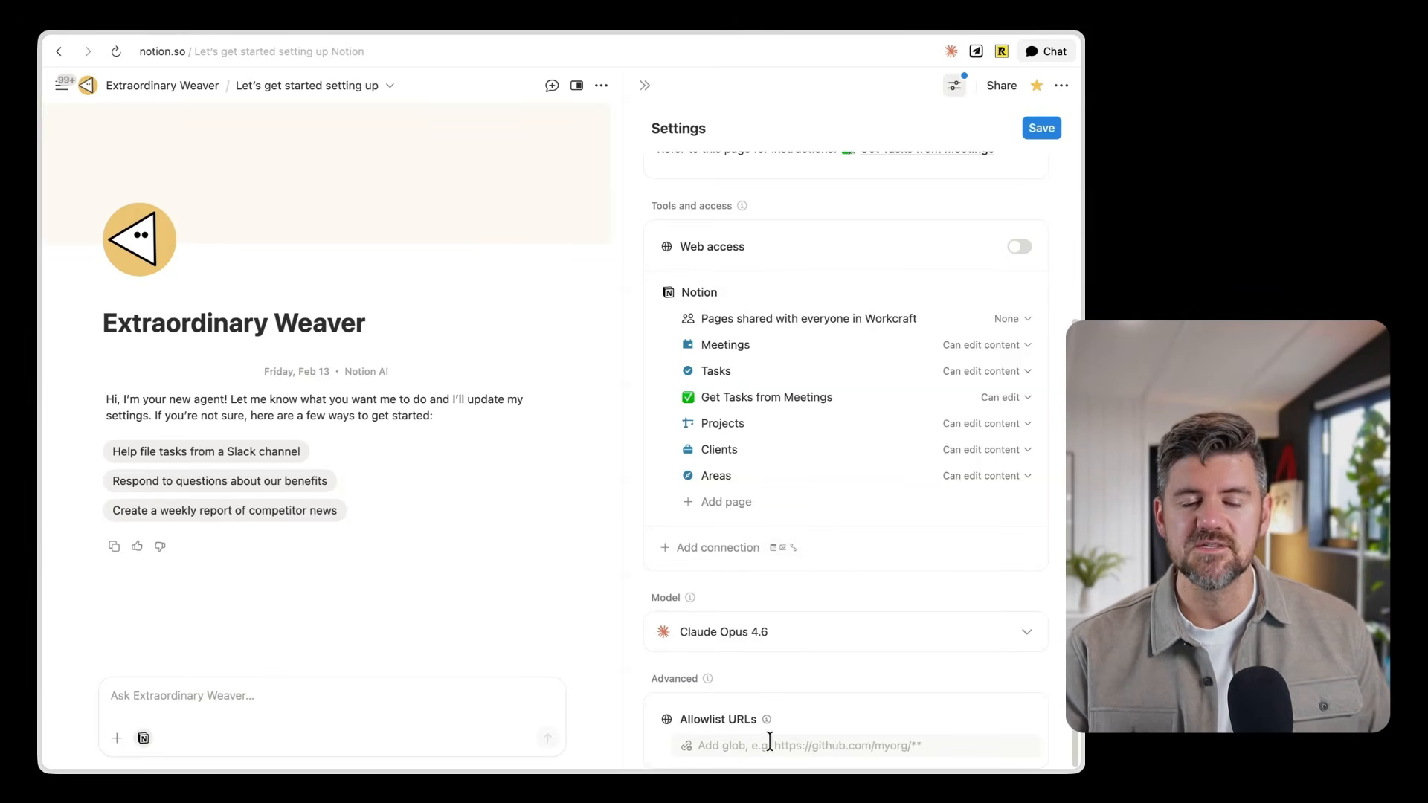
Start a new agent trigger for a property updated in a database, using the Meetings database as its data source.
scroll(822, 464, up, 3)
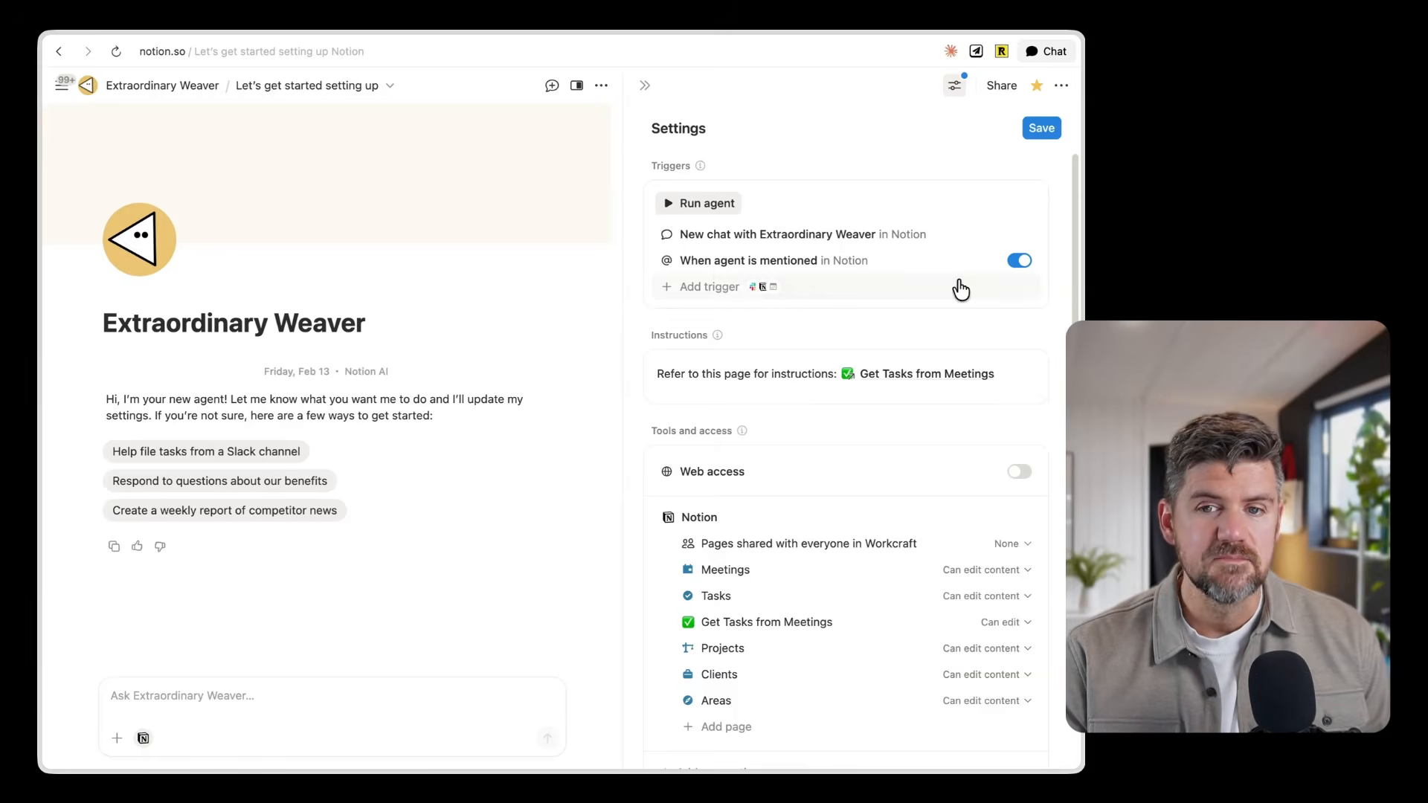
click(710, 287)
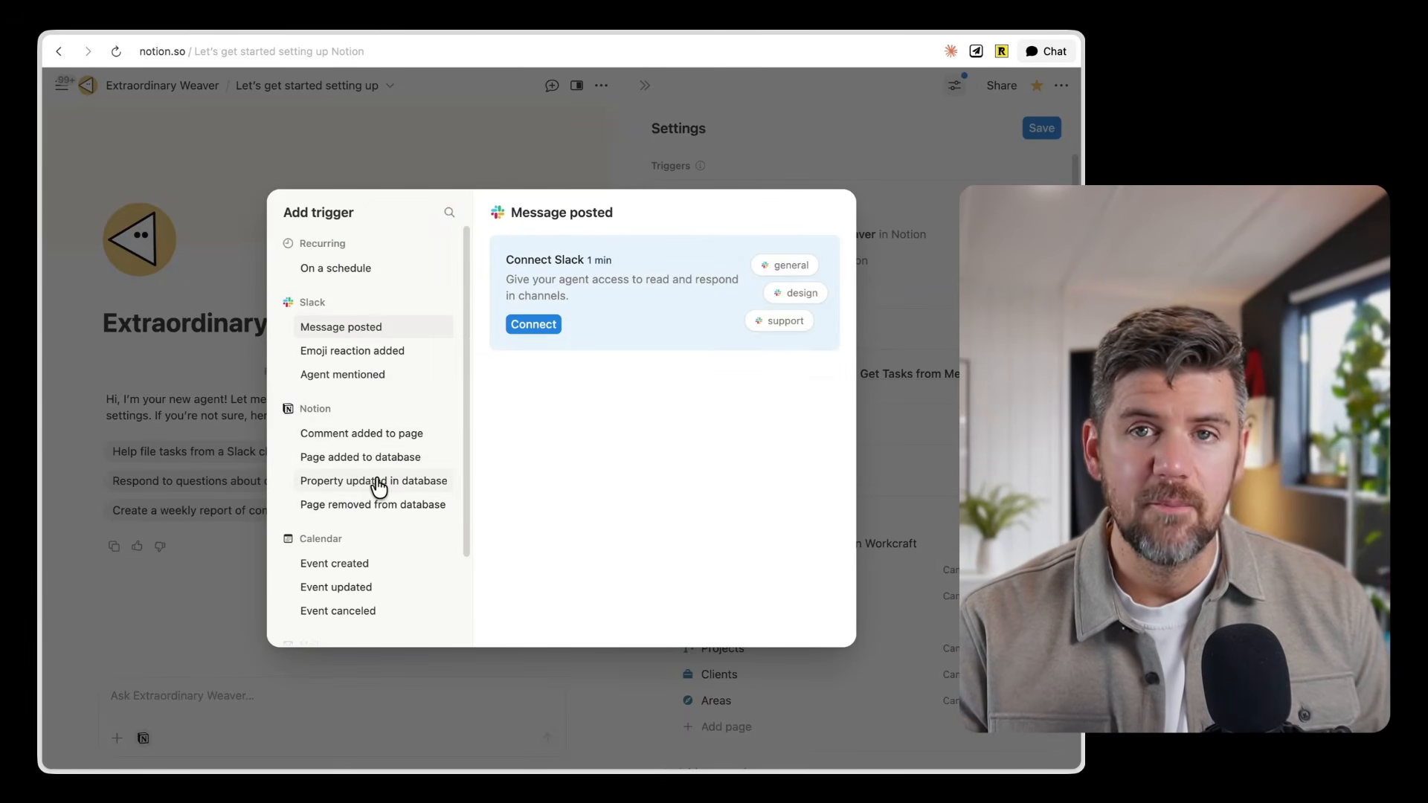
click(375, 489)
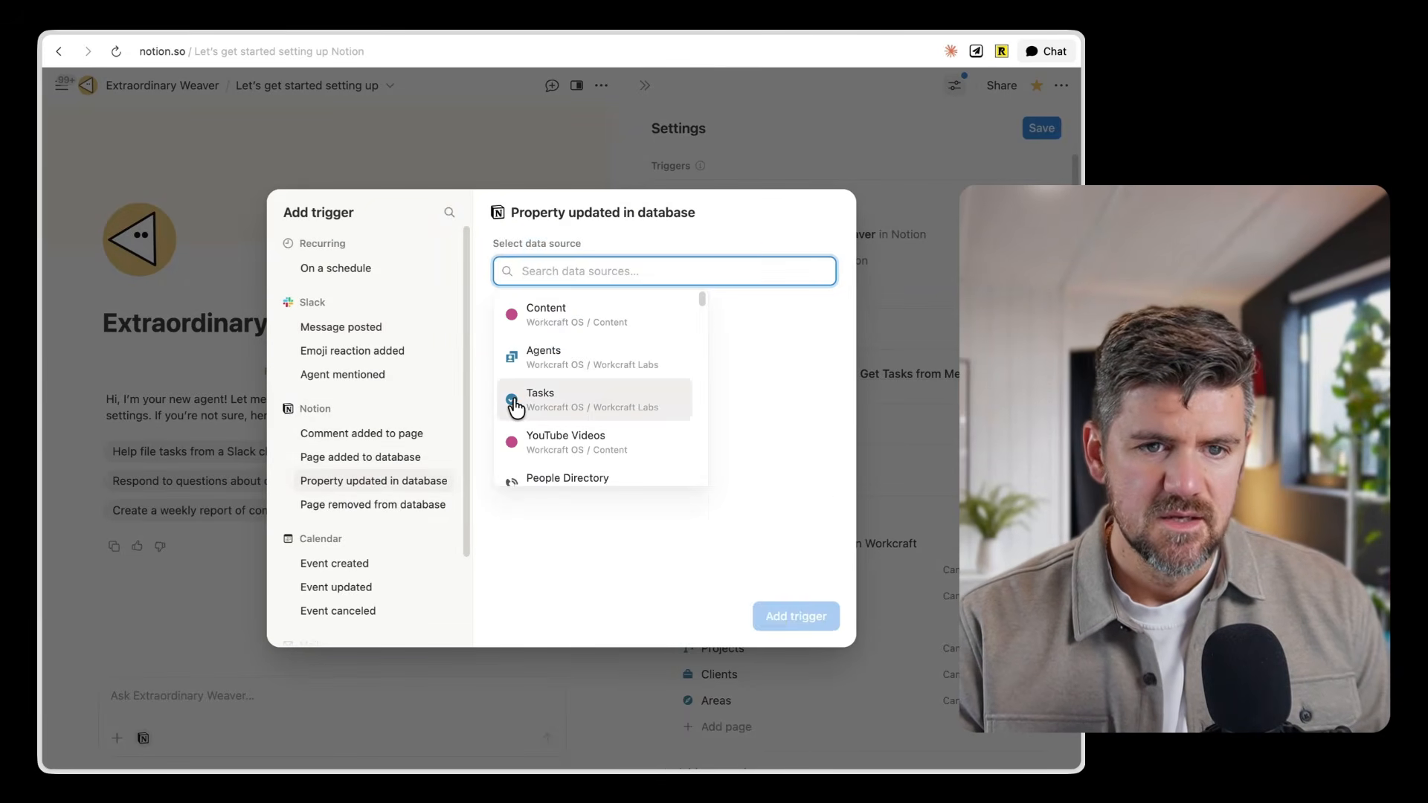
text(meetings)
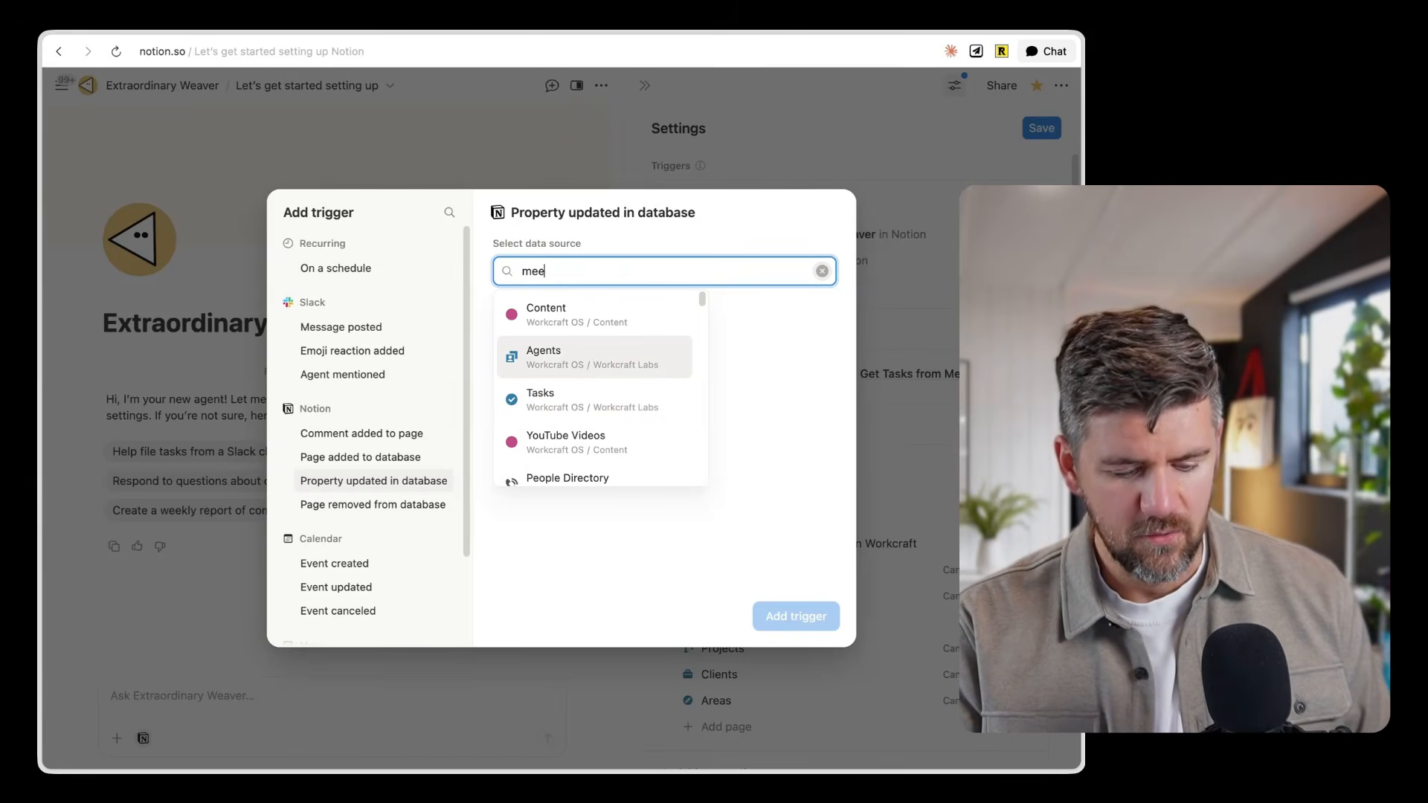
click(647, 325)
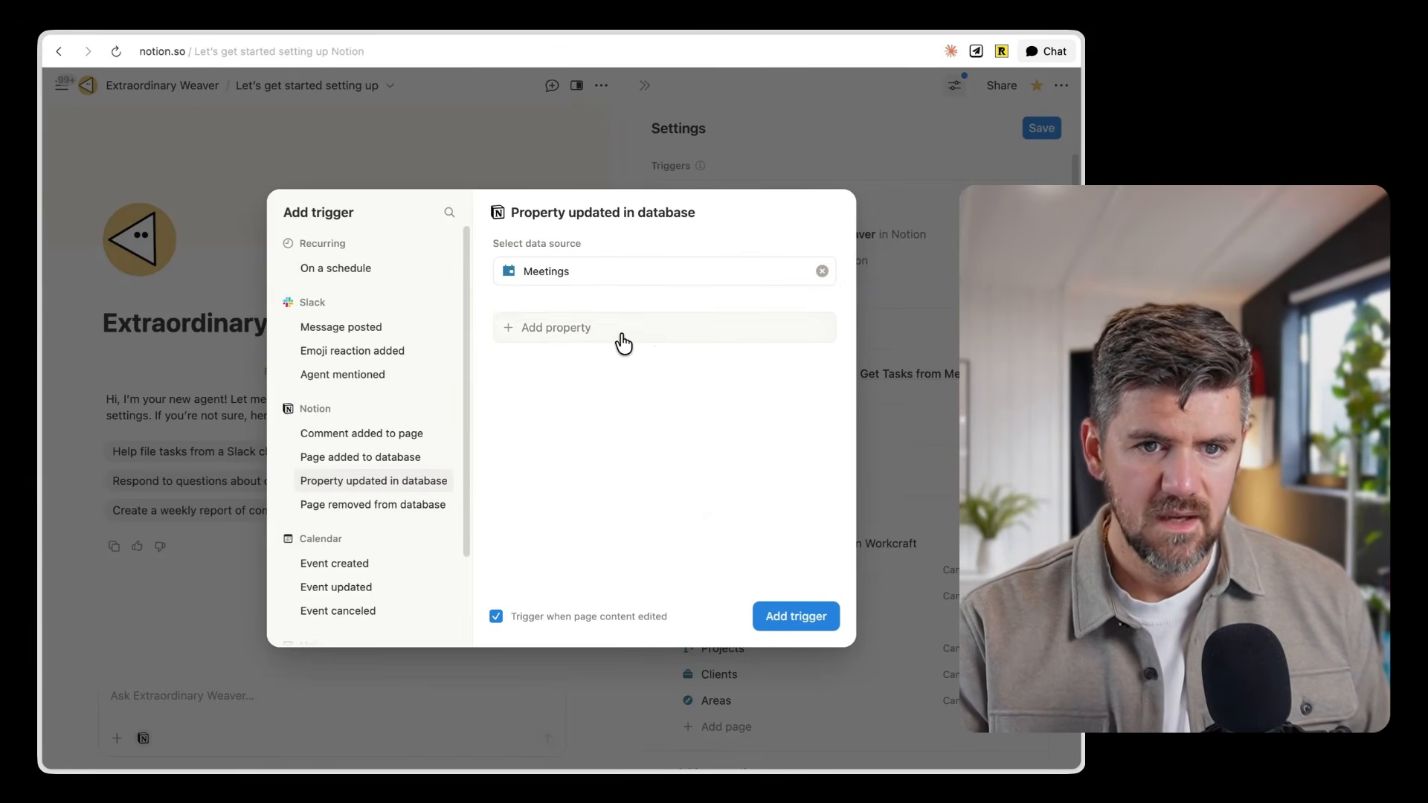
Make the trigger fire when the Meetings Status property is set to Done, and add it to the agent.
click(618, 332)
scroll(696, 452, down, 3)
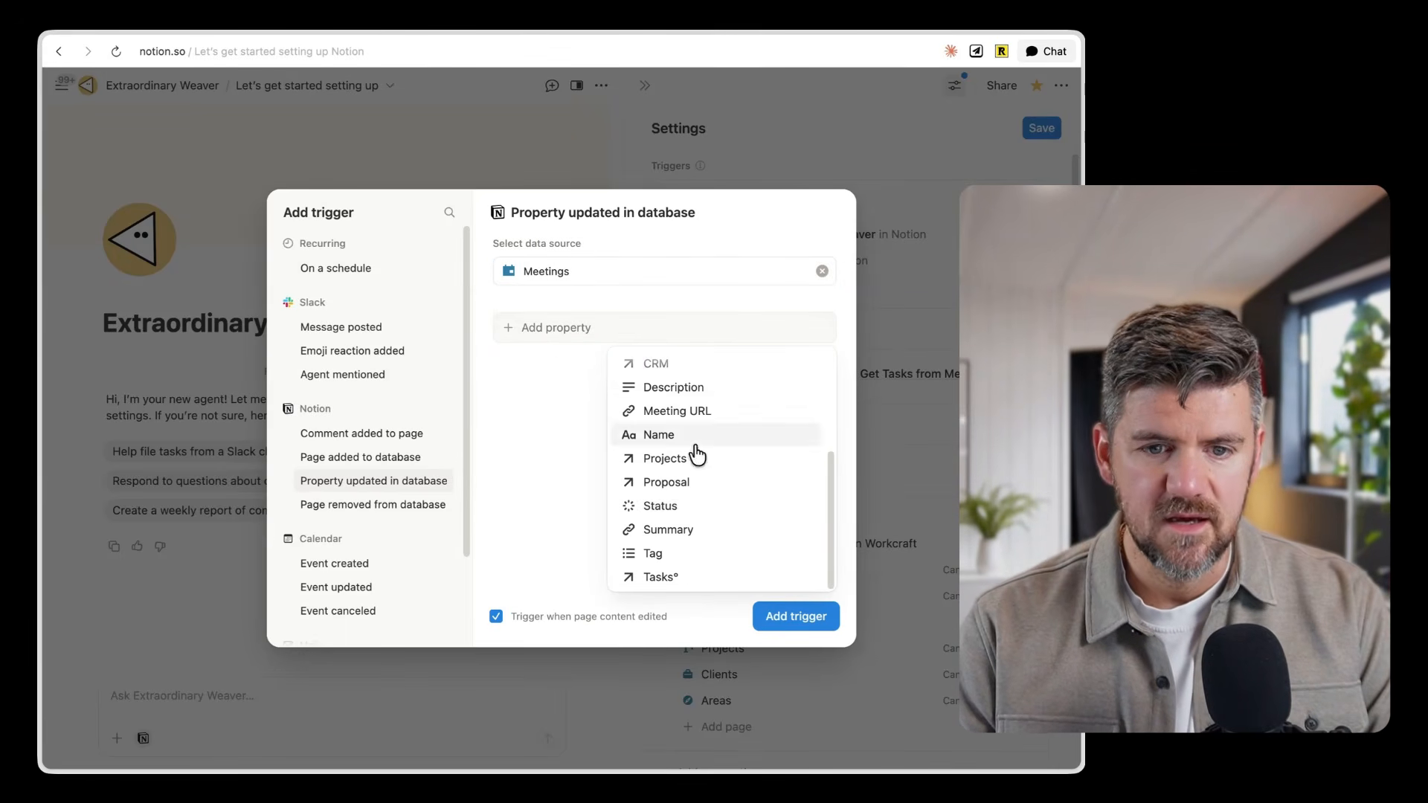
click(699, 507)
click(656, 322)
click(559, 383)
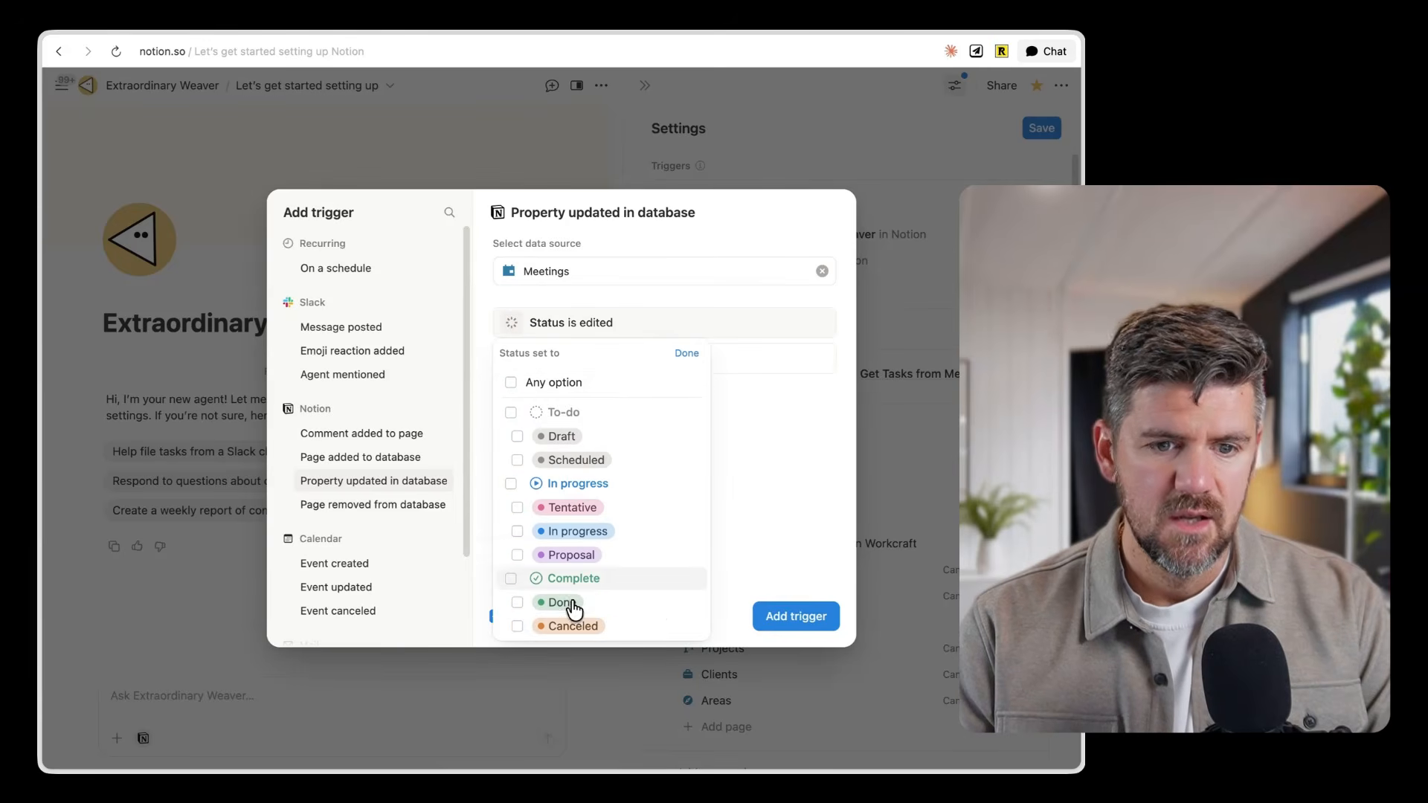
click(573, 604)
click(797, 616)
click(799, 616)
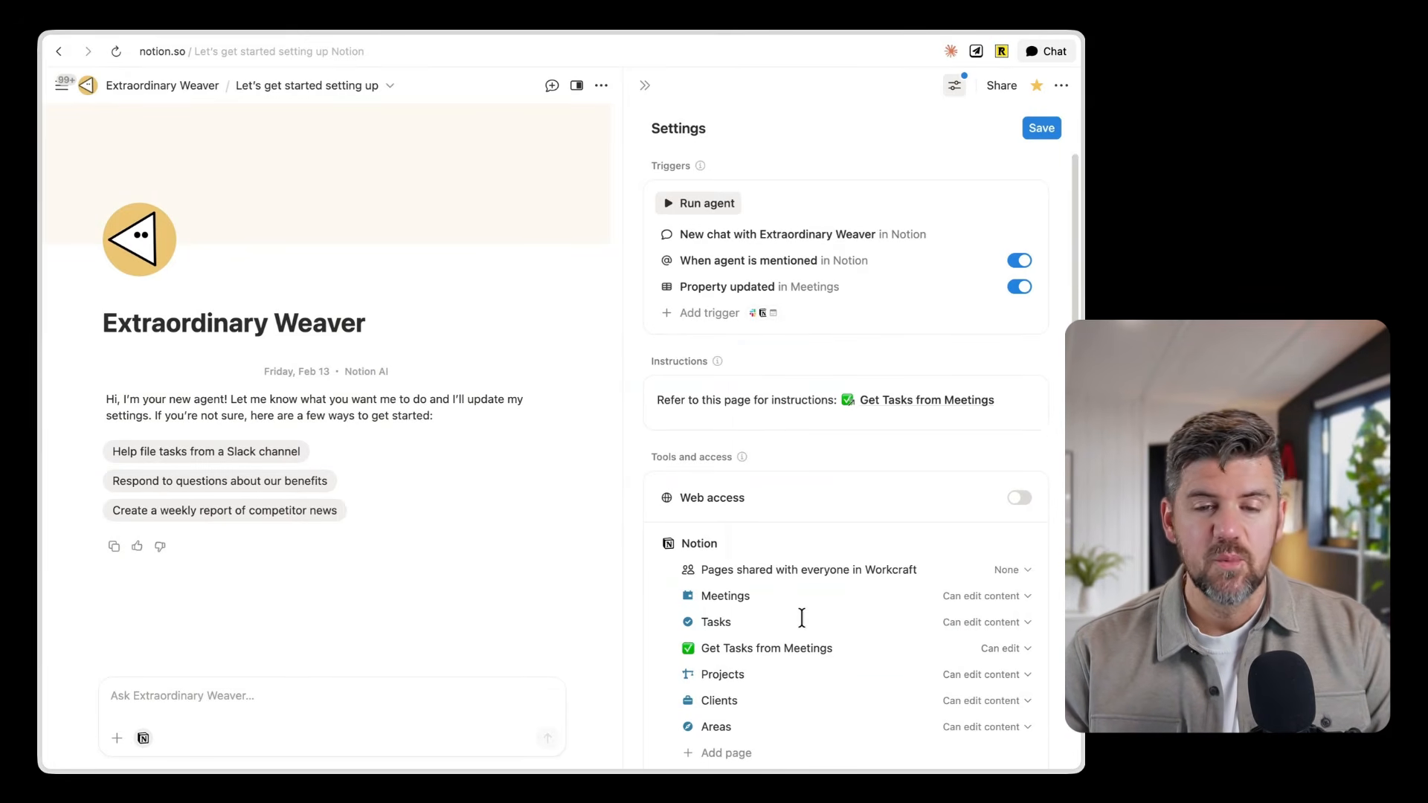
click(709, 312)
click(346, 255)
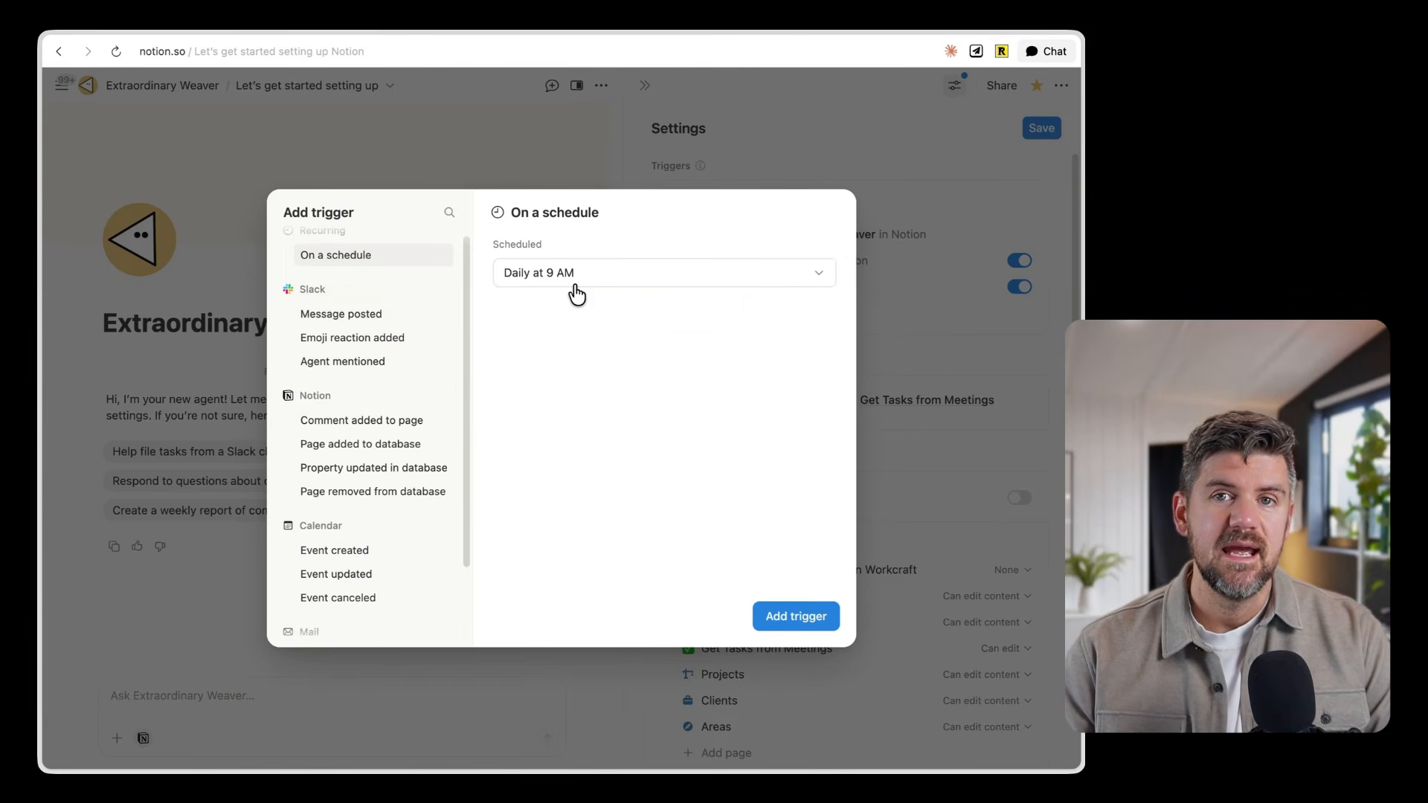
key(Escape)
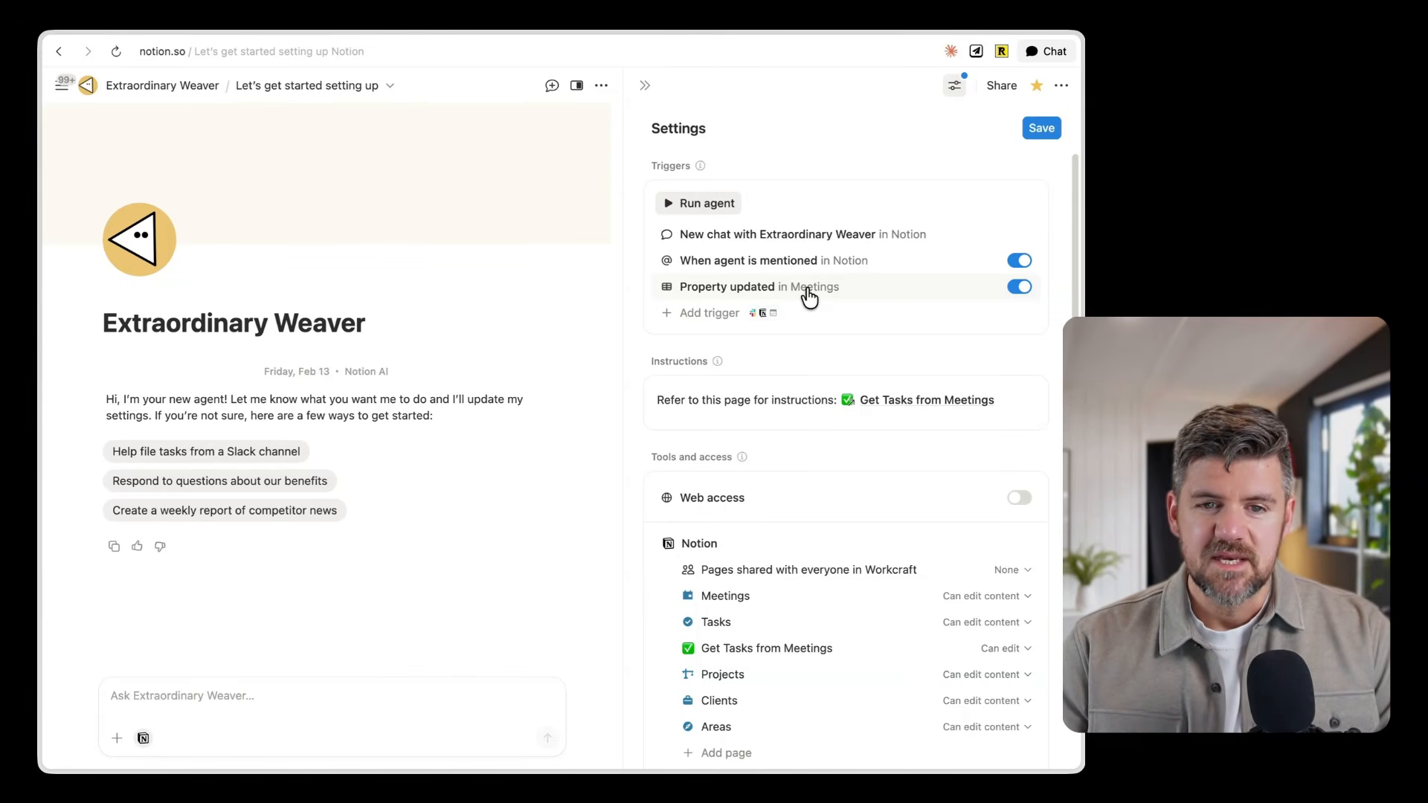
Save the agent's settings and invite a teammate to the agent with Can Edit access, accepting the private page access.
click(1042, 128)
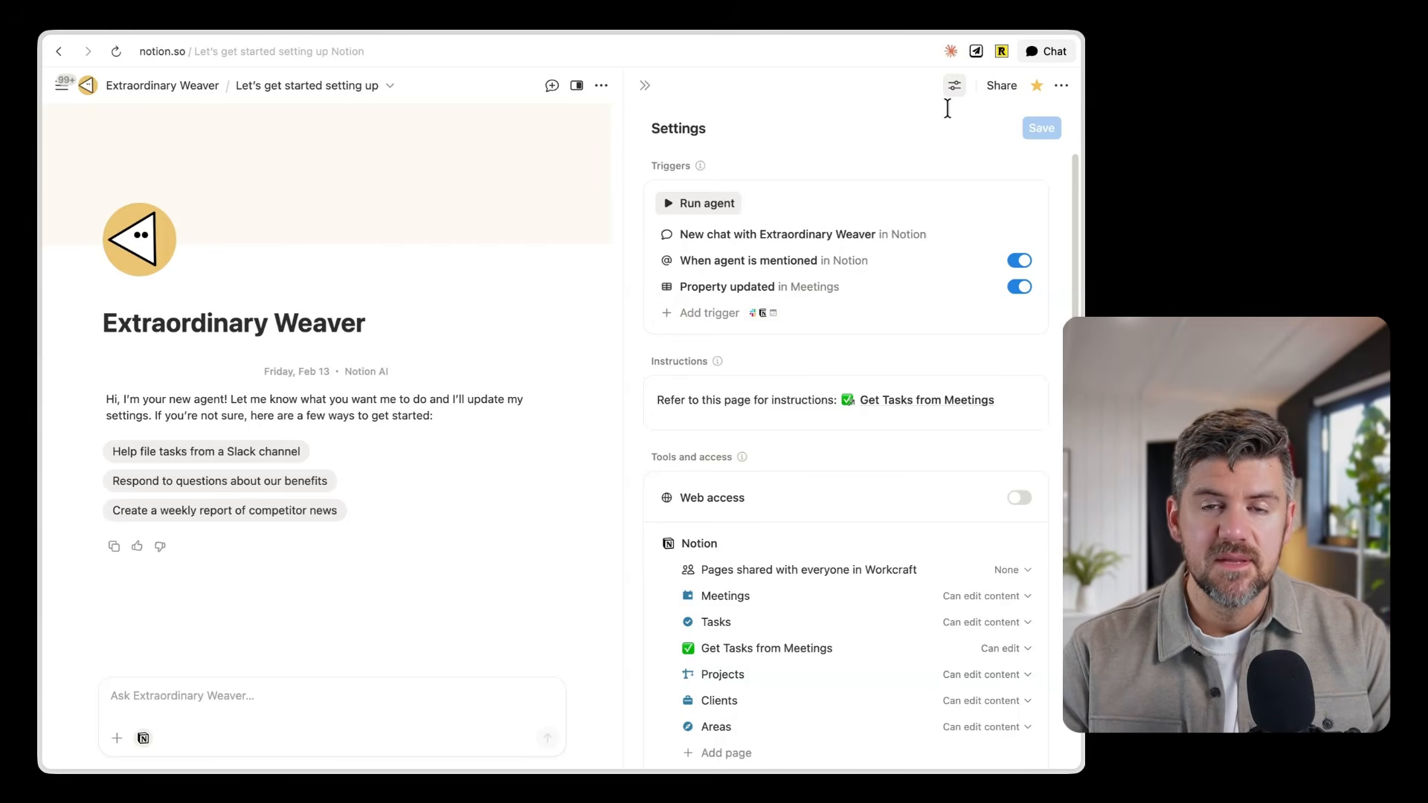
click(1009, 87)
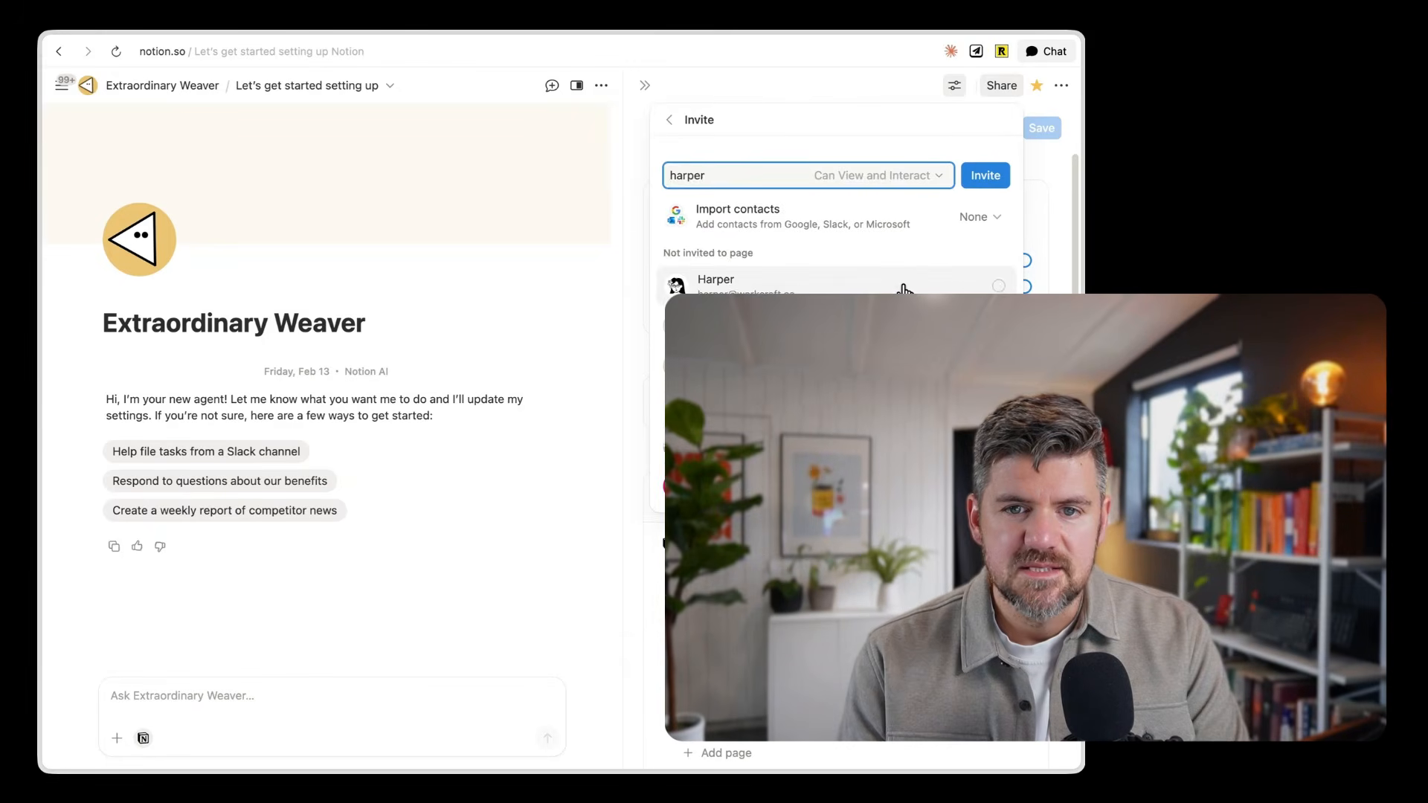
click(903, 286)
click(900, 176)
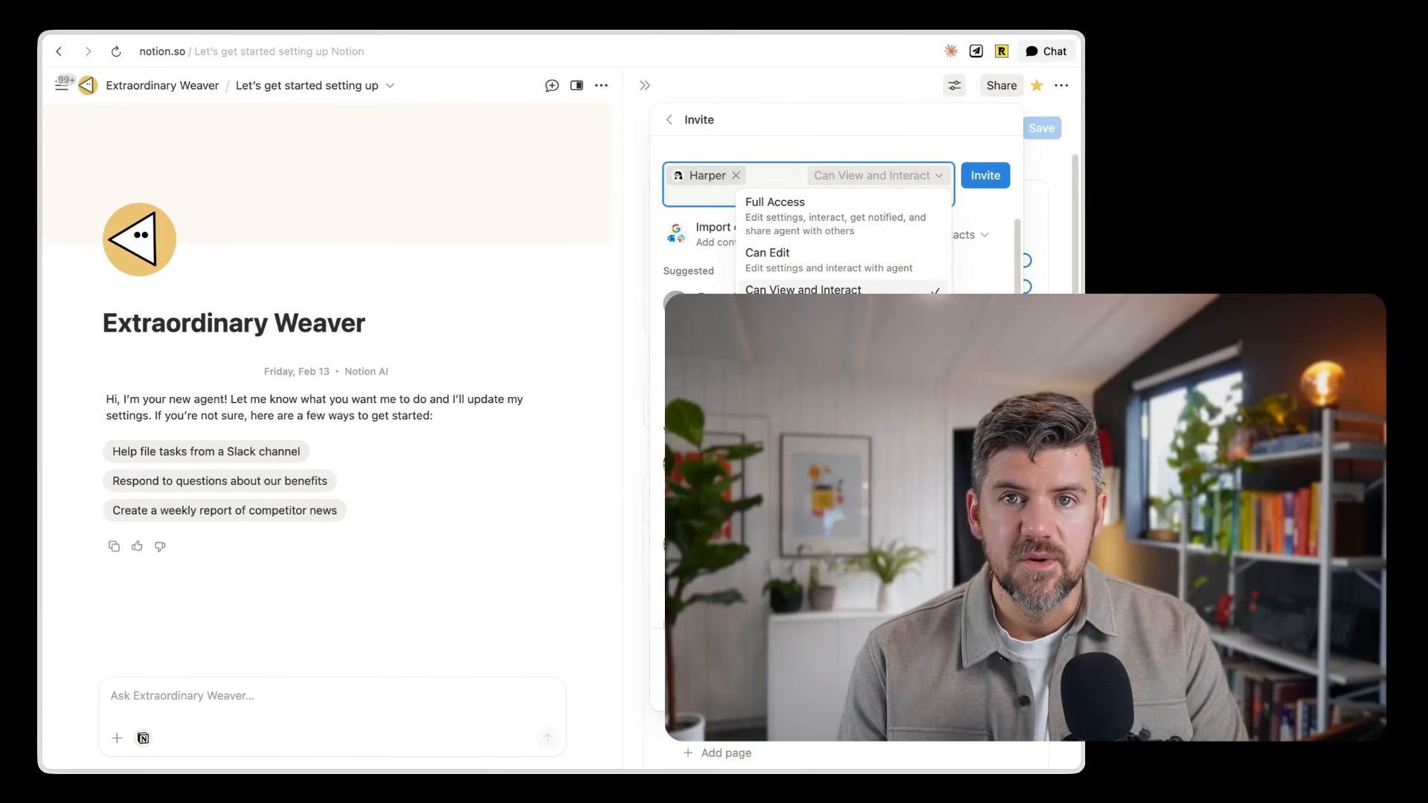
click(848, 262)
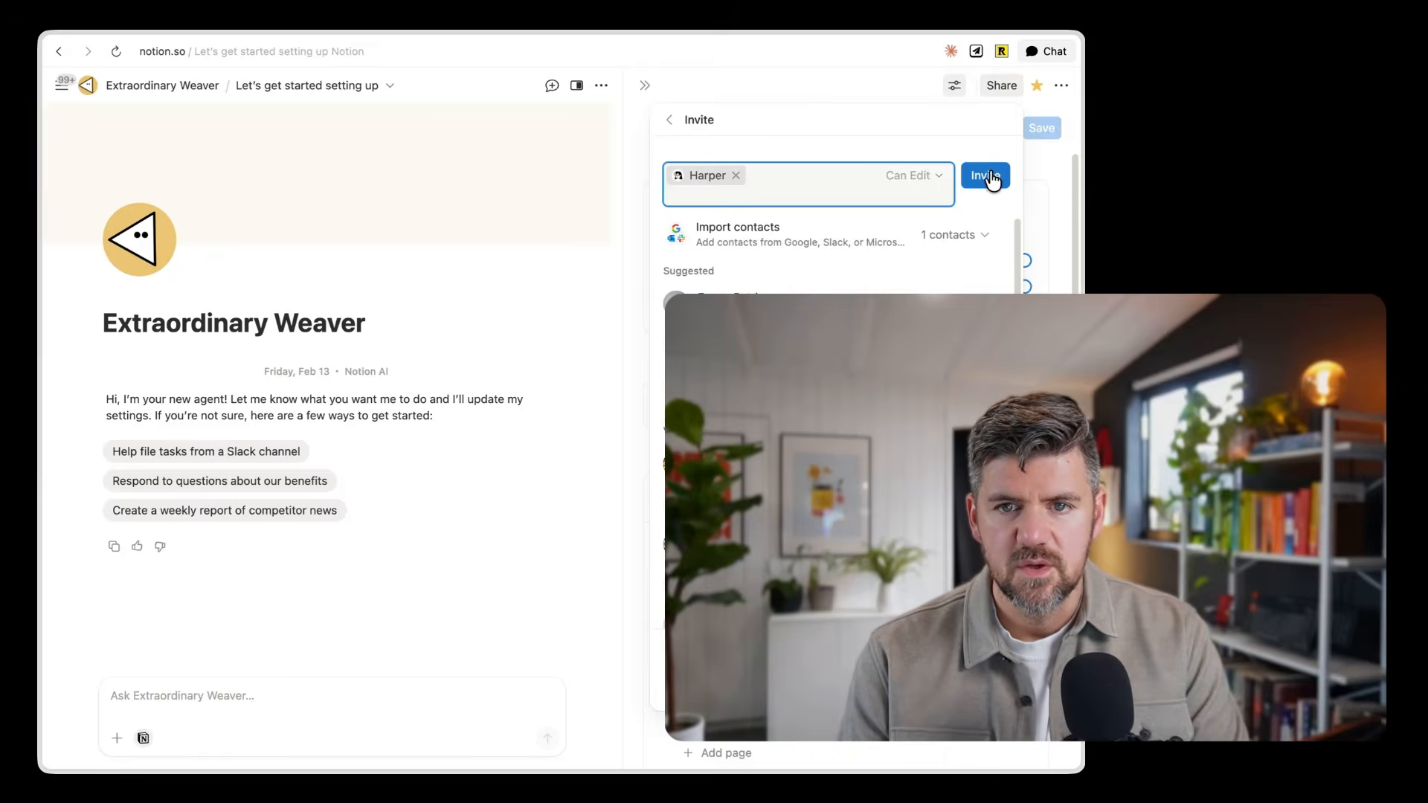
click(985, 175)
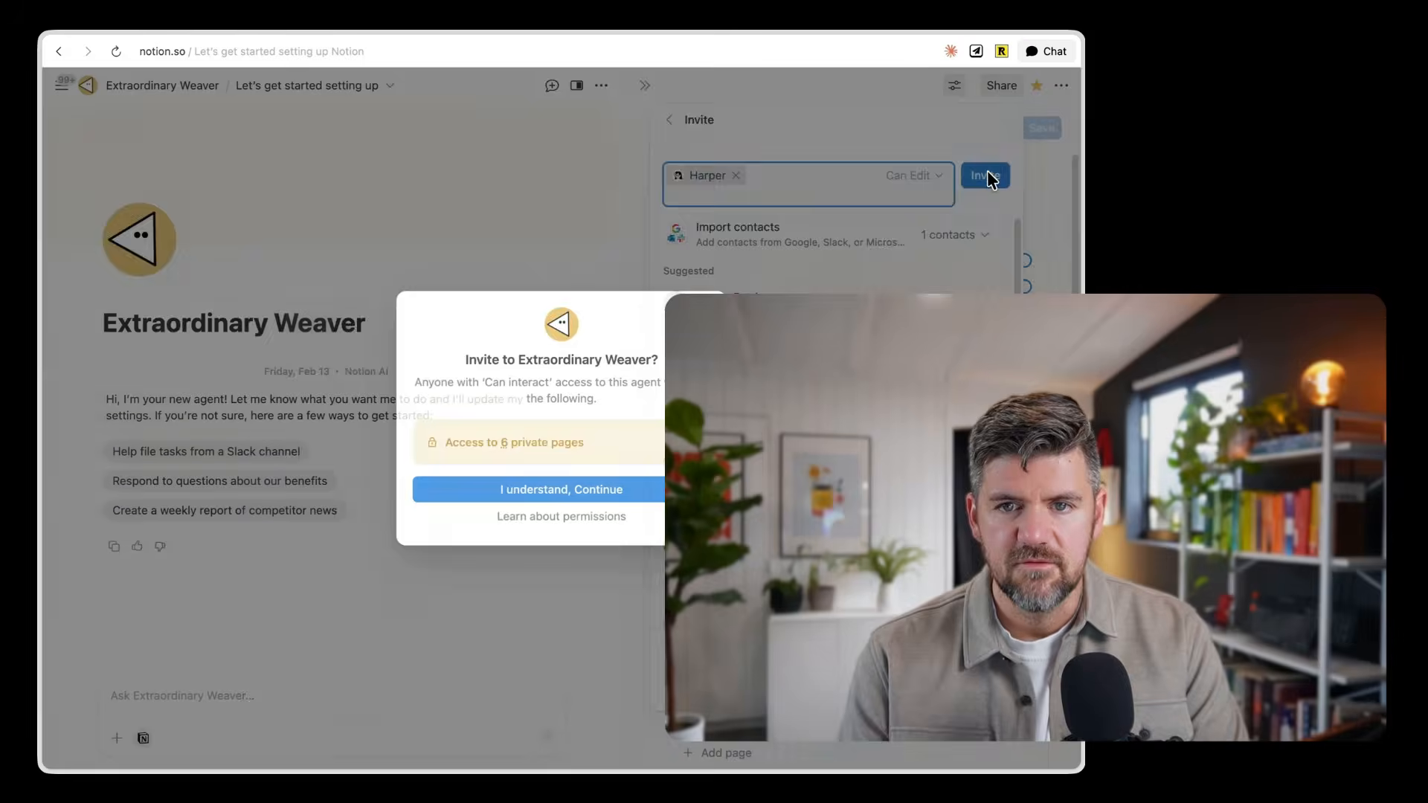
click(559, 491)
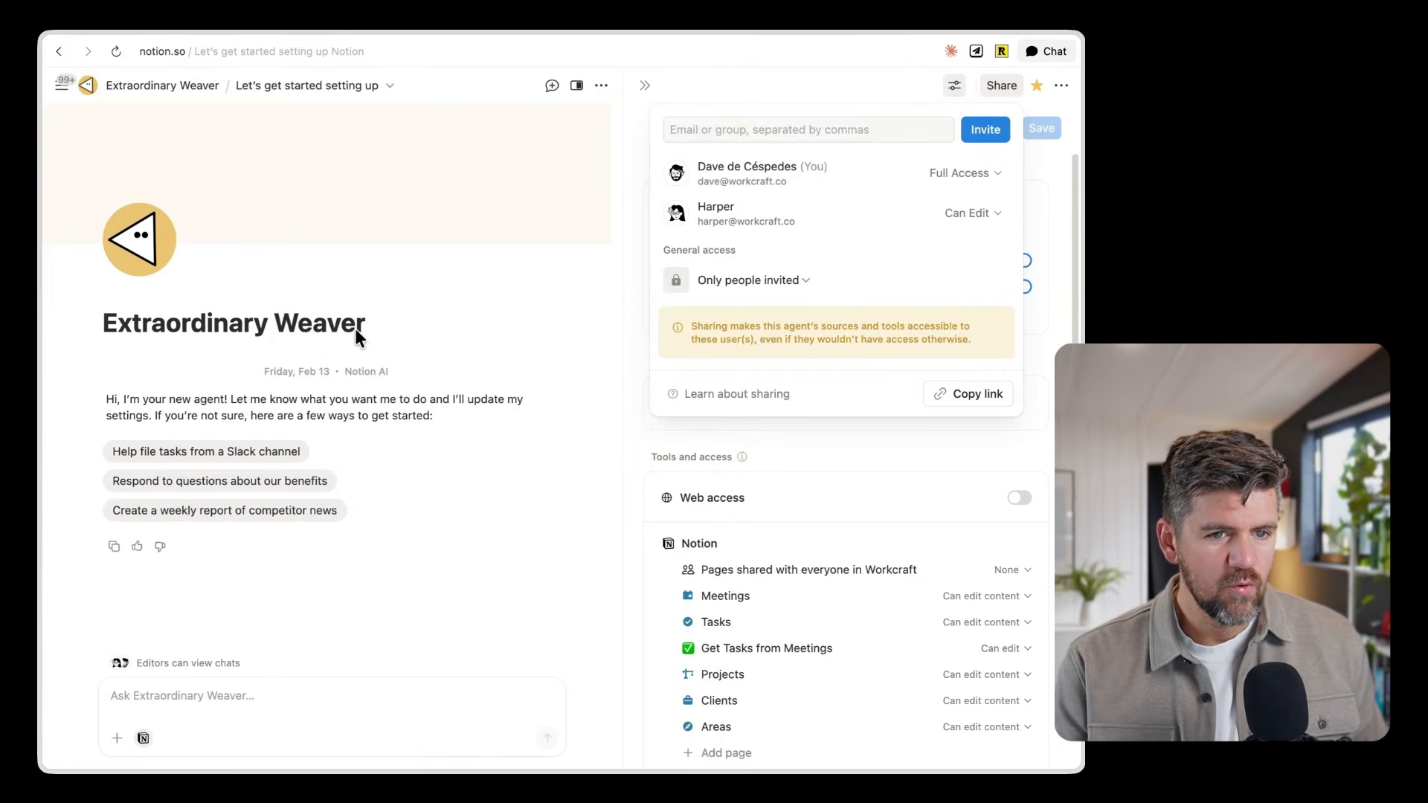
Rename the agent to Get Tasks from Meetings.
click(354, 328)
triple_click(352, 331)
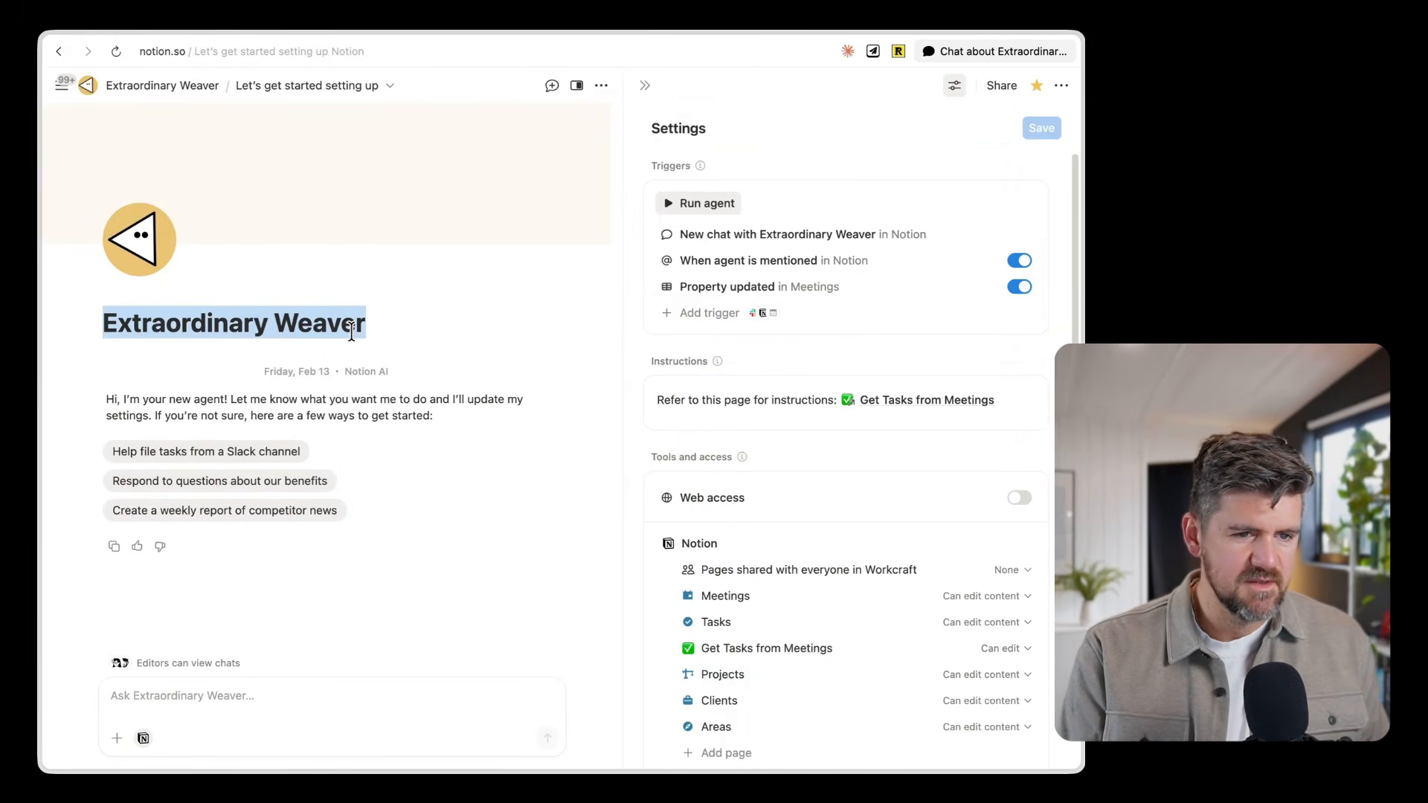
text(Get Tasks)
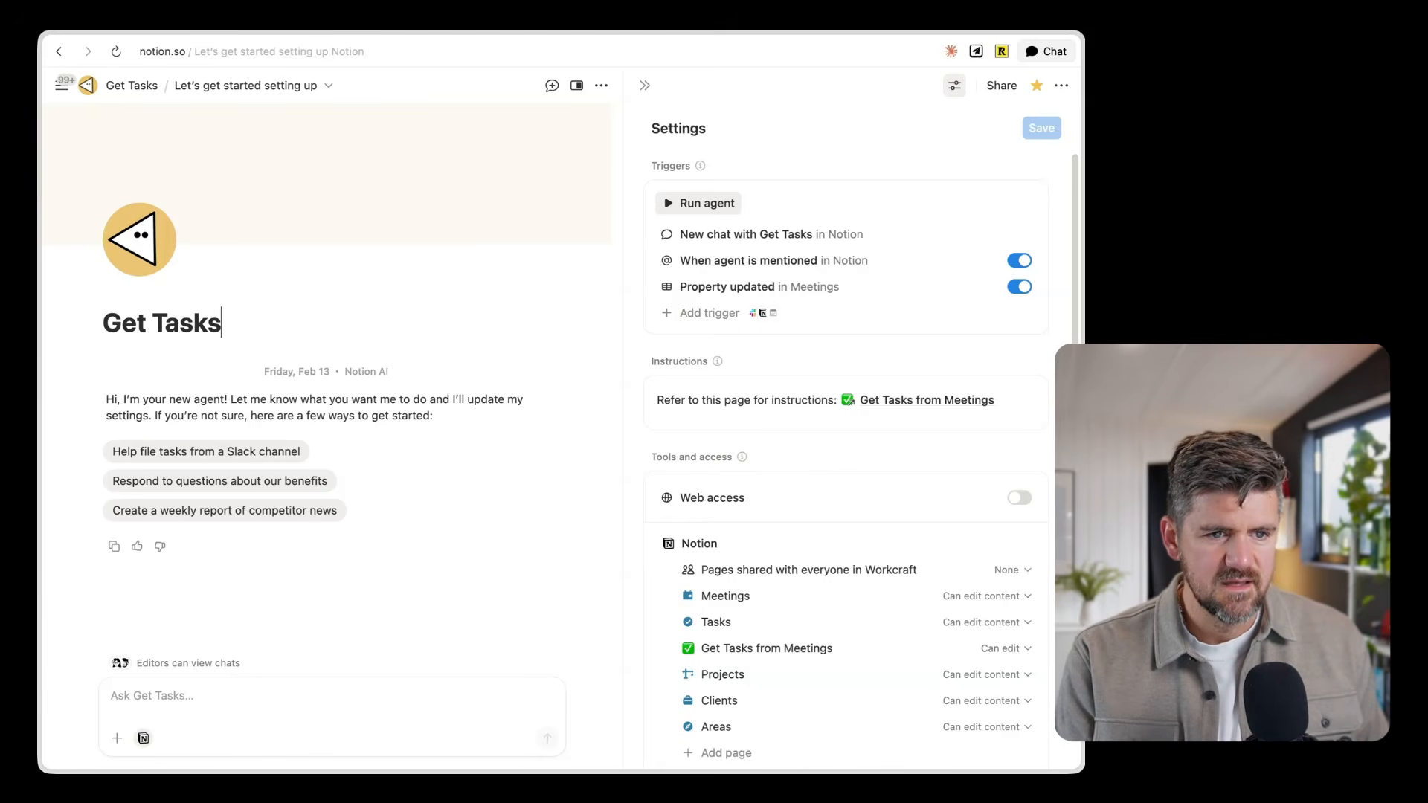
text( from Meetings)
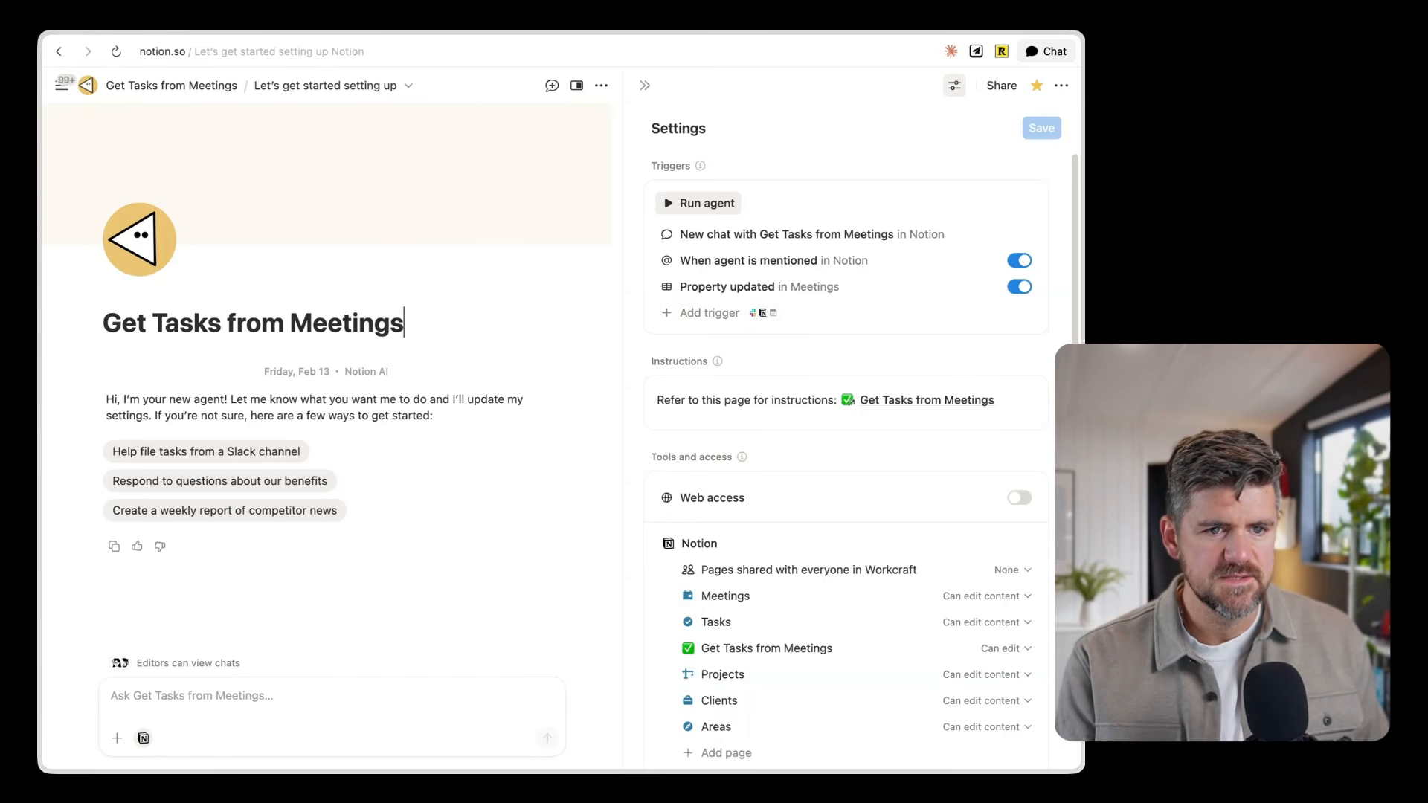
Change the agent's avatar to the puzzle piece shape in pink.
click(167, 254)
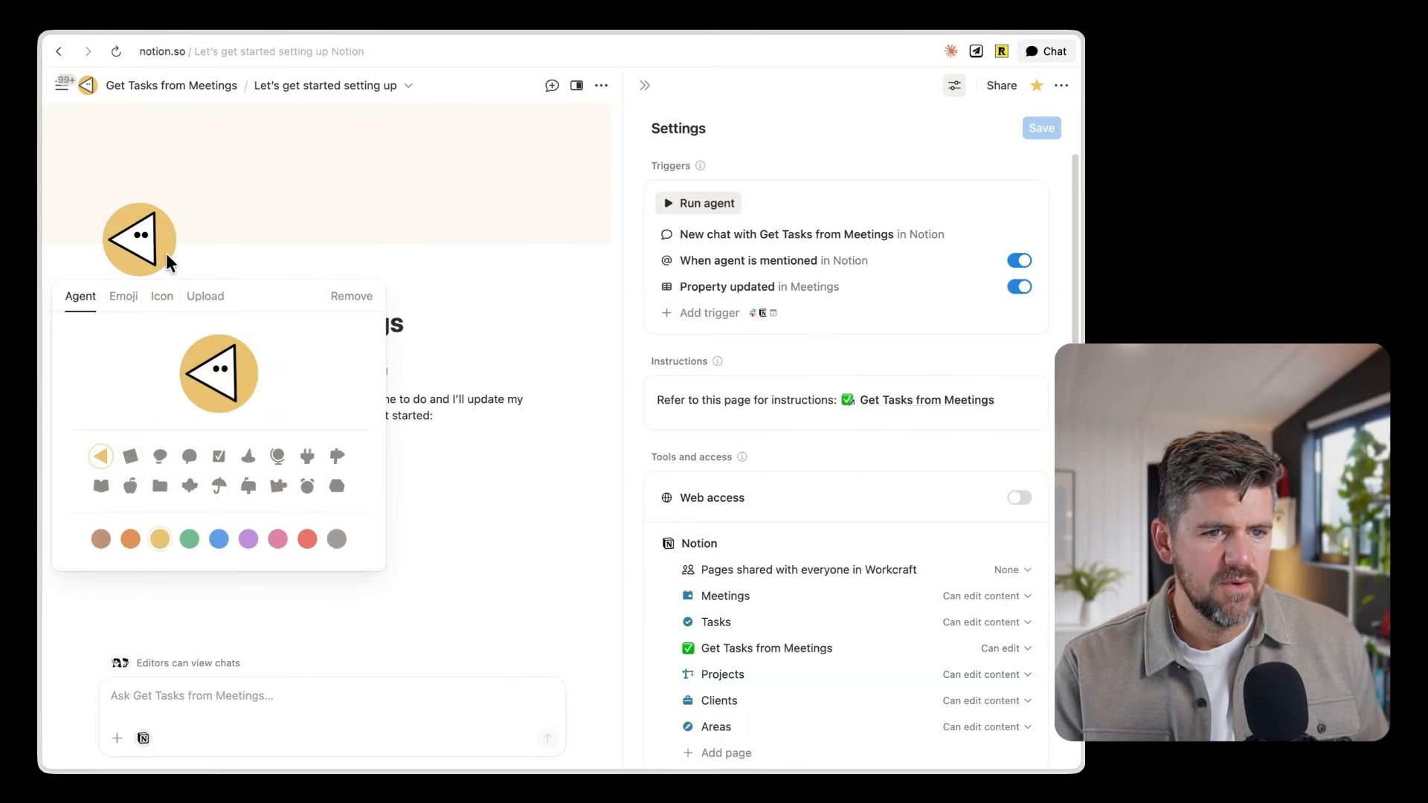
click(278, 485)
click(277, 538)
click(442, 571)
Check off the Status of the Prism x Workcraft | Notion Kickoff meeting to trigger the agent.
mouse_move(44, 312)
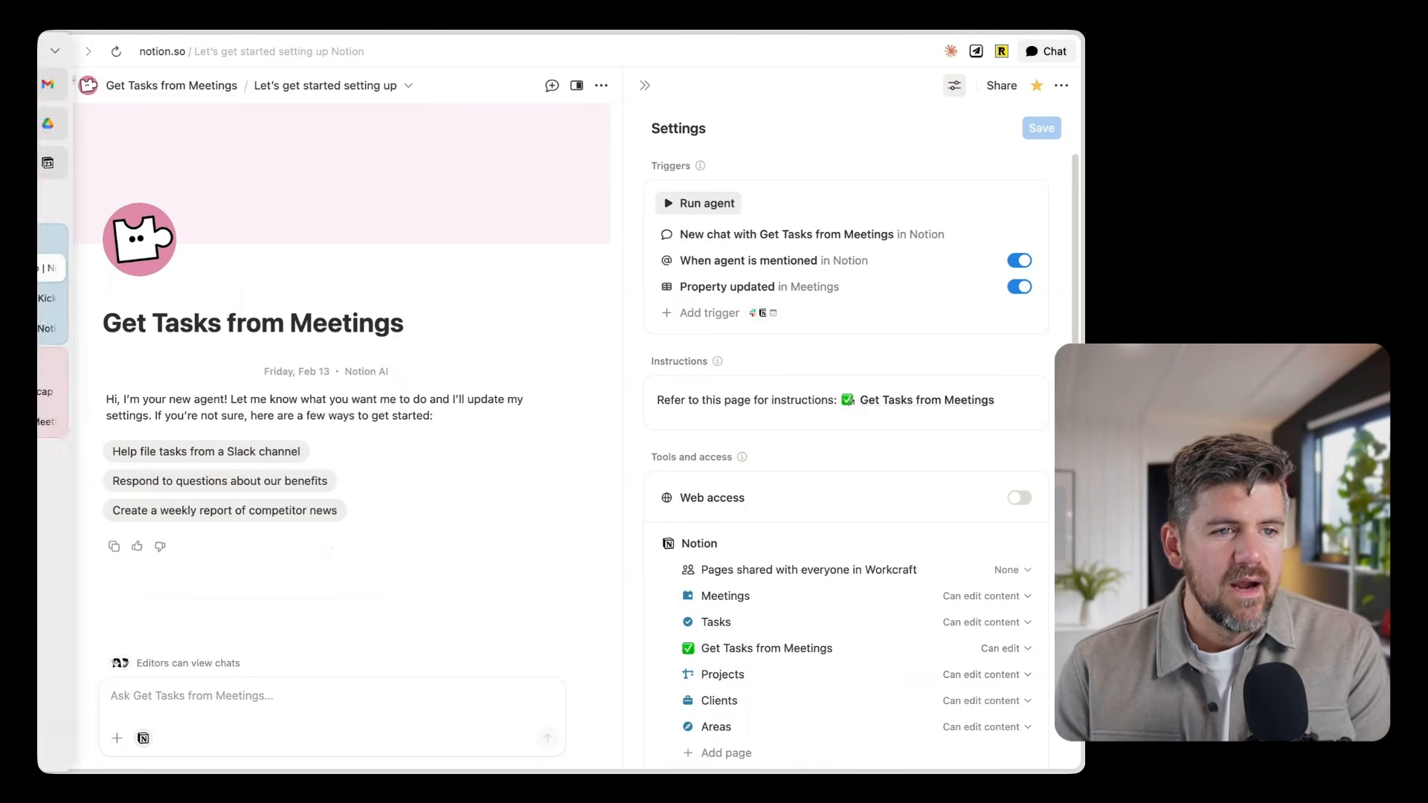
click(100, 302)
scroll(653, 436, up, 15)
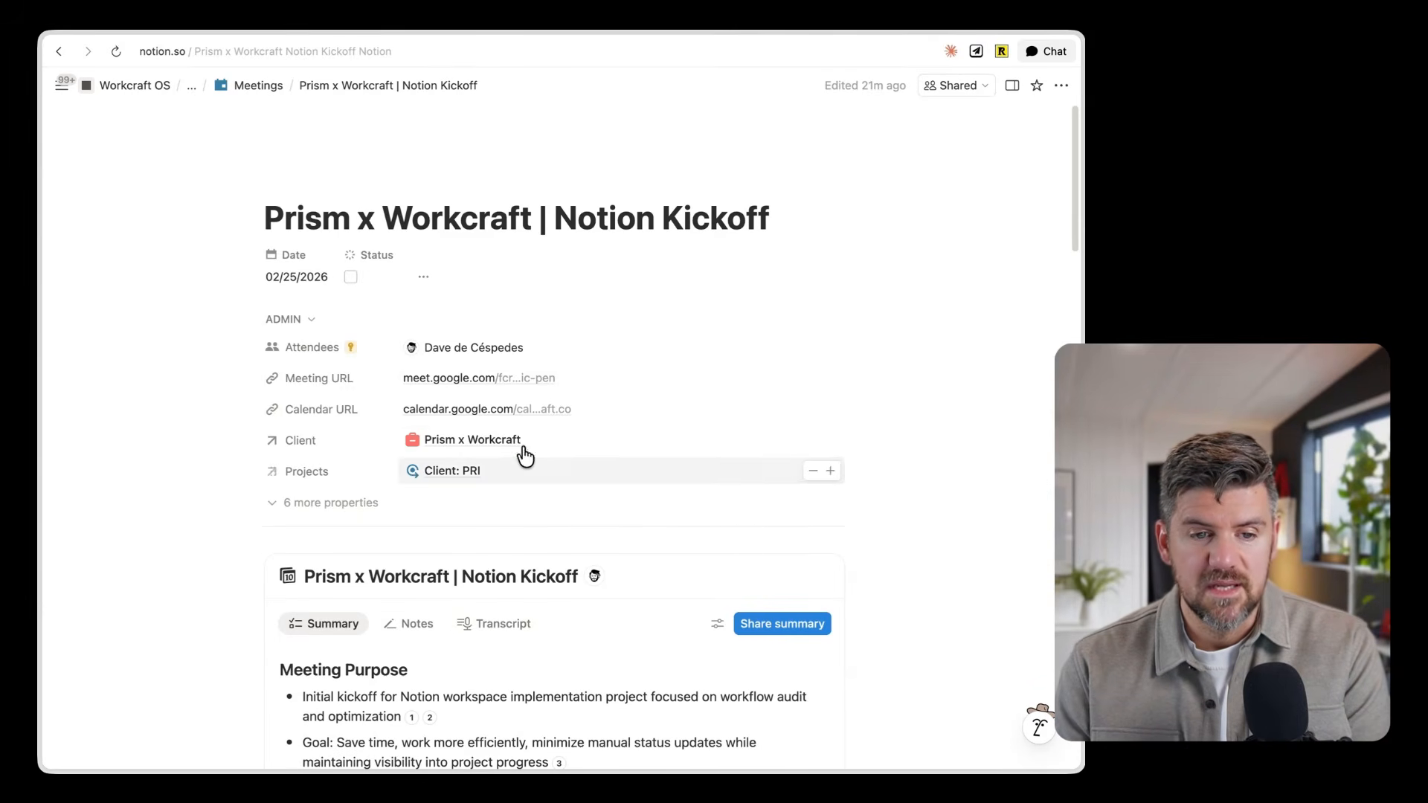
click(350, 281)
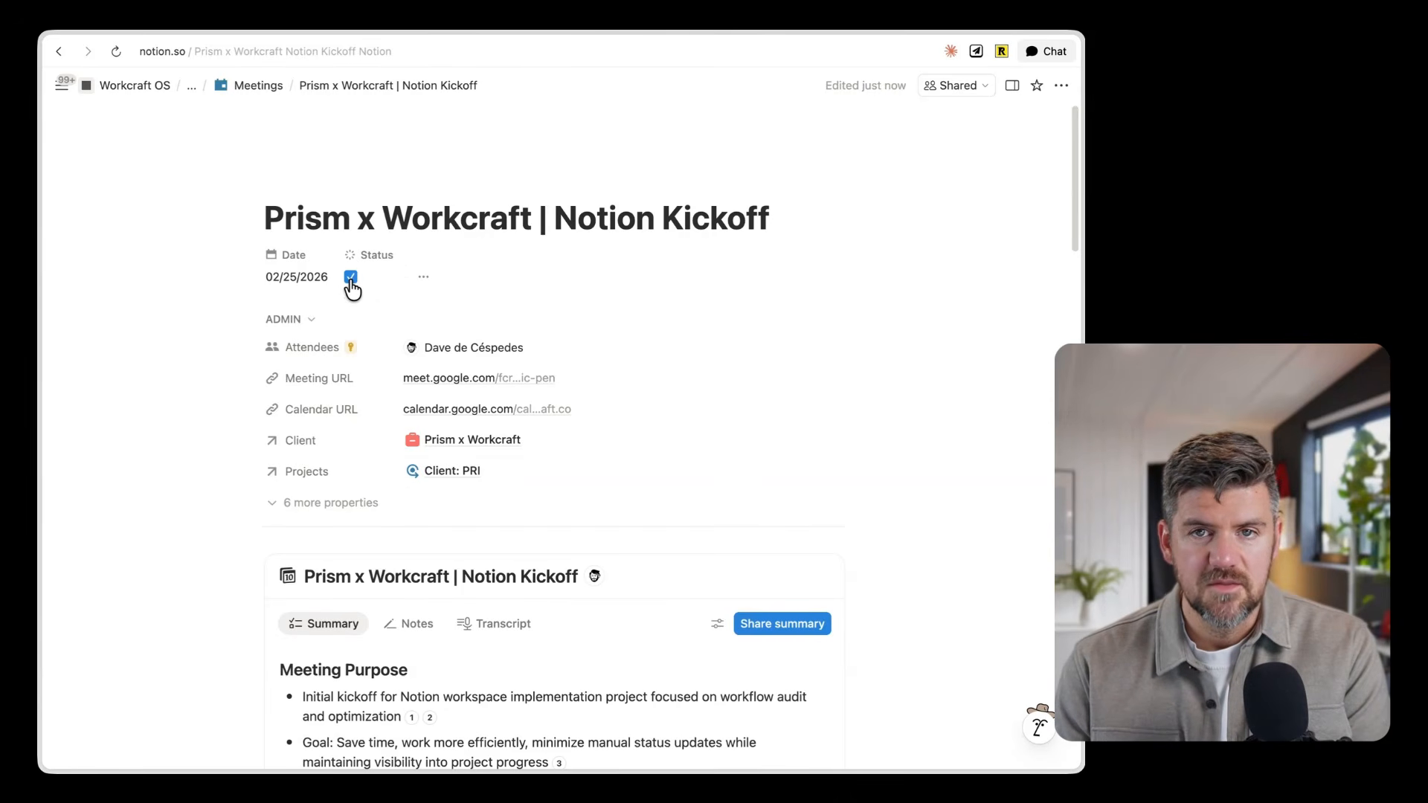
Open the agent's latest Meetings-triggered run from its recent activity and review its reasoning and task summary.
mouse_move(44, 234)
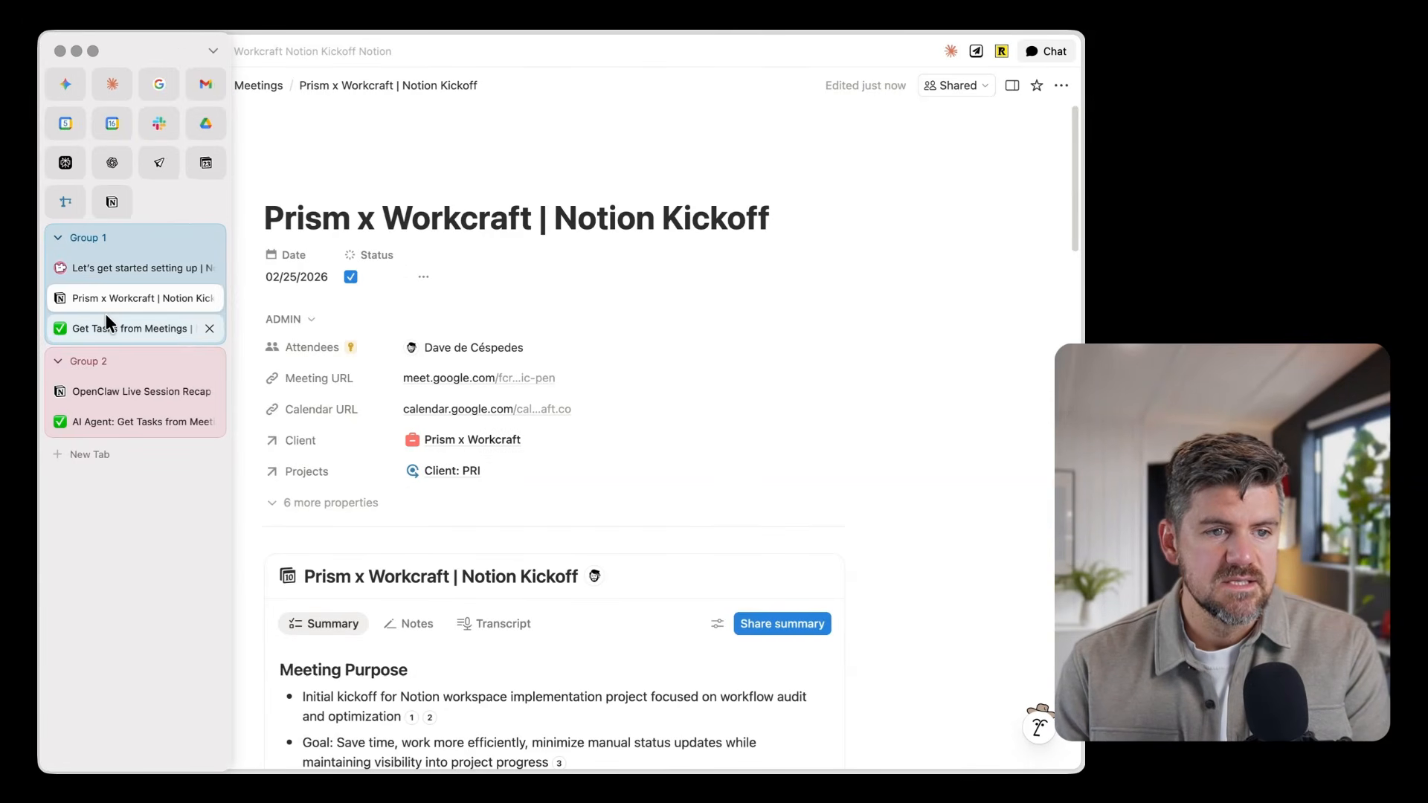
click(132, 267)
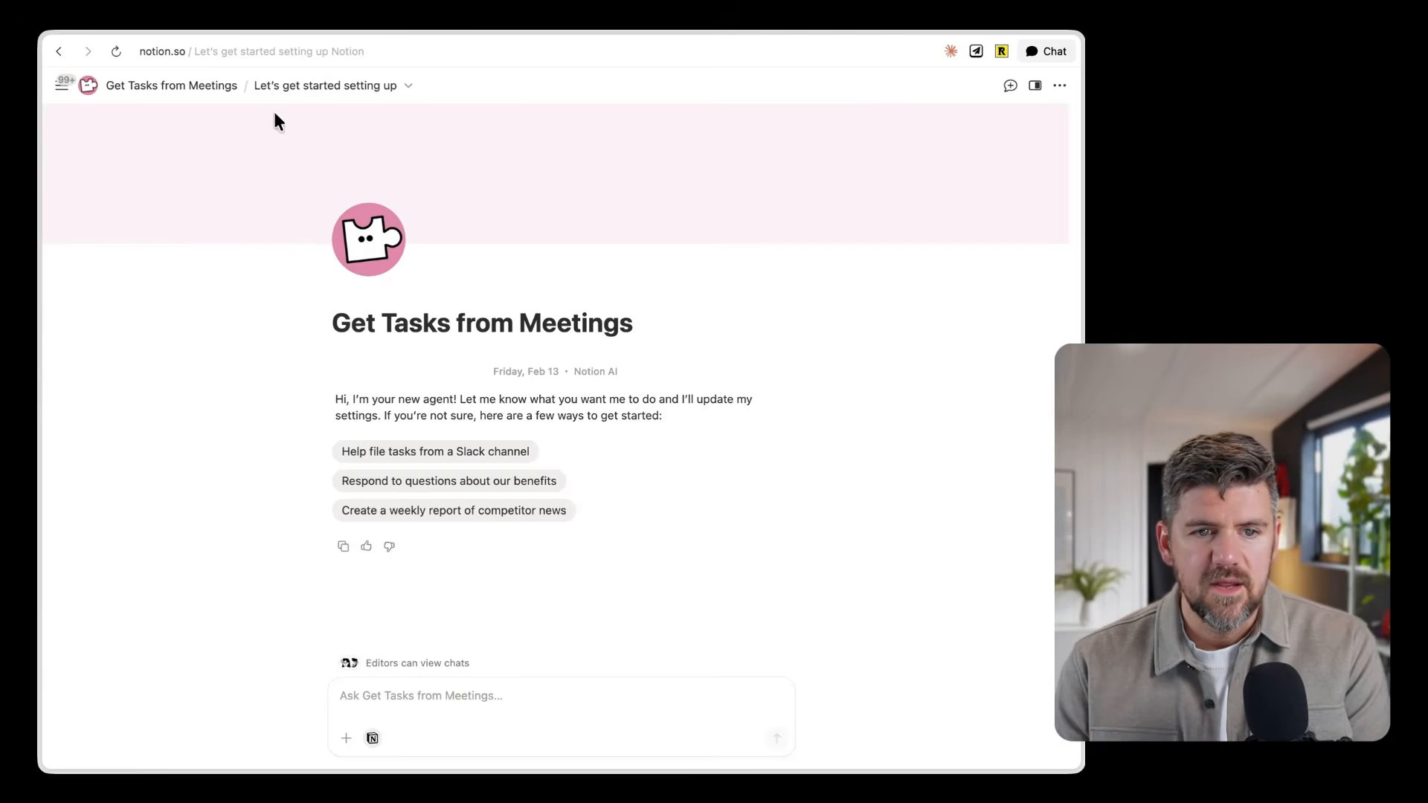
click(185, 99)
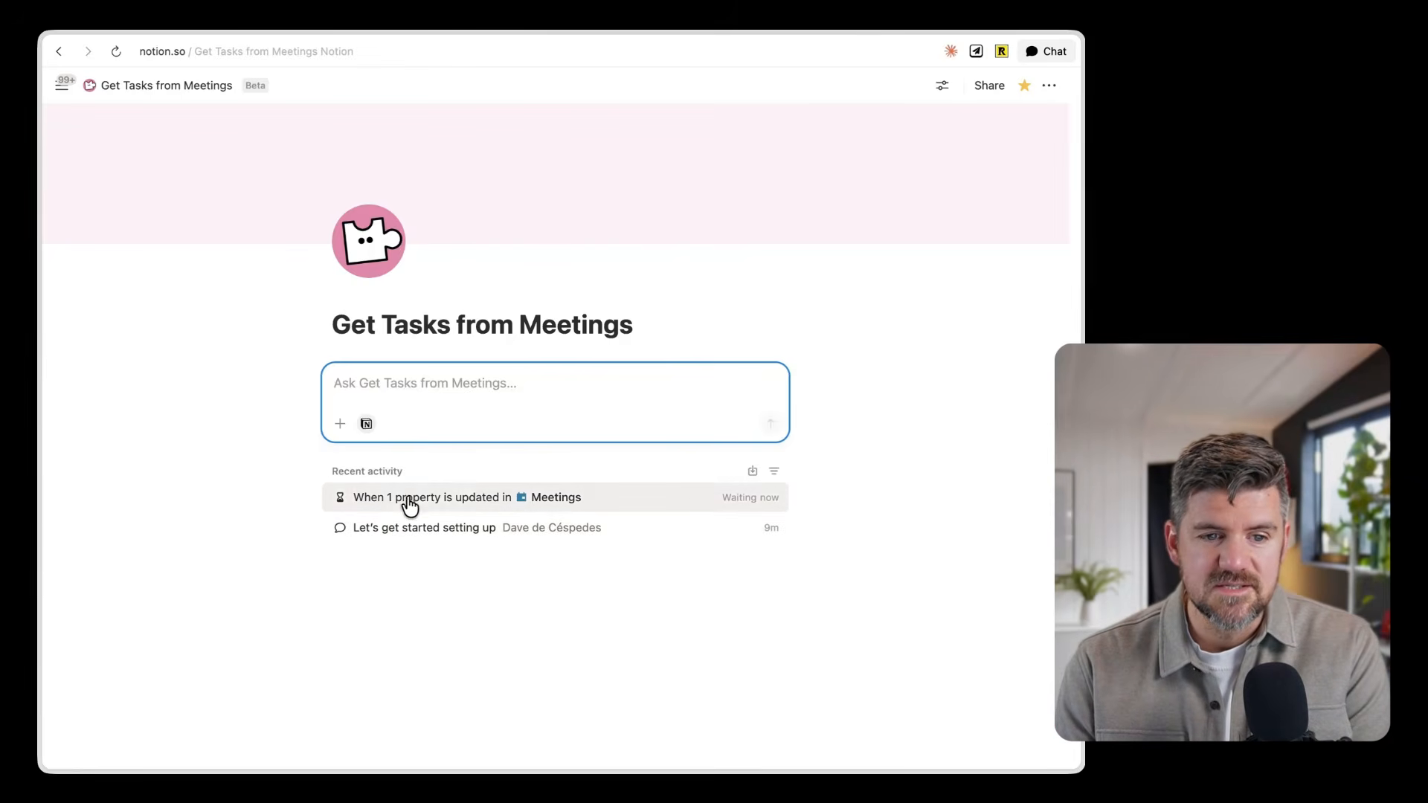
click(455, 502)
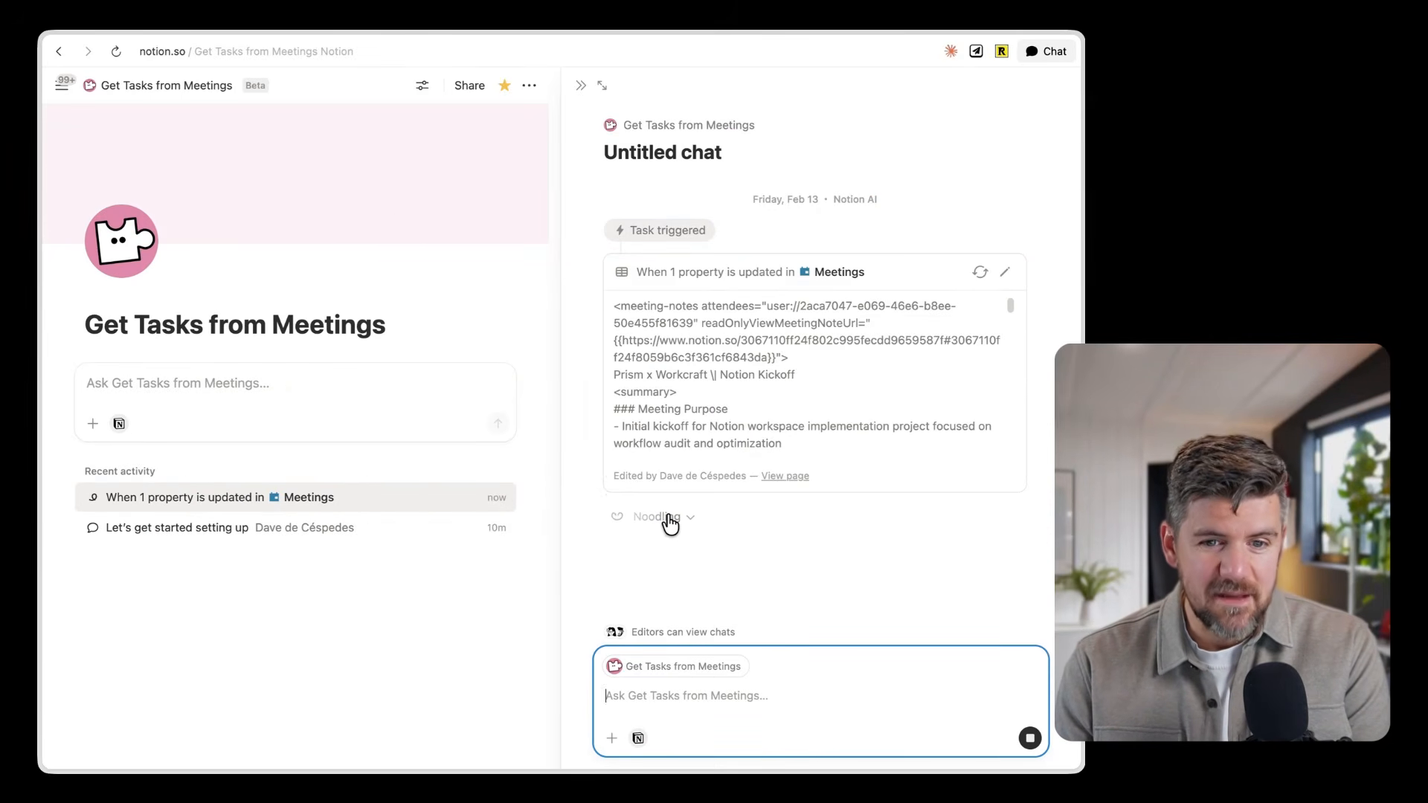
click(669, 519)
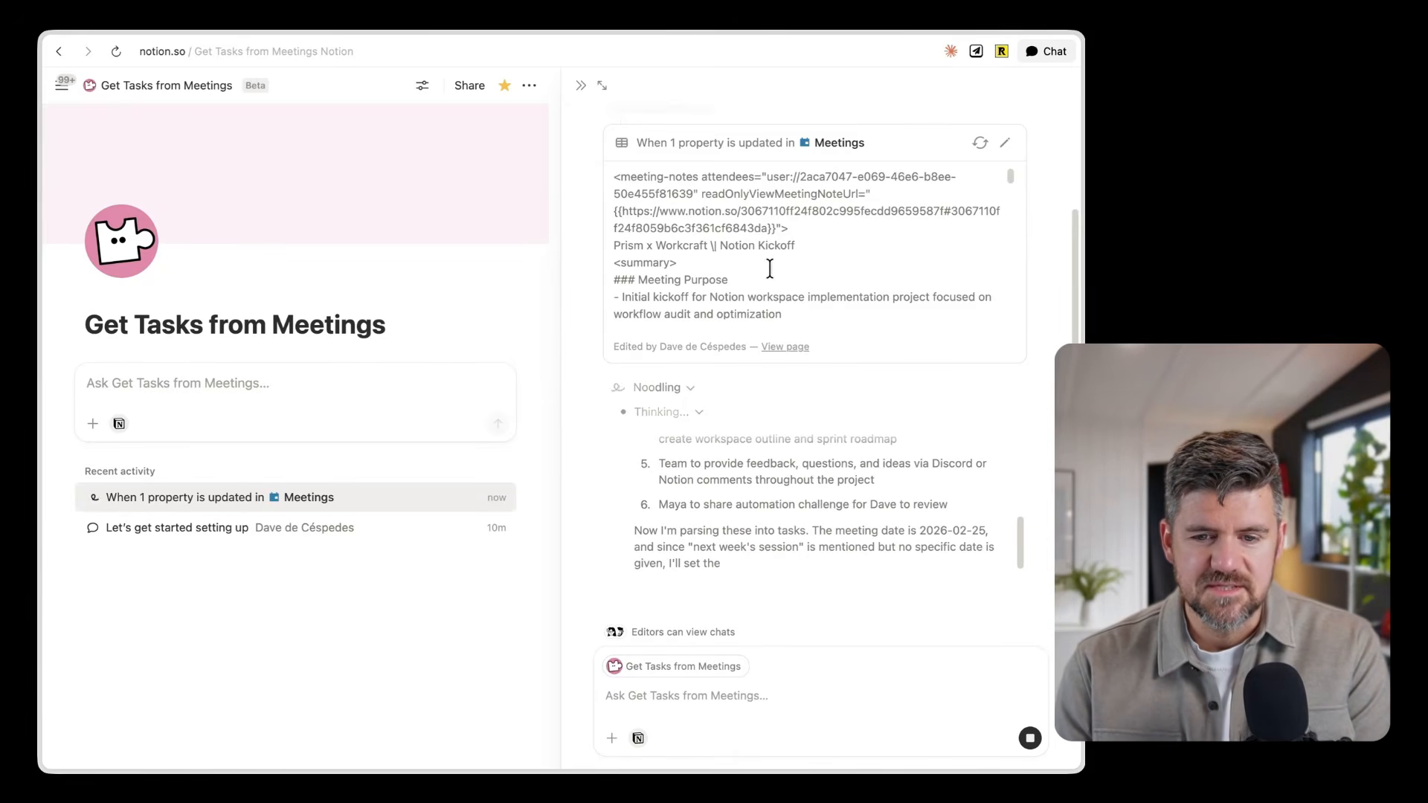
scroll(705, 485, down, 5)
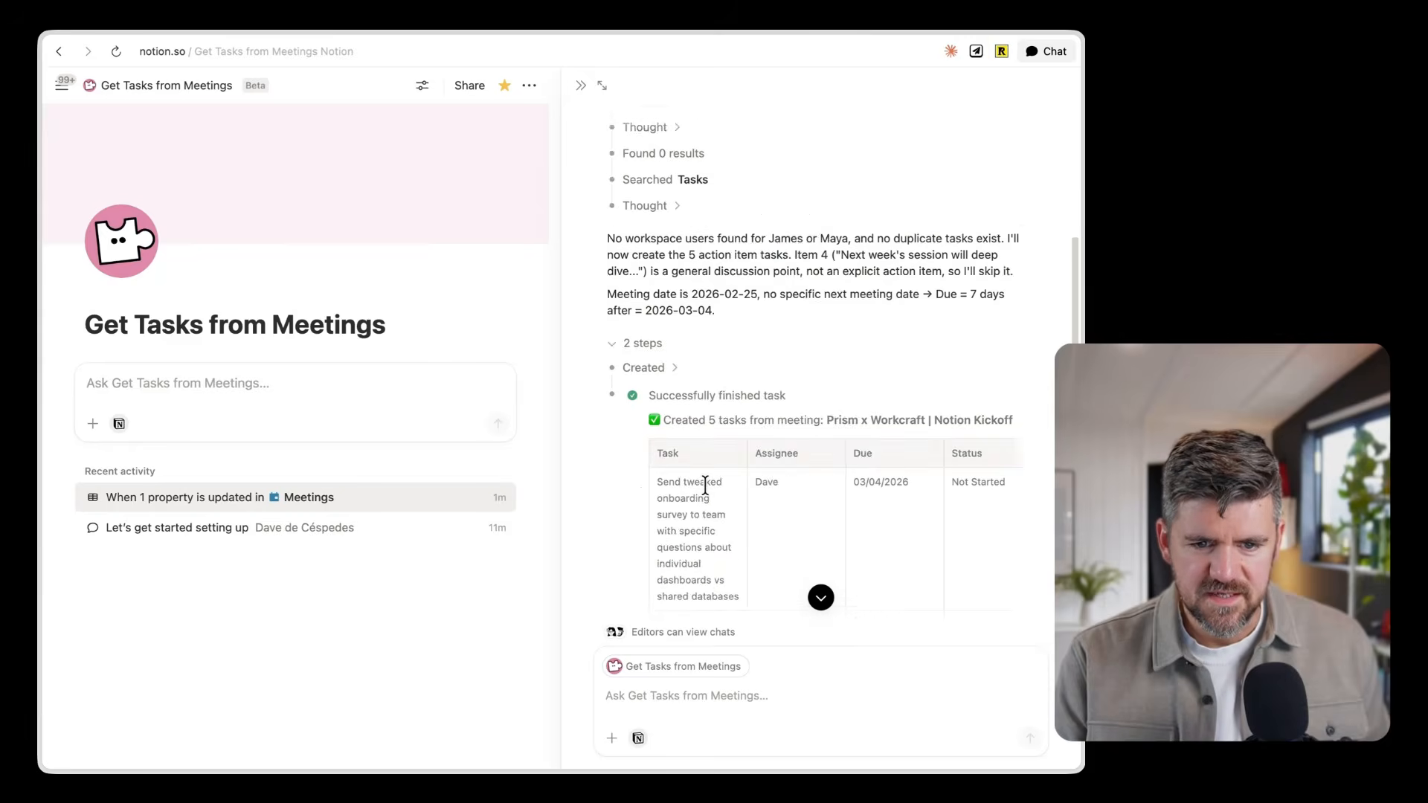
scroll(718, 330, down, 8)
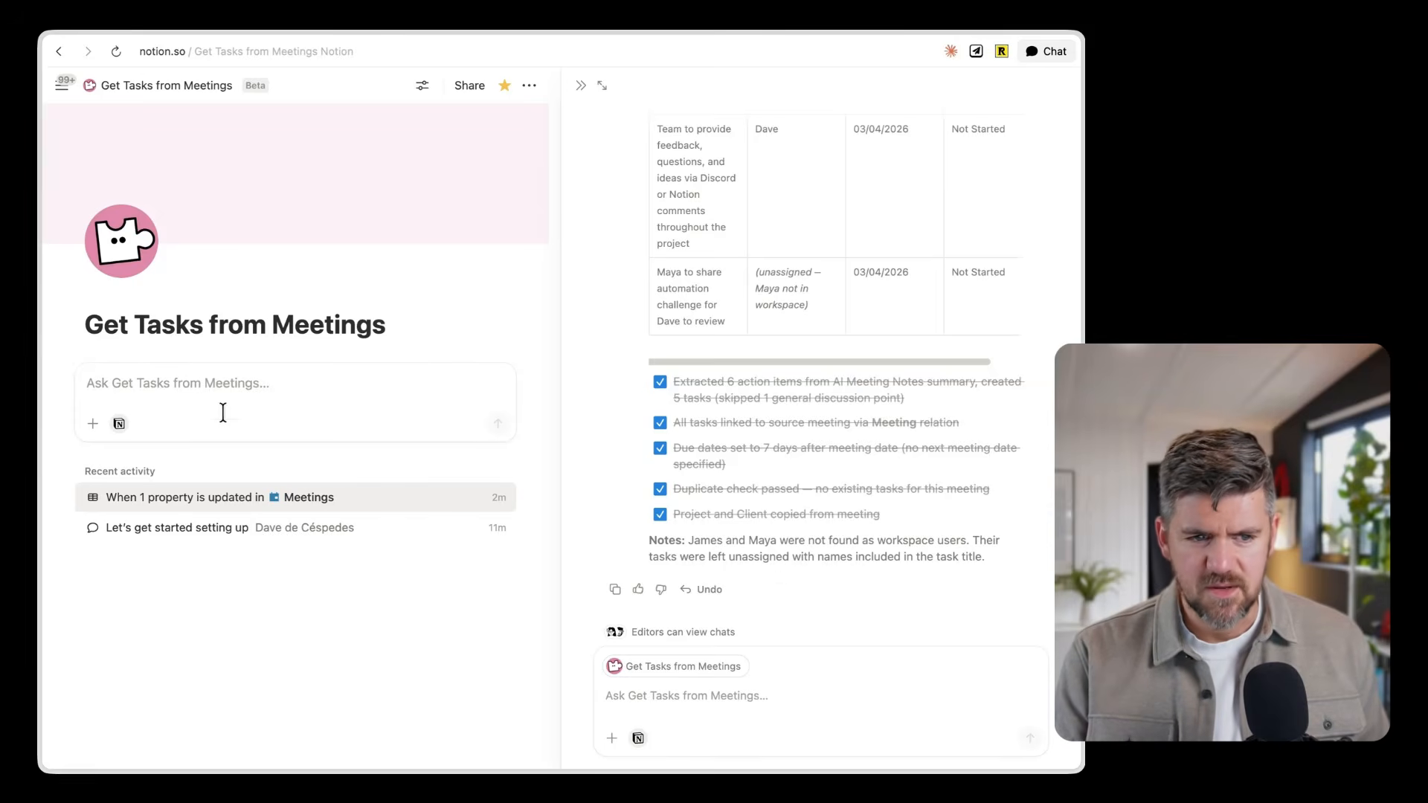
Review the Tasks table on the Prism x Workcraft | Notion Kickoff page, checking the created tasks and their due dates.
mouse_move(107, 388)
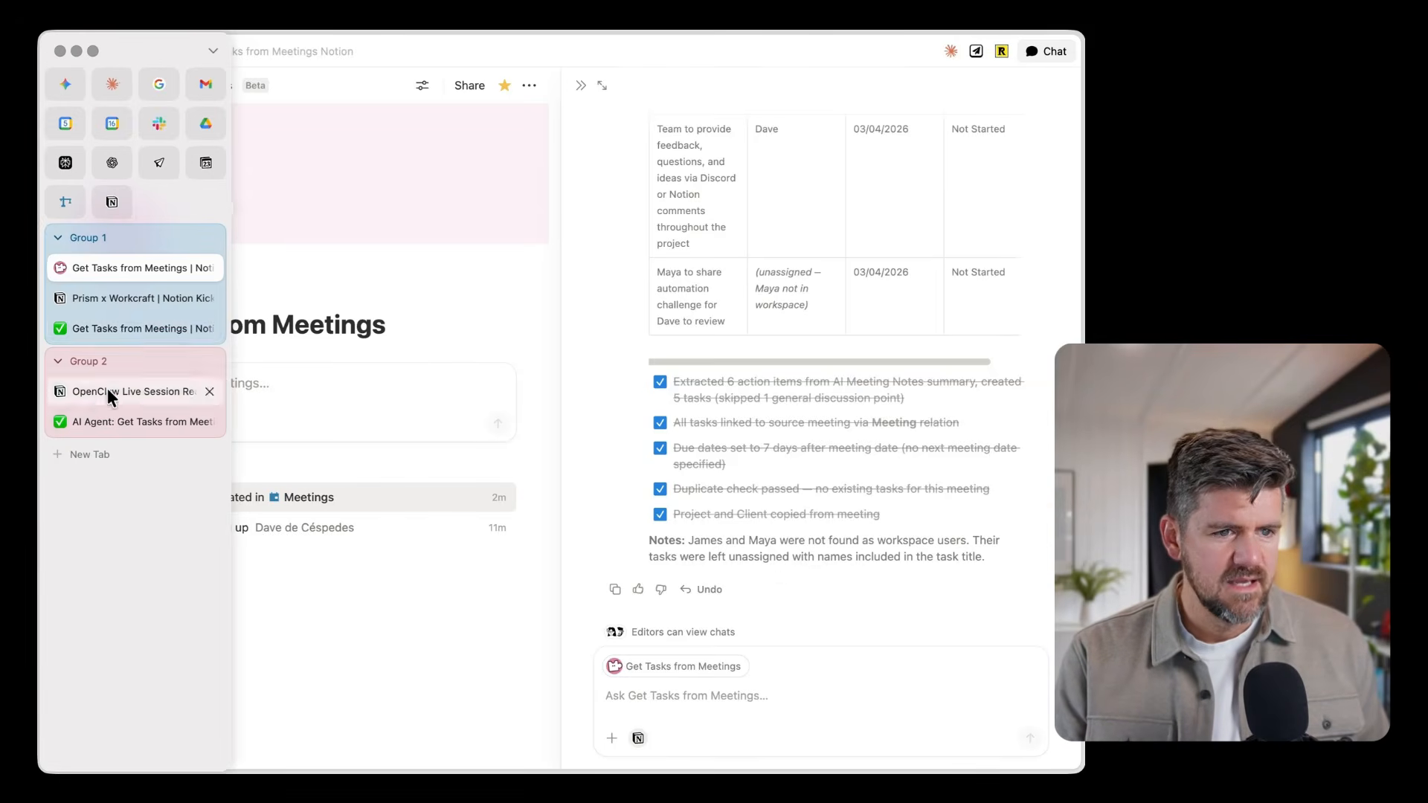
click(122, 299)
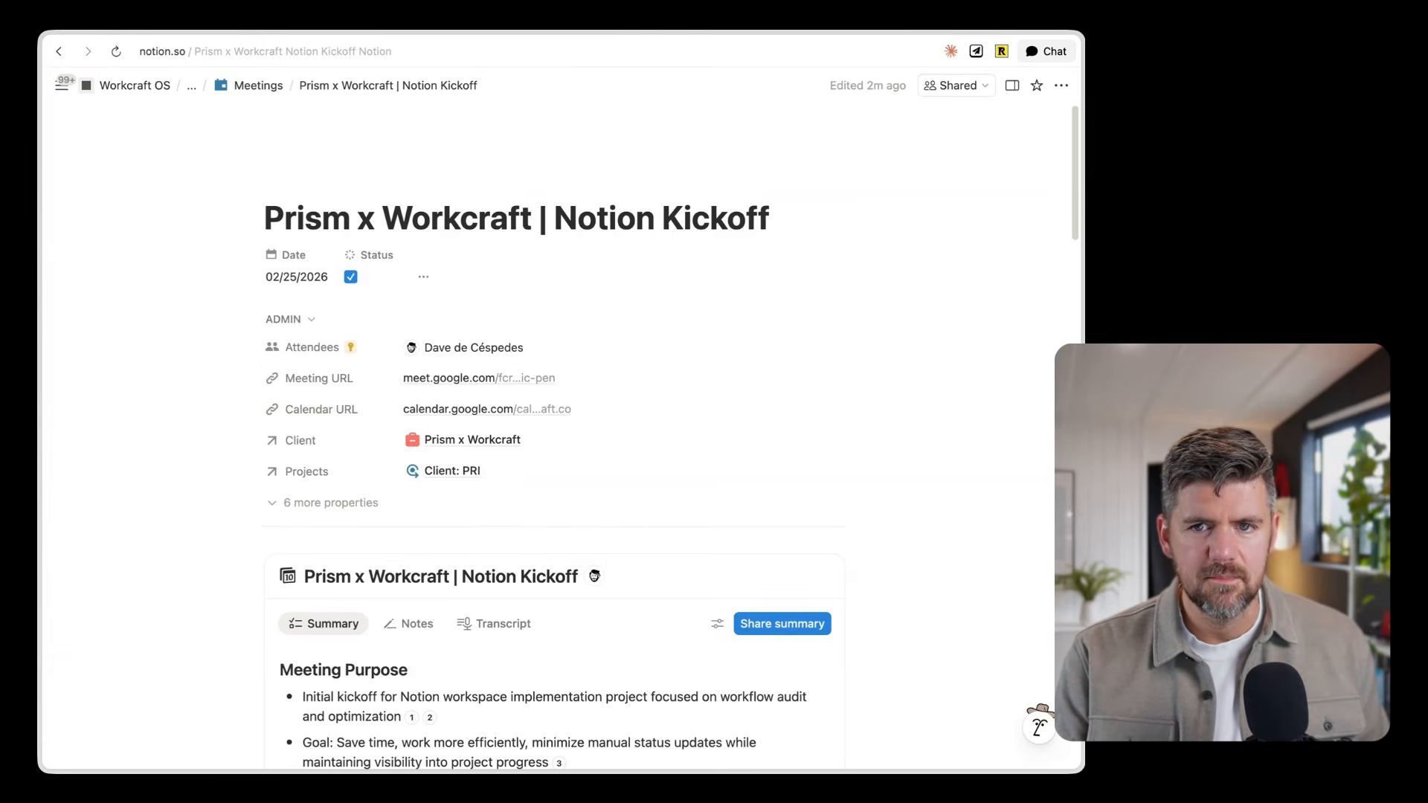
drag(1075, 172, 1070, 659)
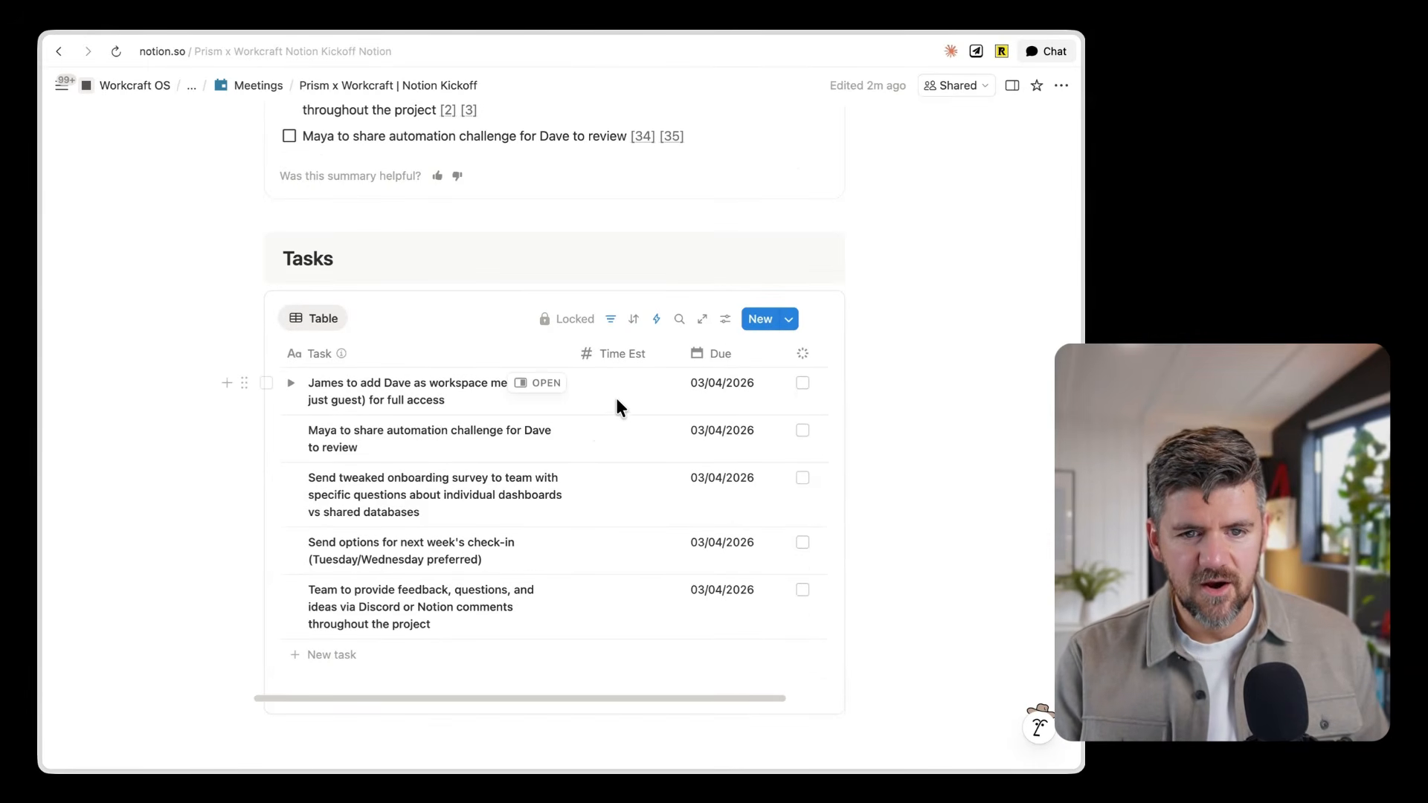
scroll(619, 422, right, 2)
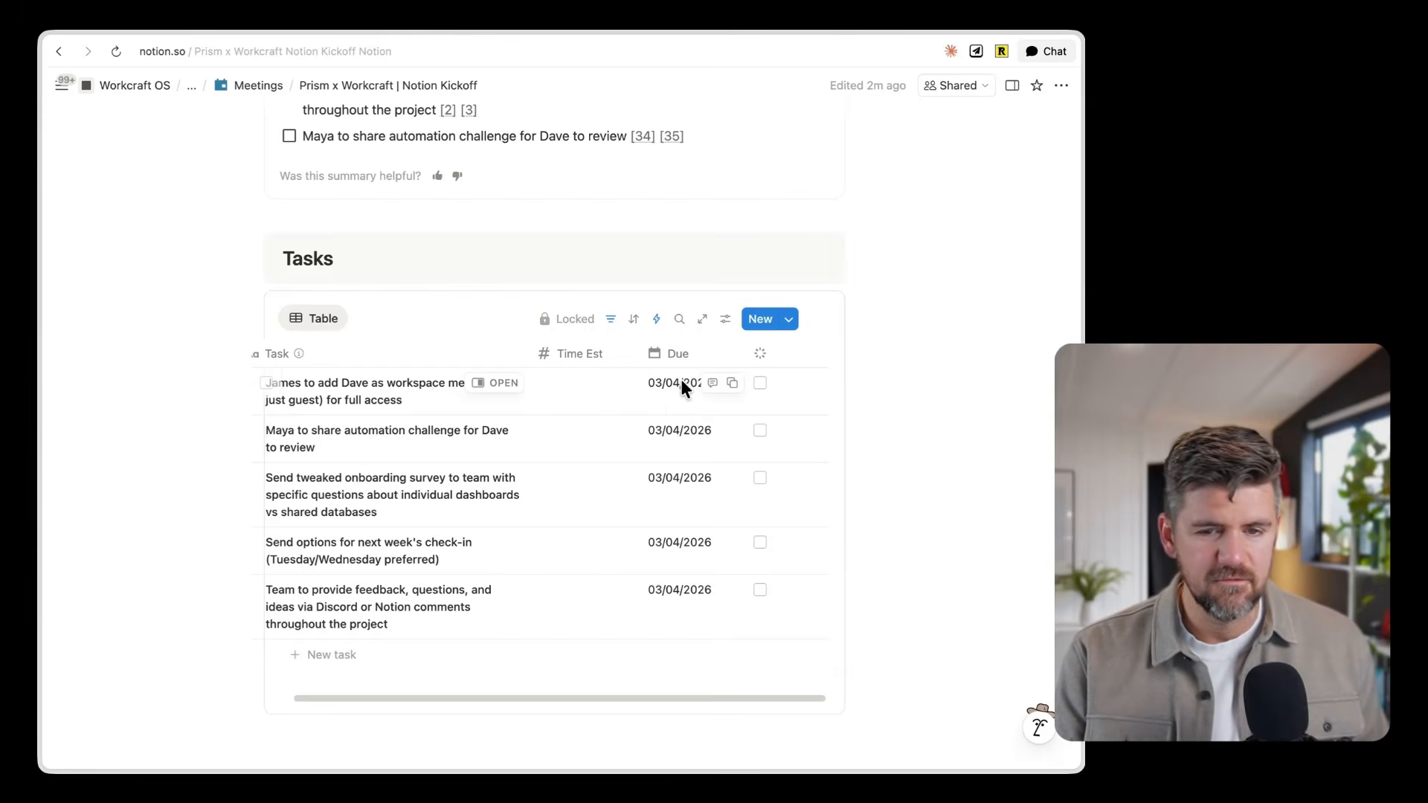
scroll(680, 438, up, 15)
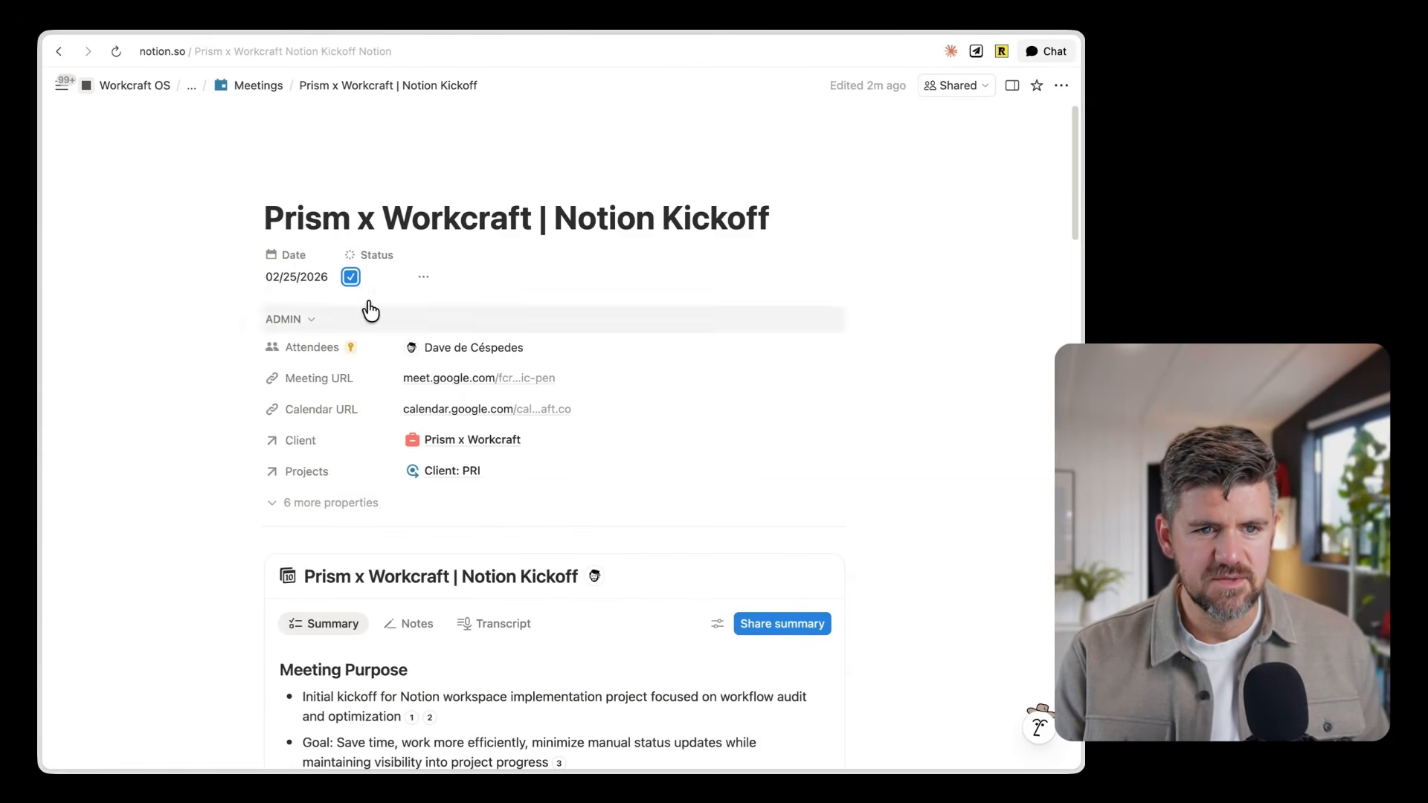
Check the kickoff meeting's date on the calendar and compare it with the due dates in the Tasks table.
click(286, 281)
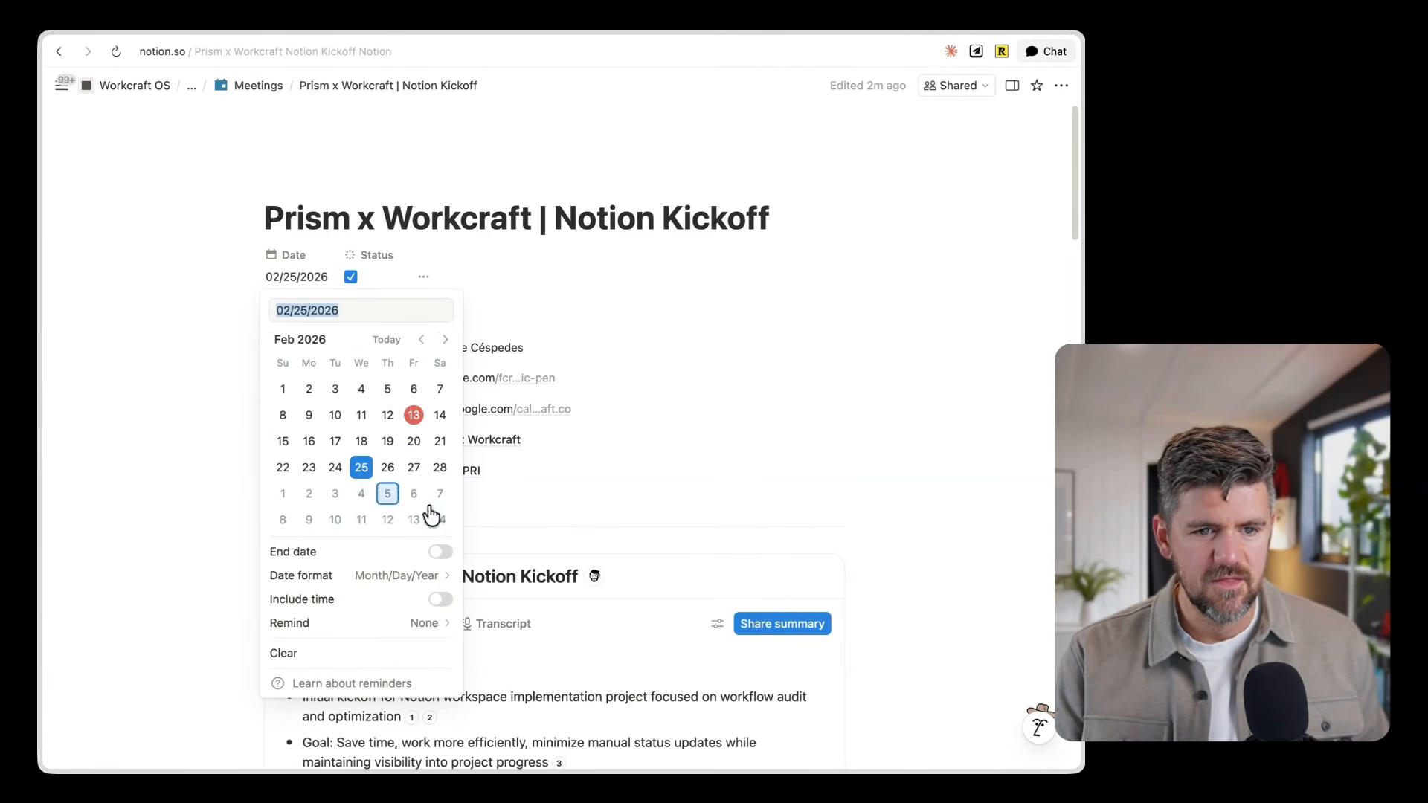
click(944, 587)
scroll(911, 623, down, 15)
scroll(911, 623, down, 10)
scroll(911, 622, up, 3)
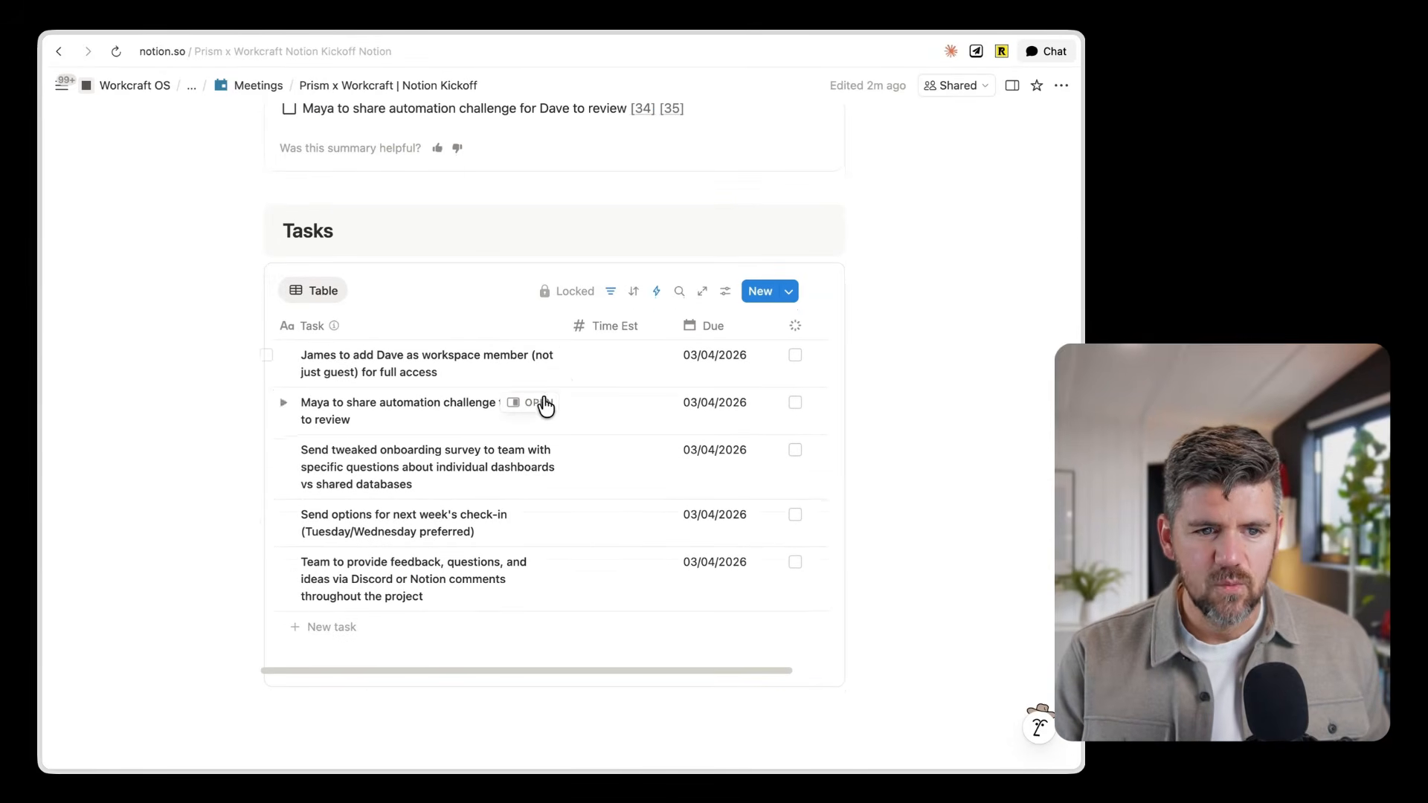
Open the "Send options for next week's check-in (Tuesday/Wednesday preferred)" task and review its assignee, project, client and meeting properties.
click(537, 519)
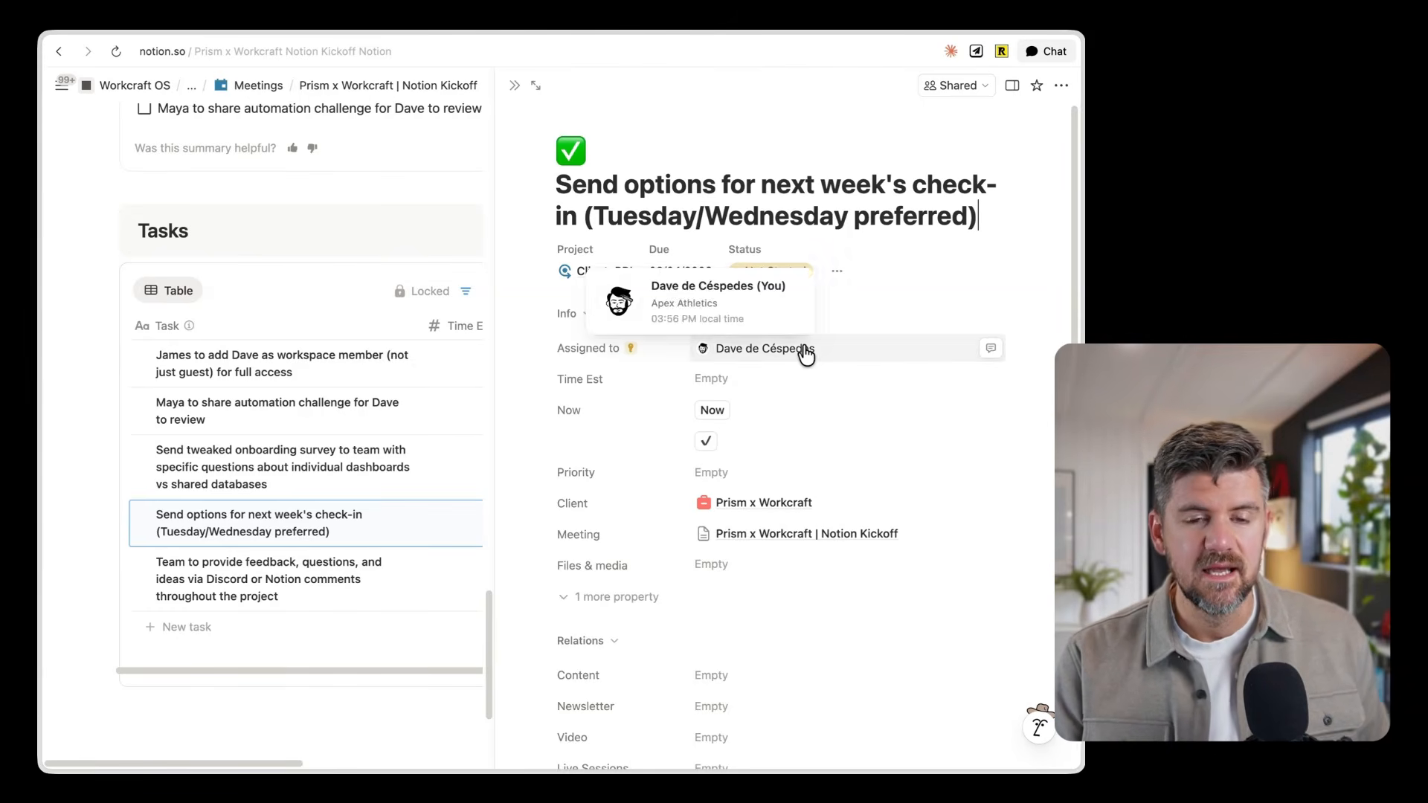
key(Escape)
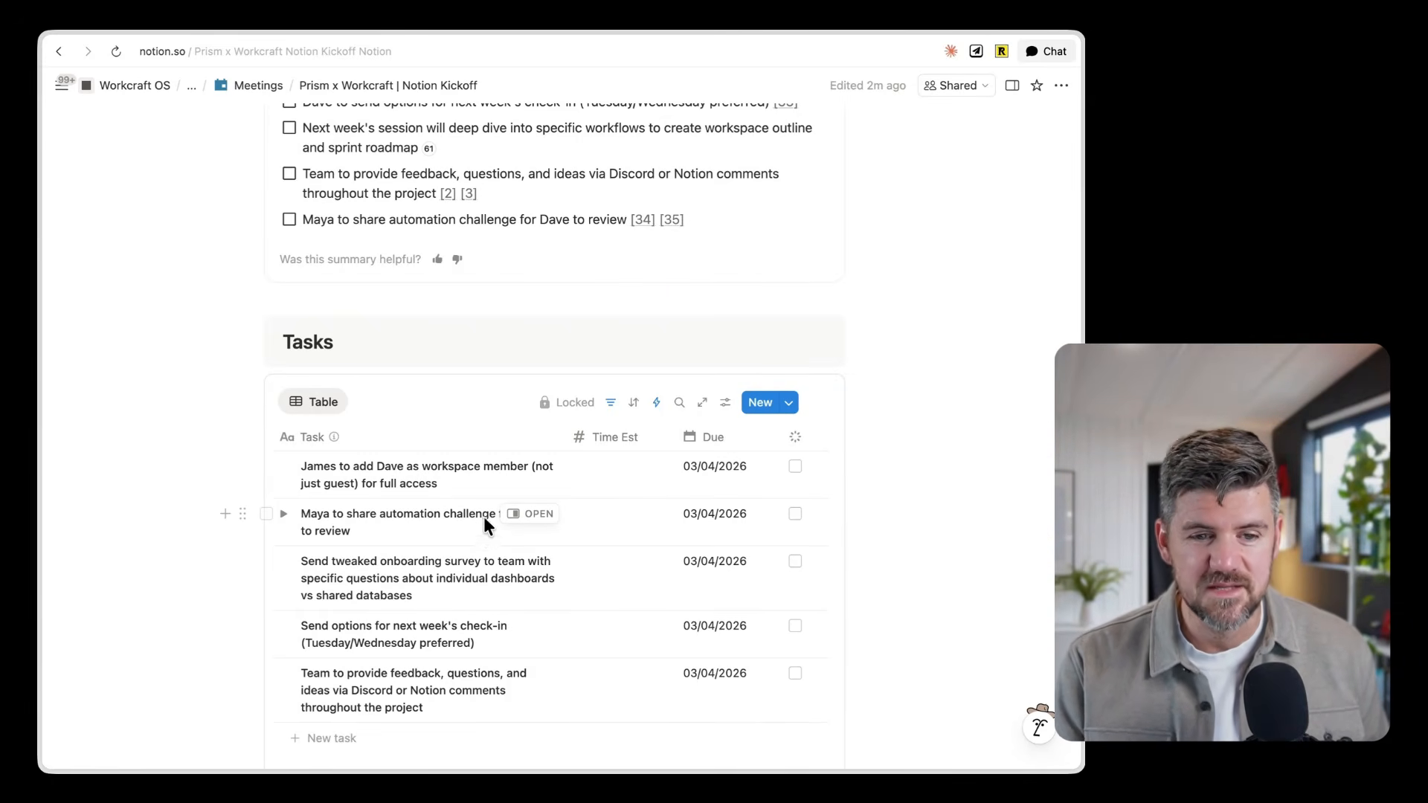
scroll(491, 520, down, 1)
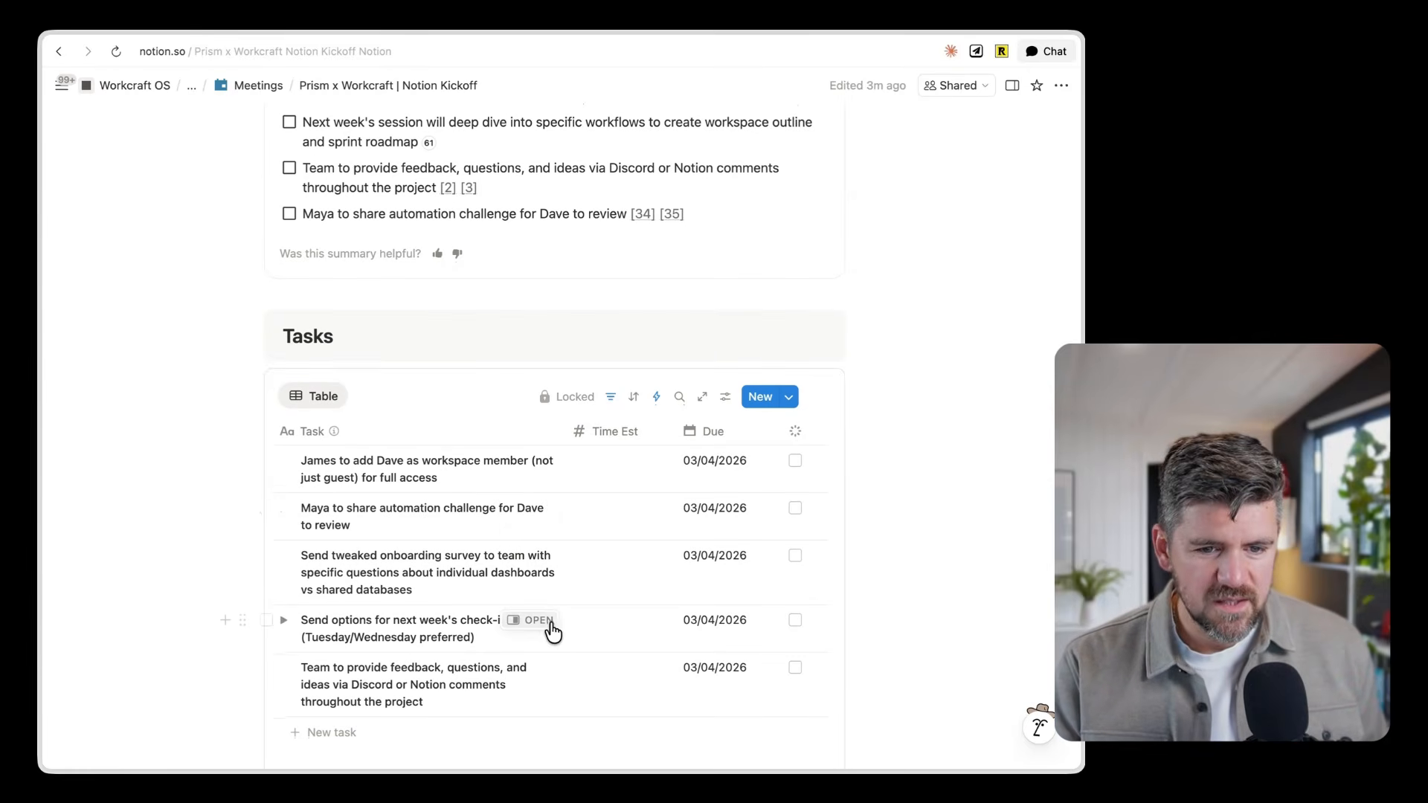
click(552, 626)
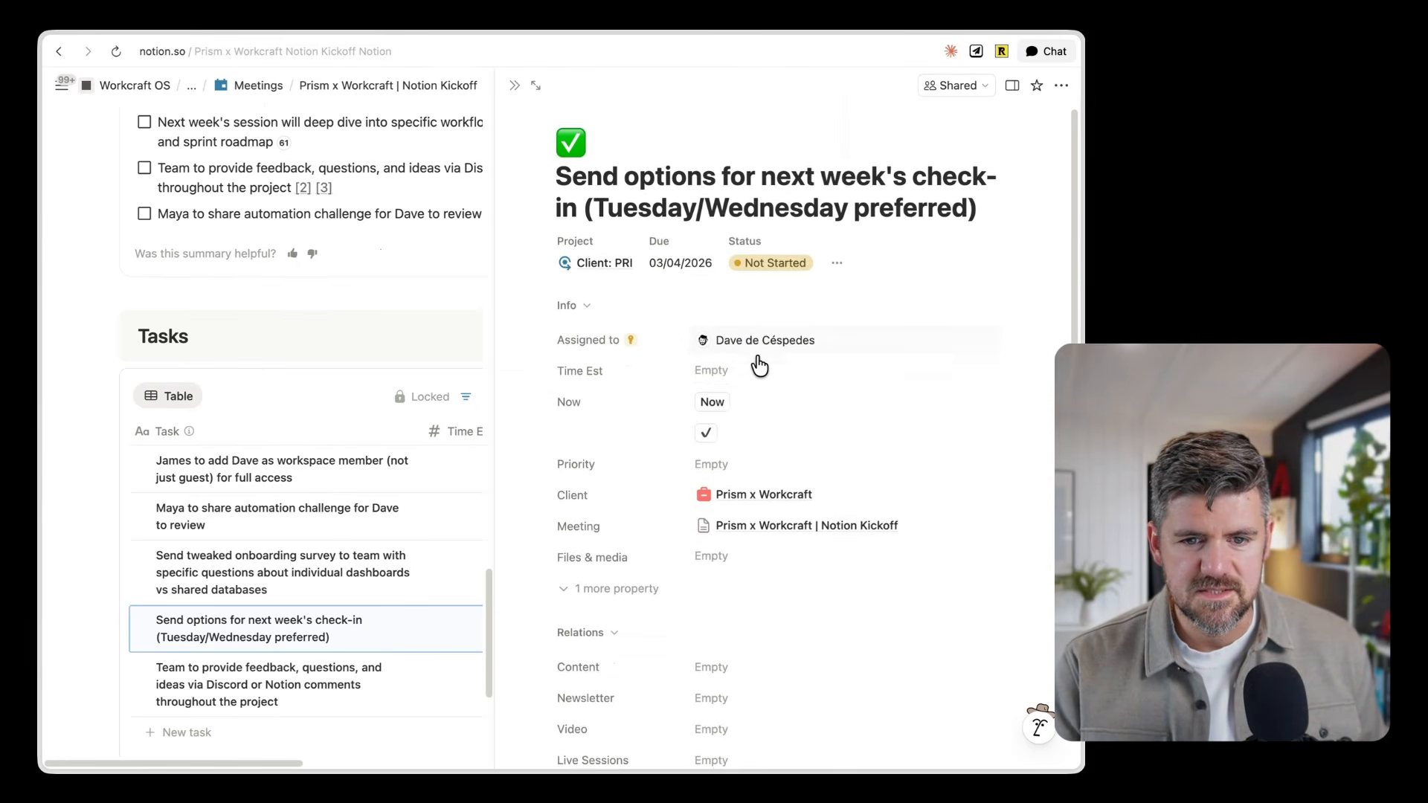
scroll(796, 439, down, 1)
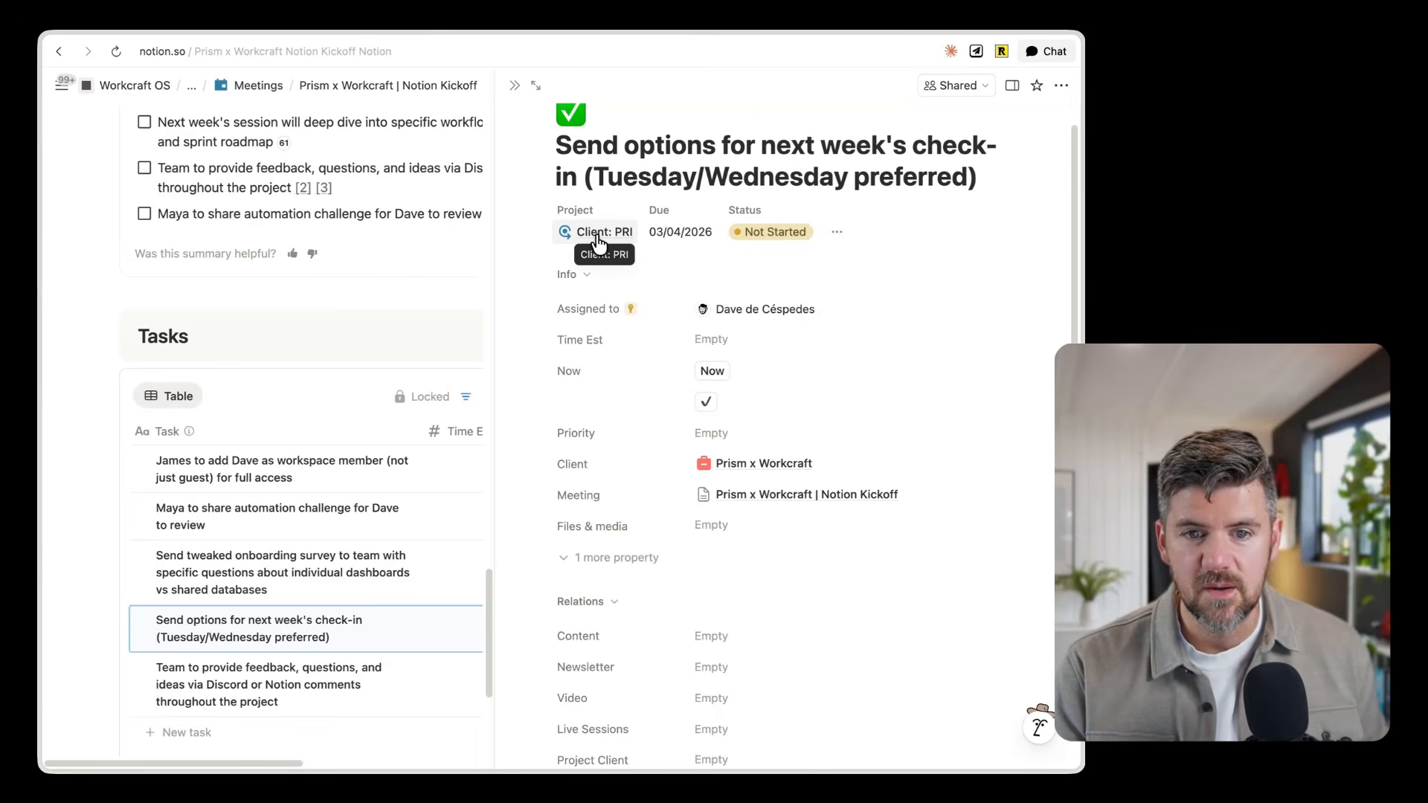
key(Escape)
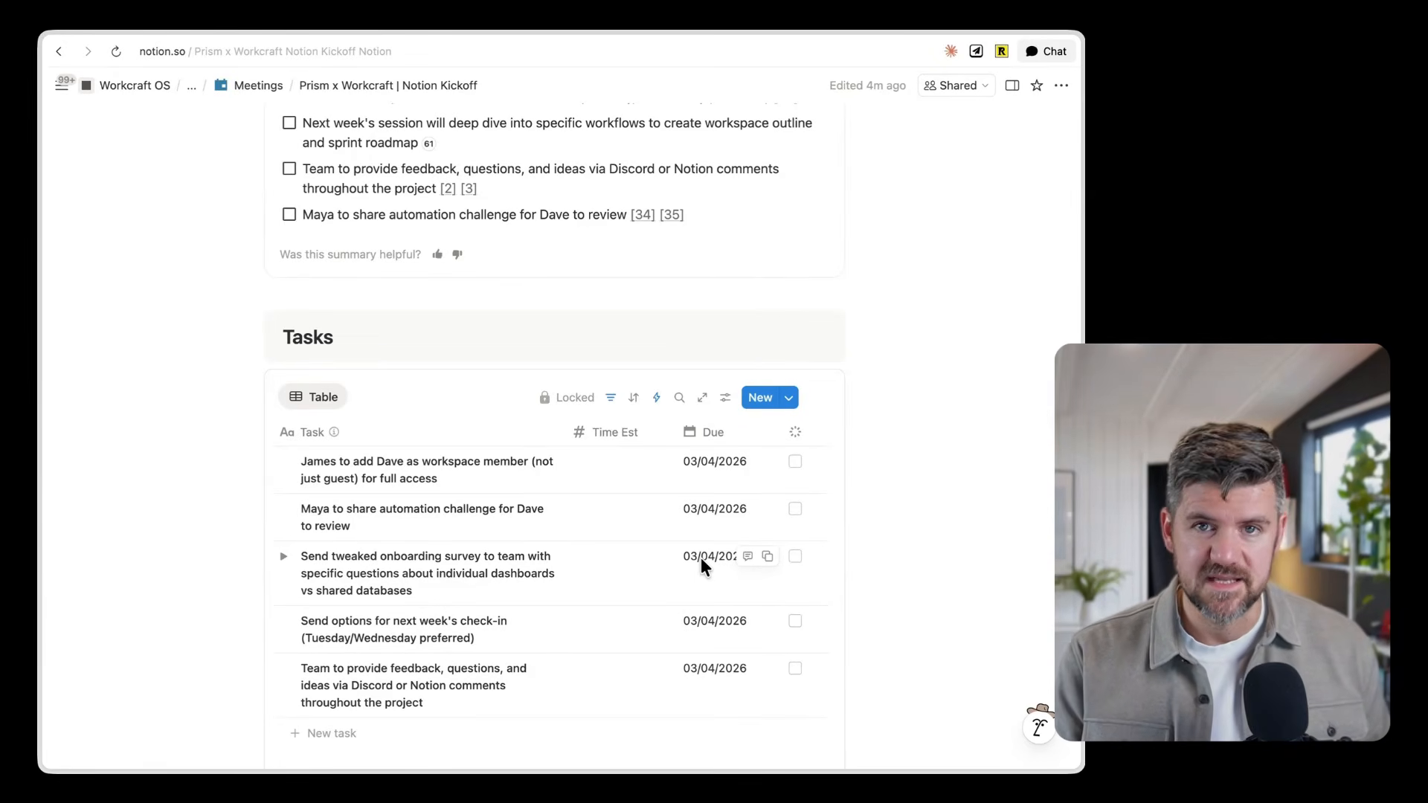
scroll(409, 335, down, 1)
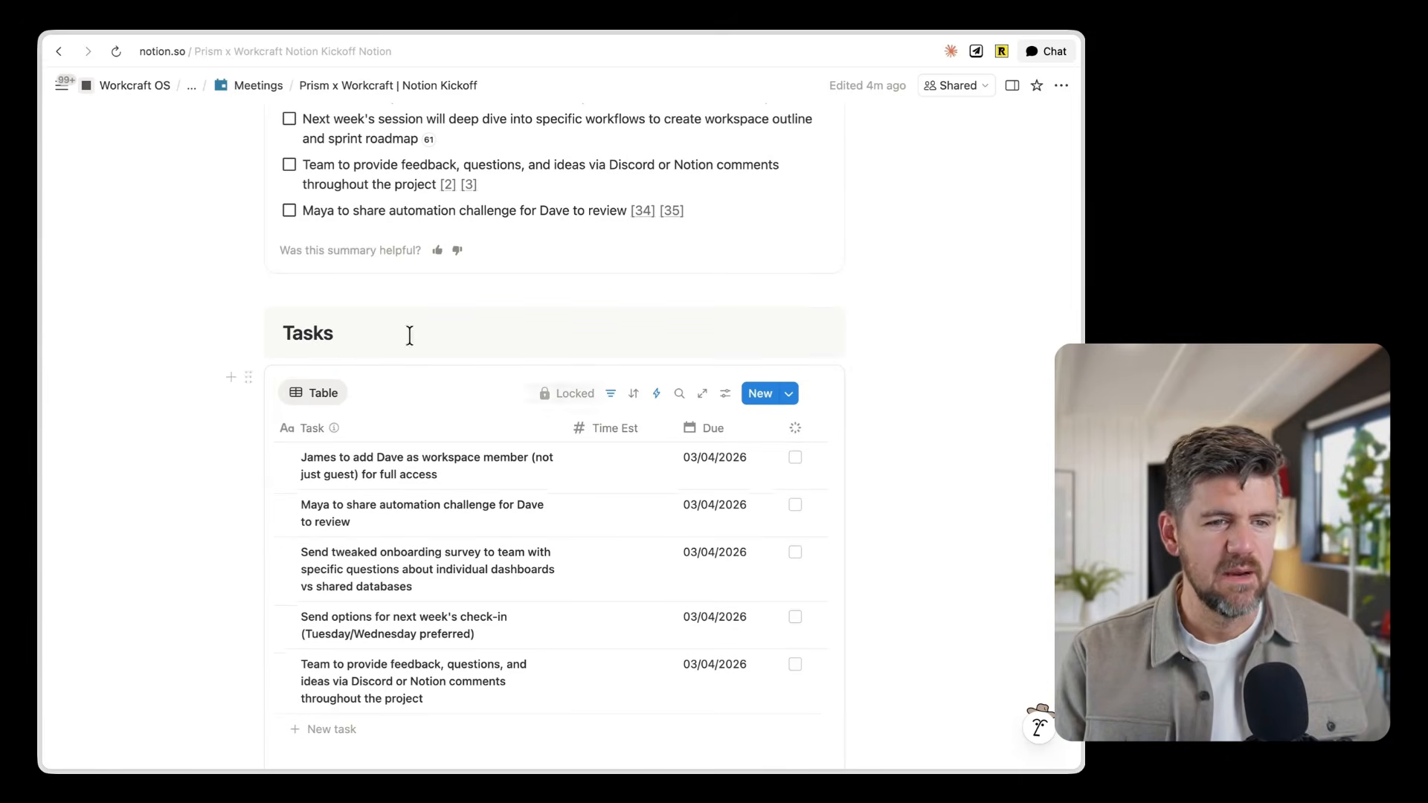
Ask the Get Tasks from Meetings agent to update the instructions page with a step to notify everybody who was an attendee in the meeting.
mouse_move(54, 192)
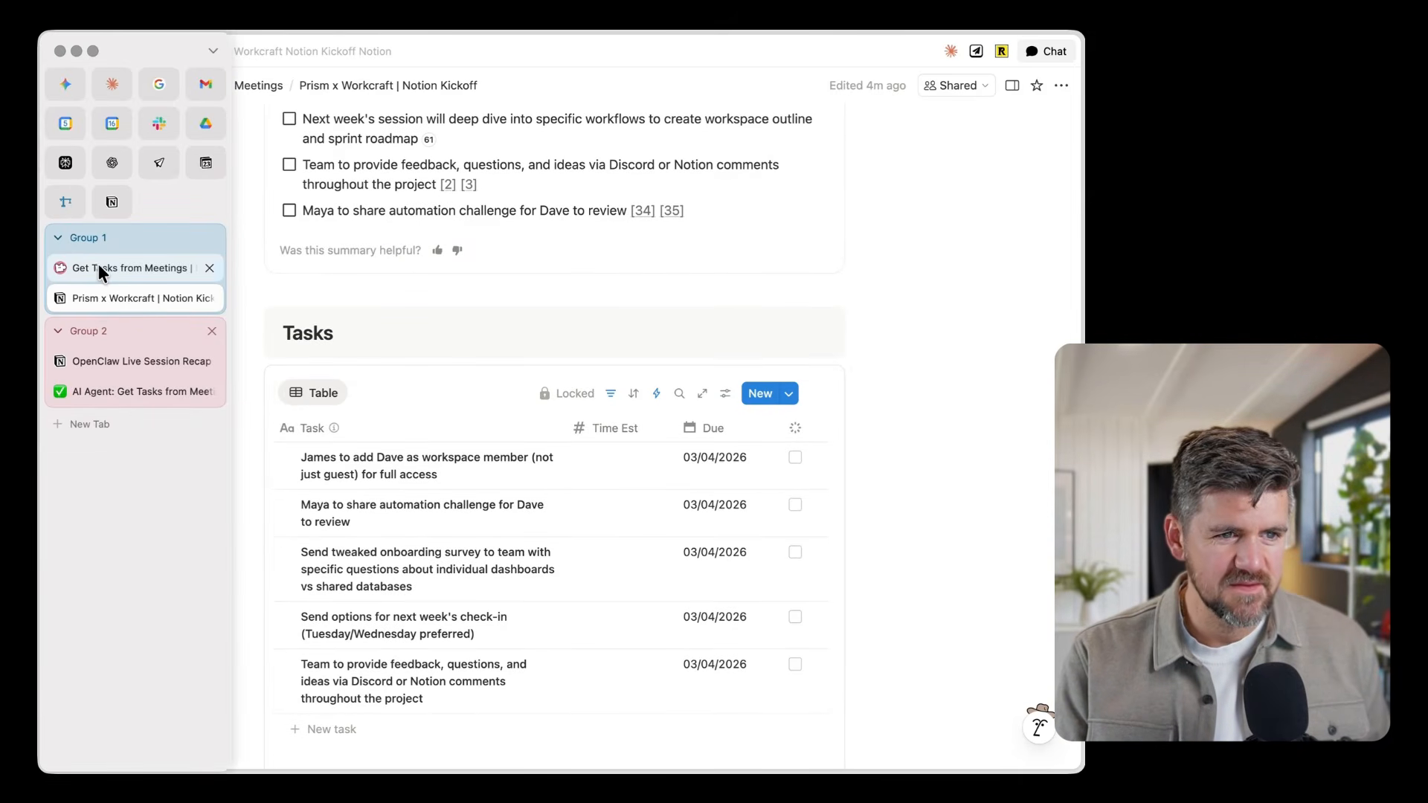
click(99, 270)
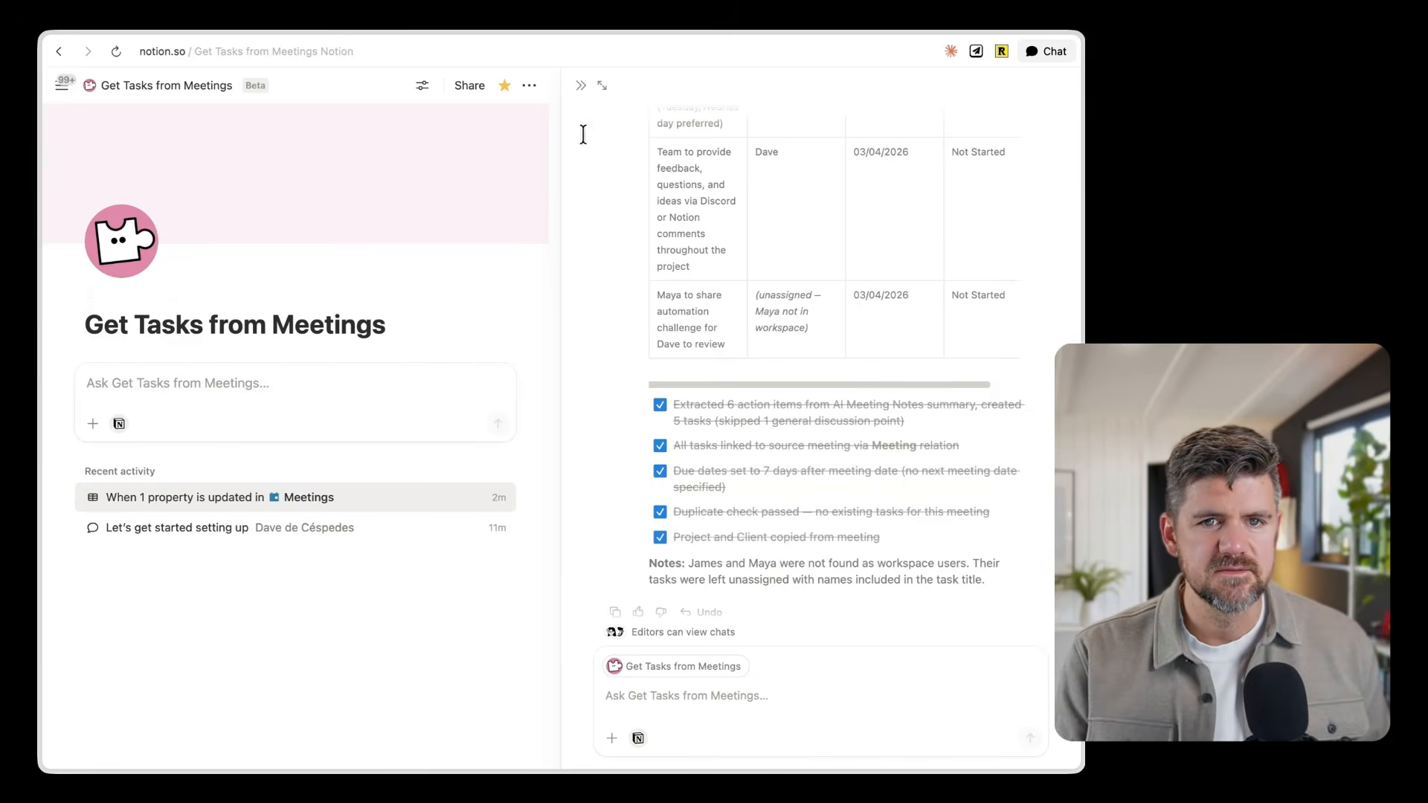
click(579, 87)
click(421, 386)
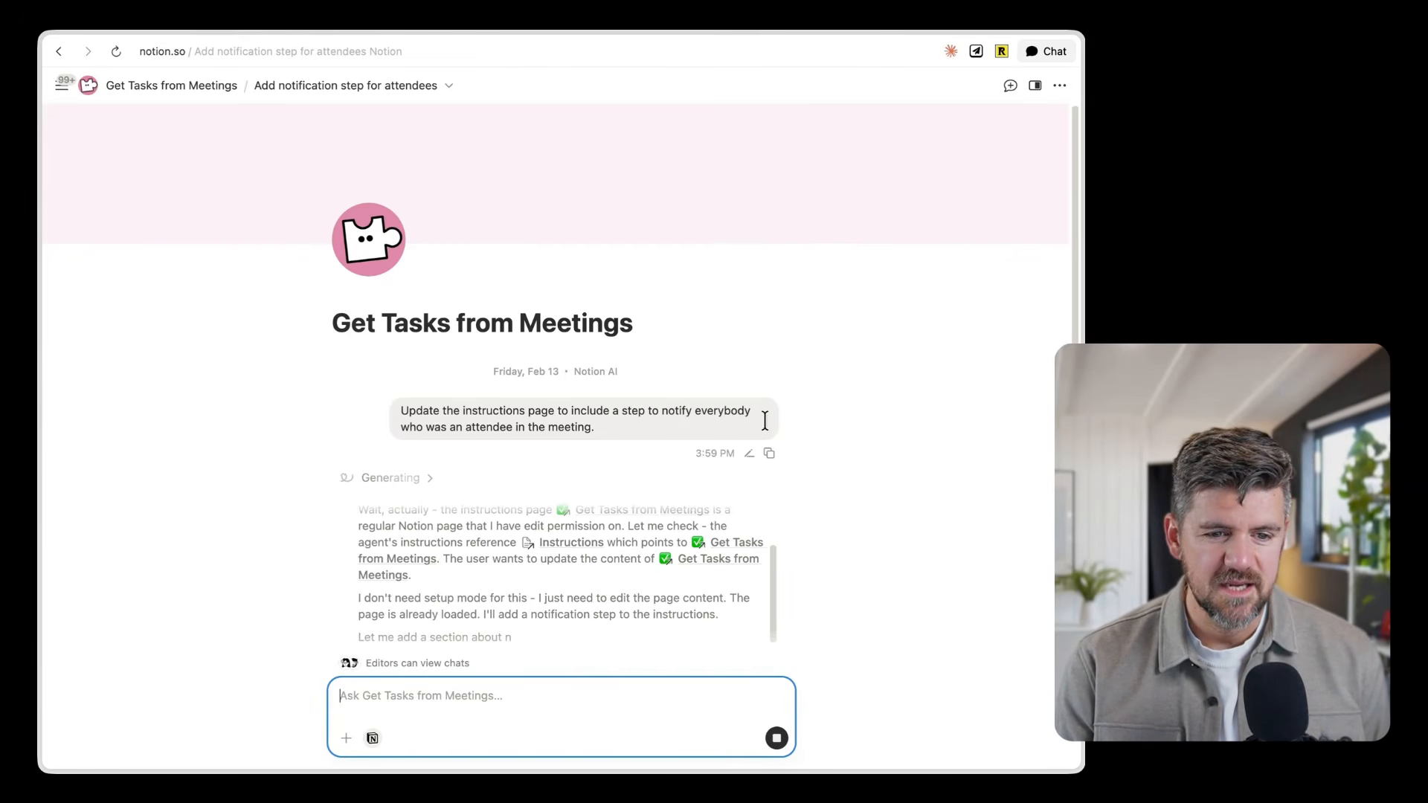
View the agent's changes to the instructions page and review the "Post-creation: Notify attendees" section.
click(379, 420)
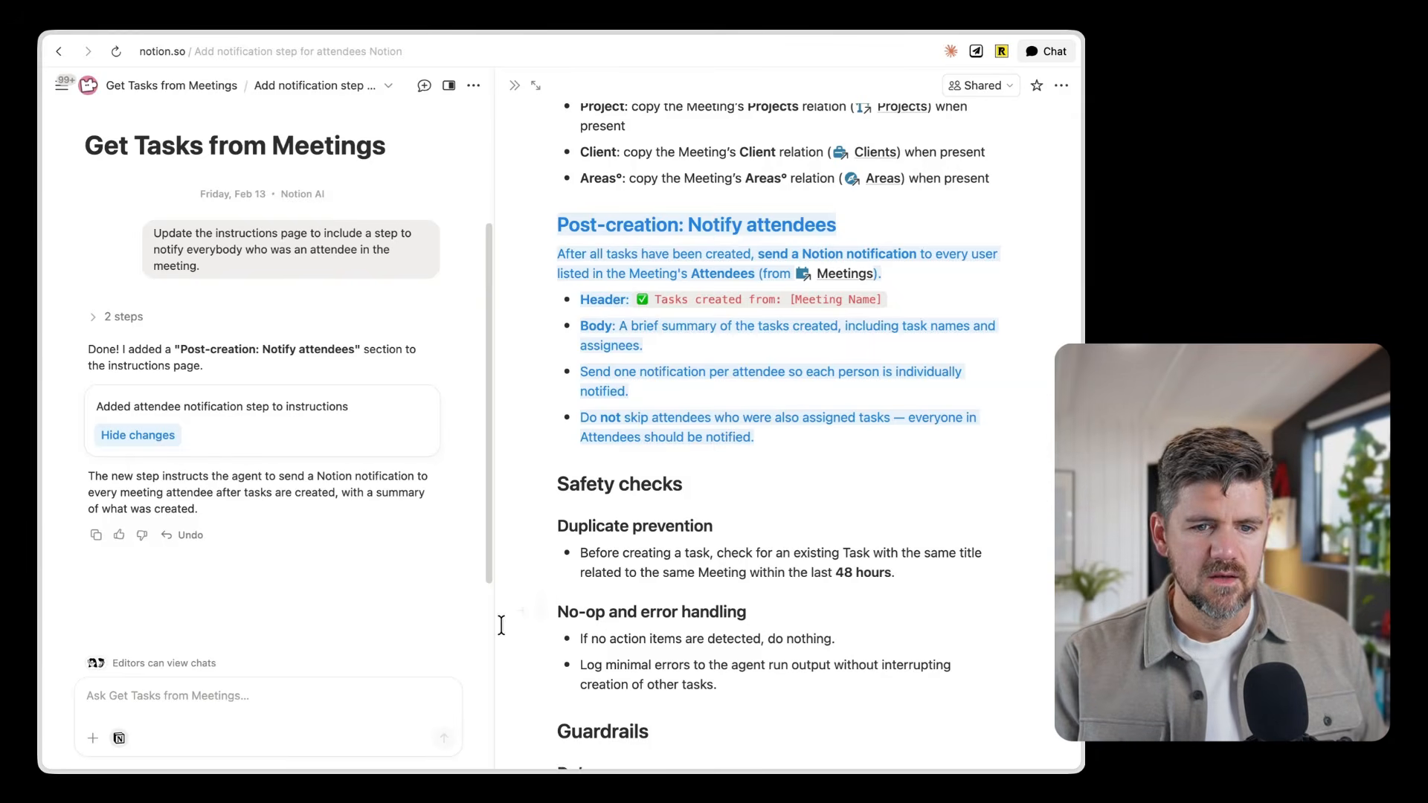
click(514, 86)
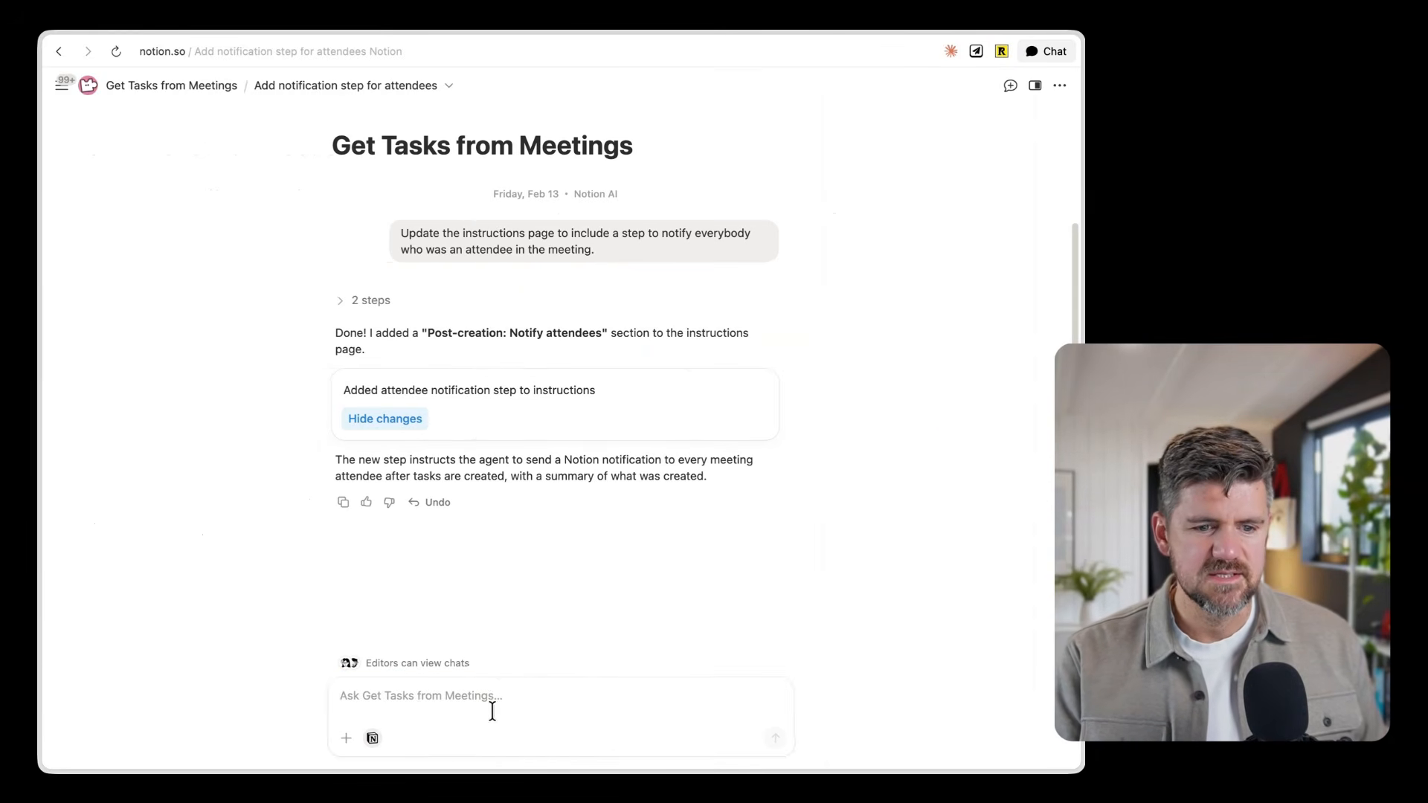
click(493, 704)
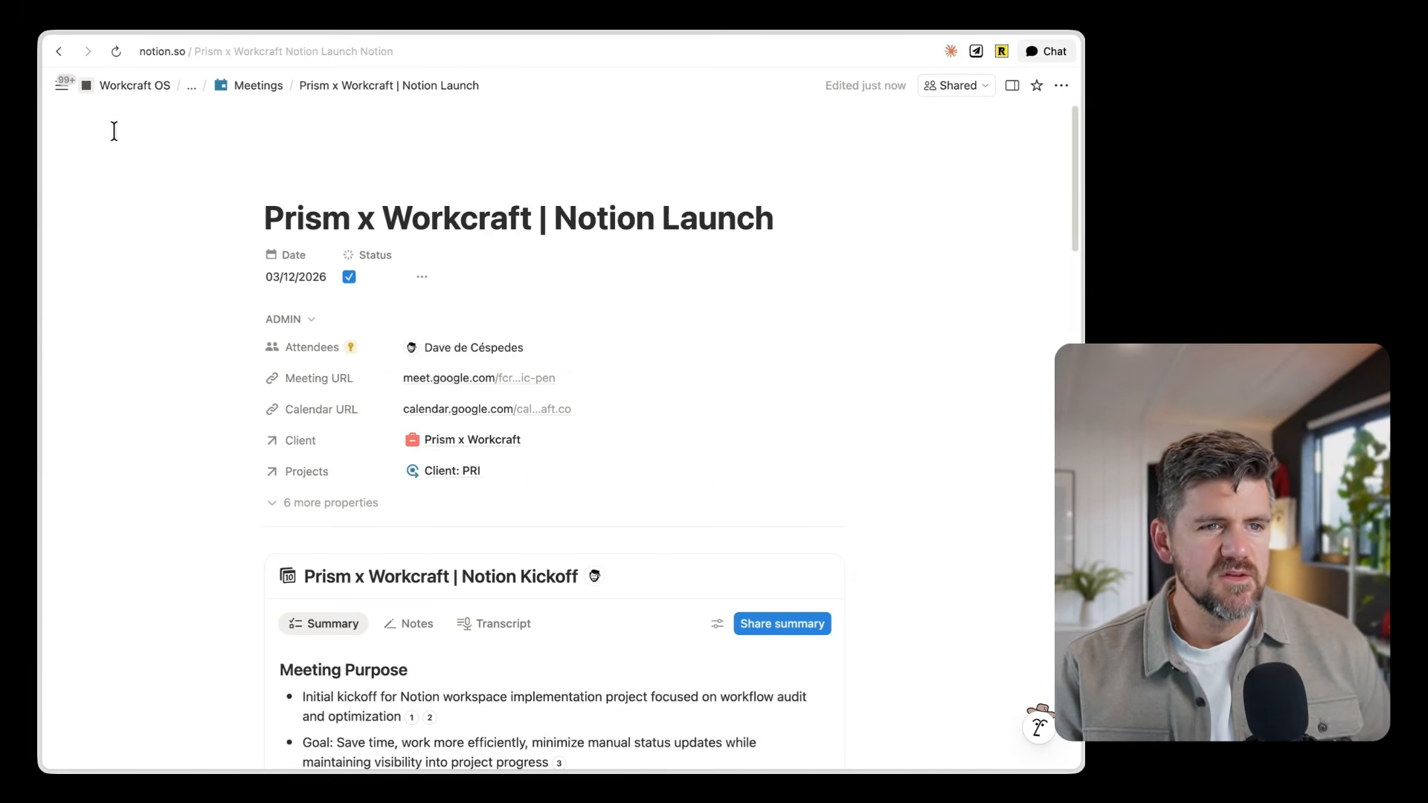
Return to the Get Tasks from Meetings agent and open its most recent Meetings-triggered run to review the outcome.
mouse_move(62, 88)
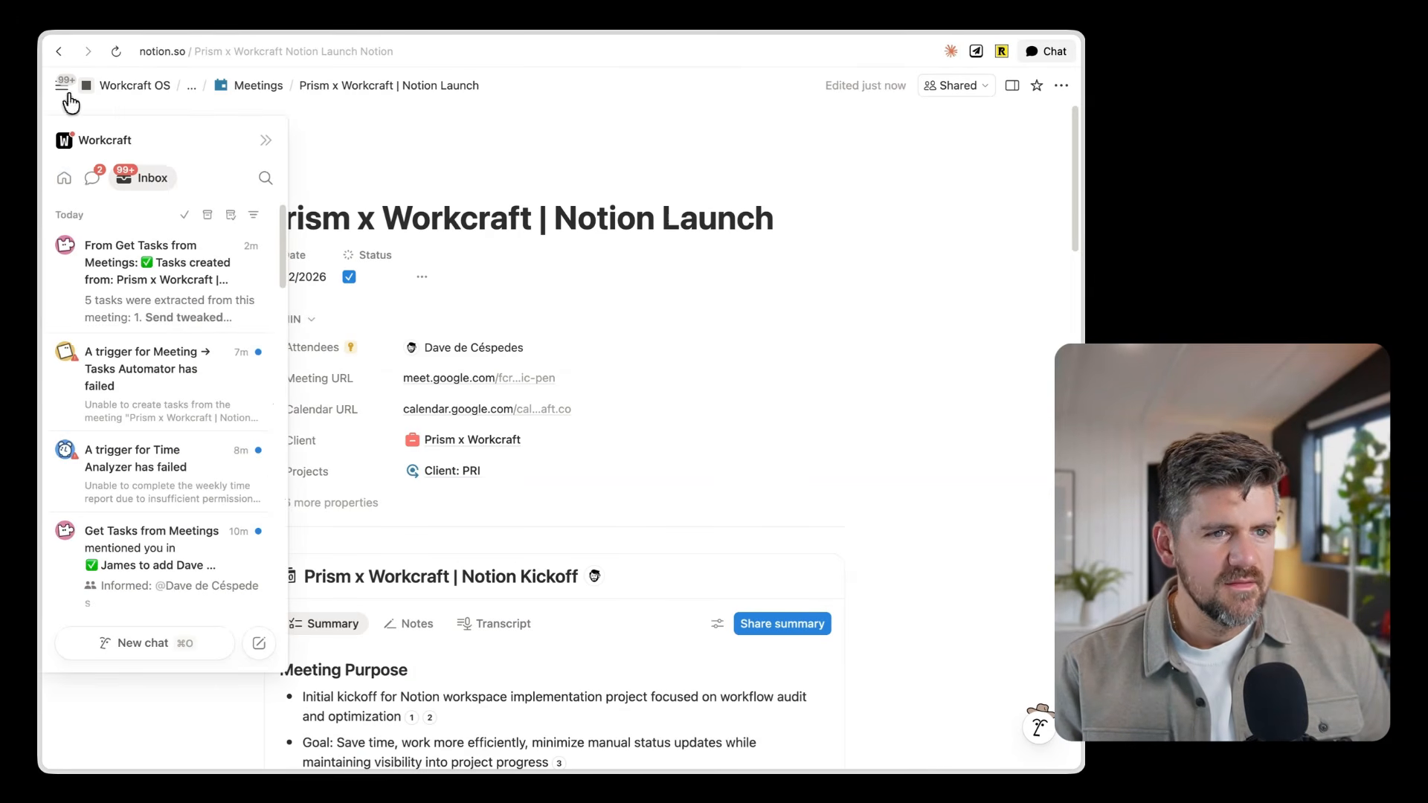
click(67, 178)
click(216, 400)
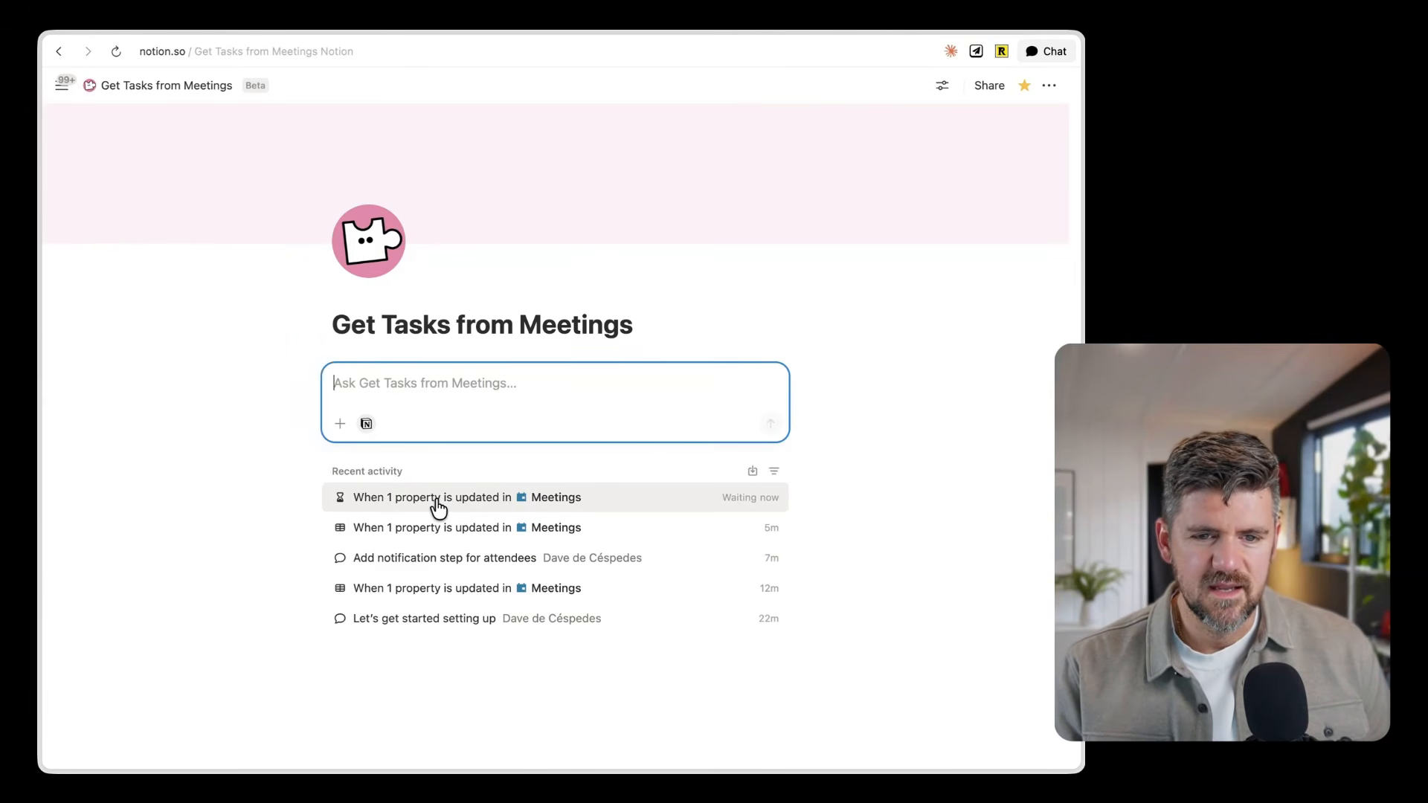
click(438, 502)
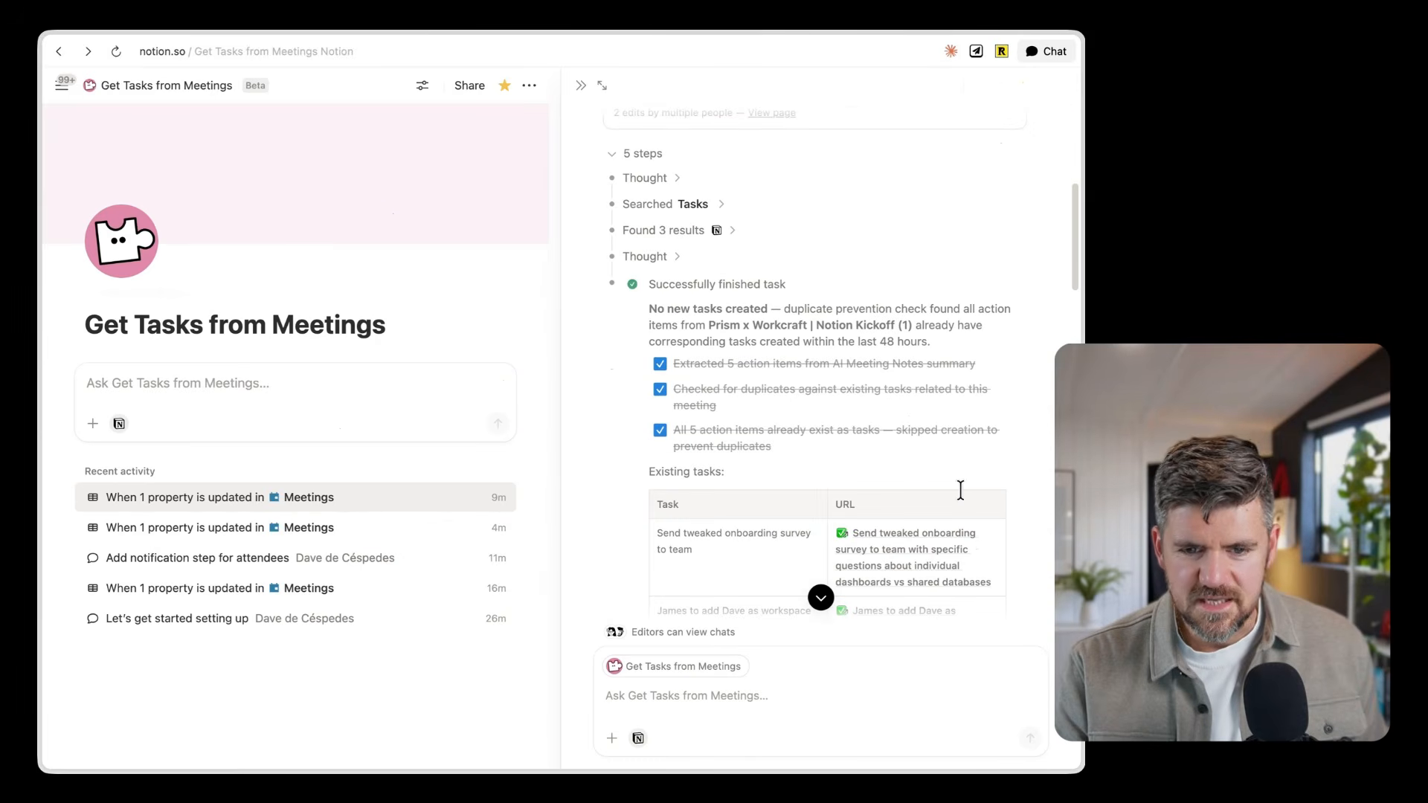
From the newest inbox notification, open the linked Prism x Workcraft | Notion Audit Review meeting as a full page and review its Tasks table.
mouse_move(63, 90)
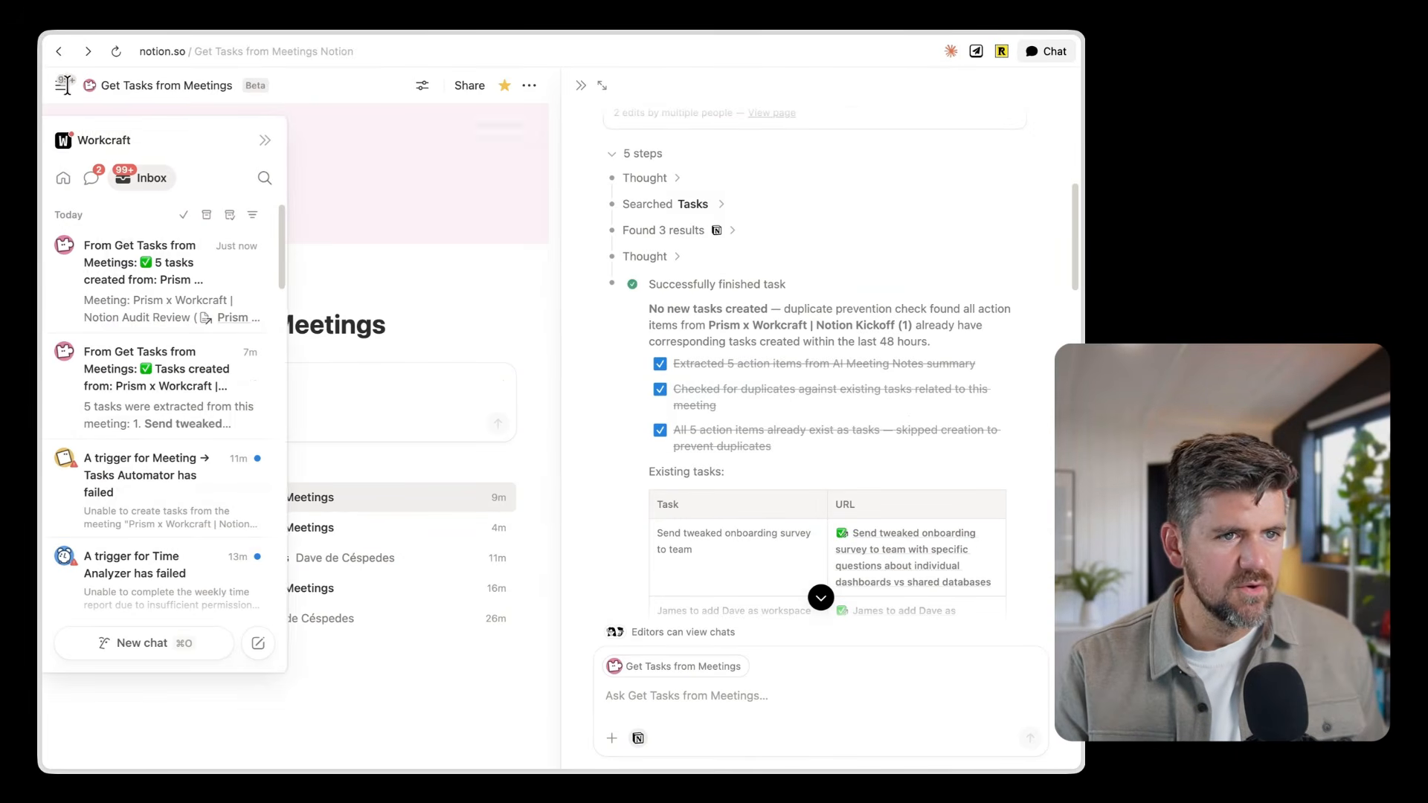
click(74, 305)
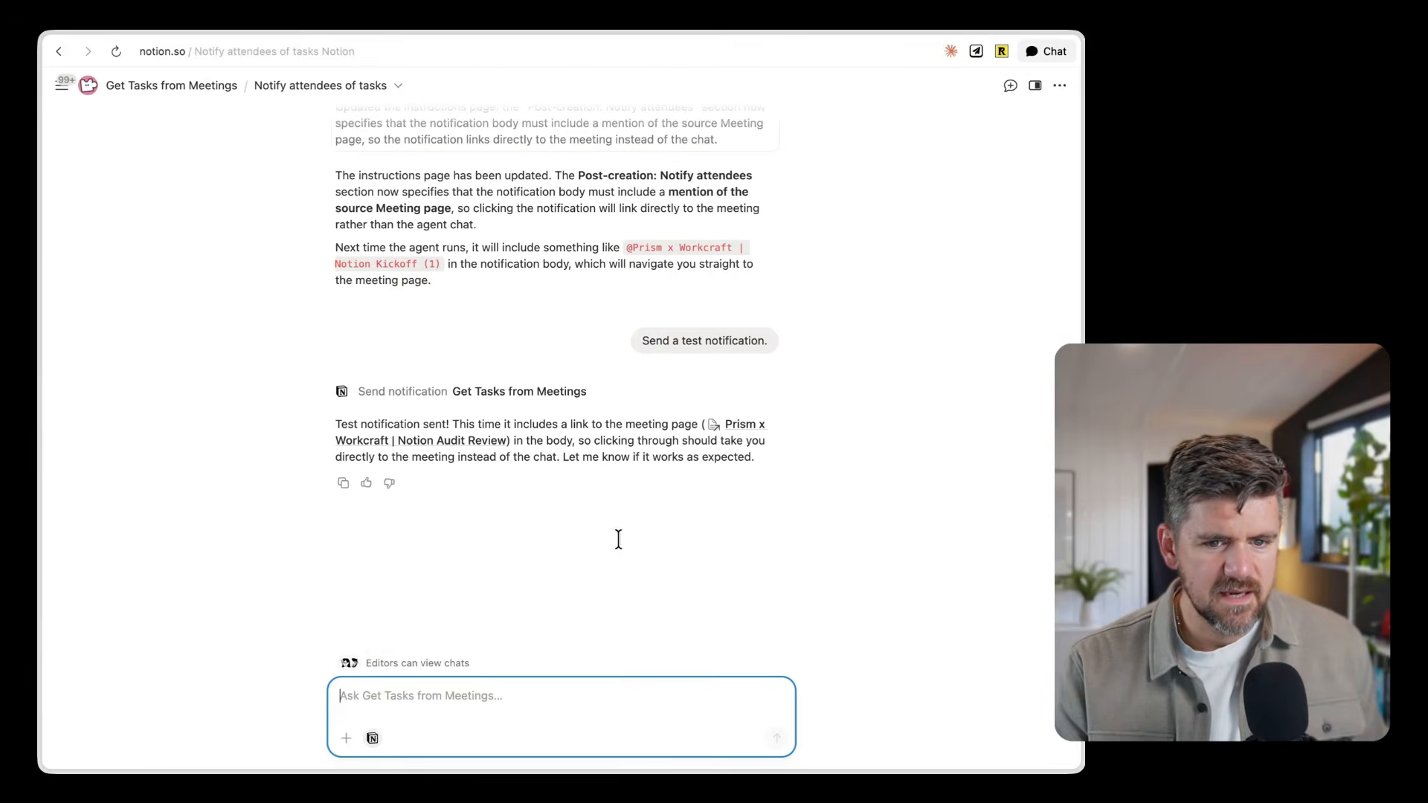
click(751, 431)
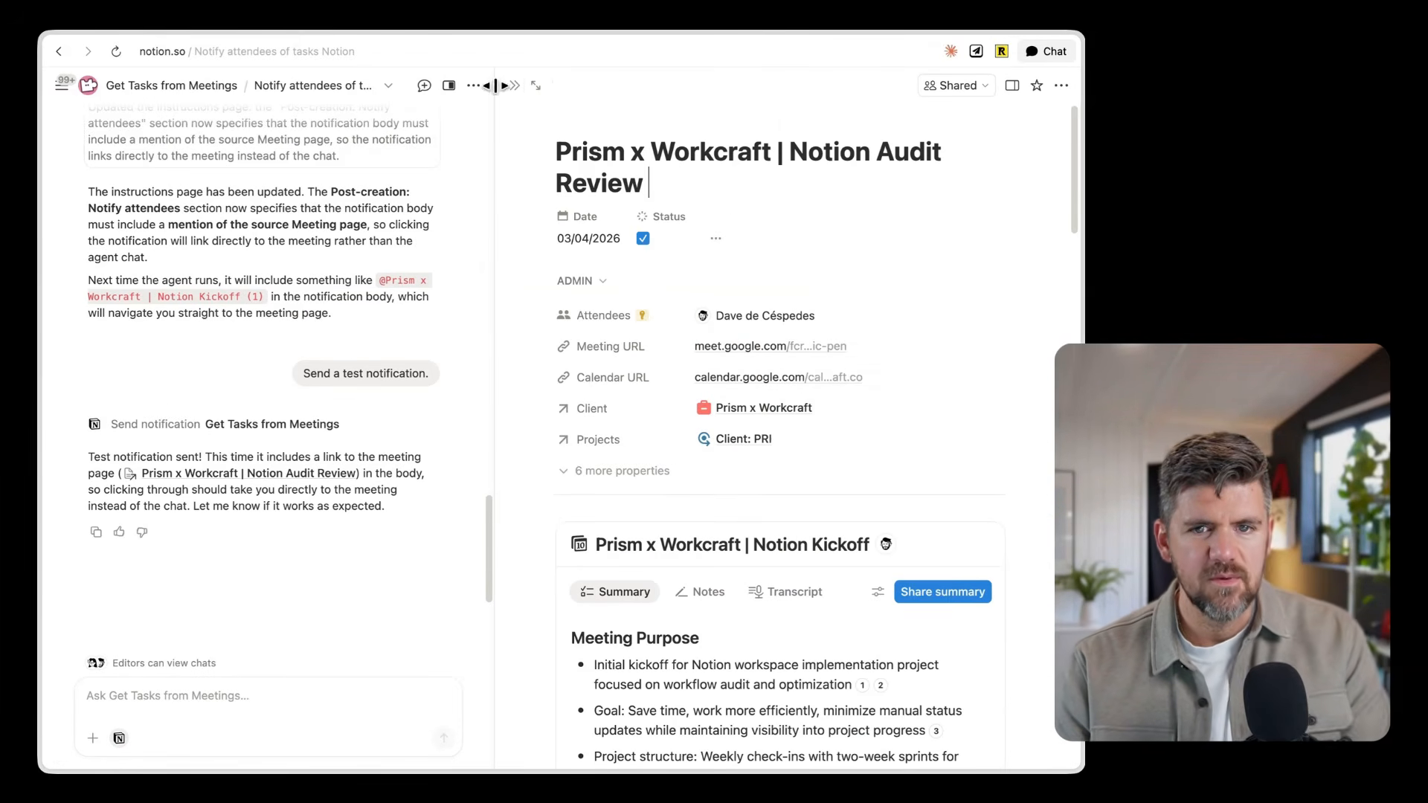
click(536, 86)
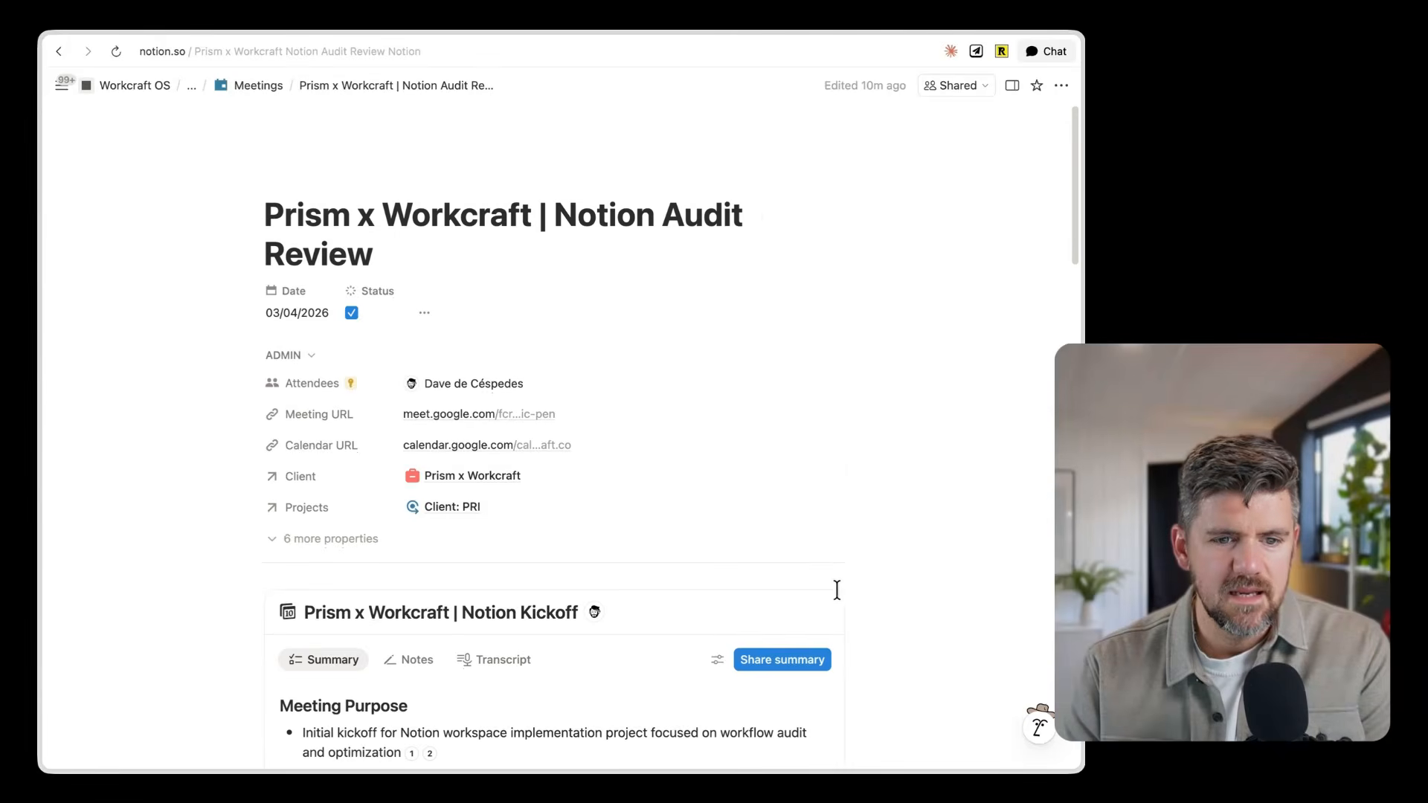
scroll(855, 595, down, 10)
scroll(883, 600, down, 10)
scroll(520, 336, up, 3)
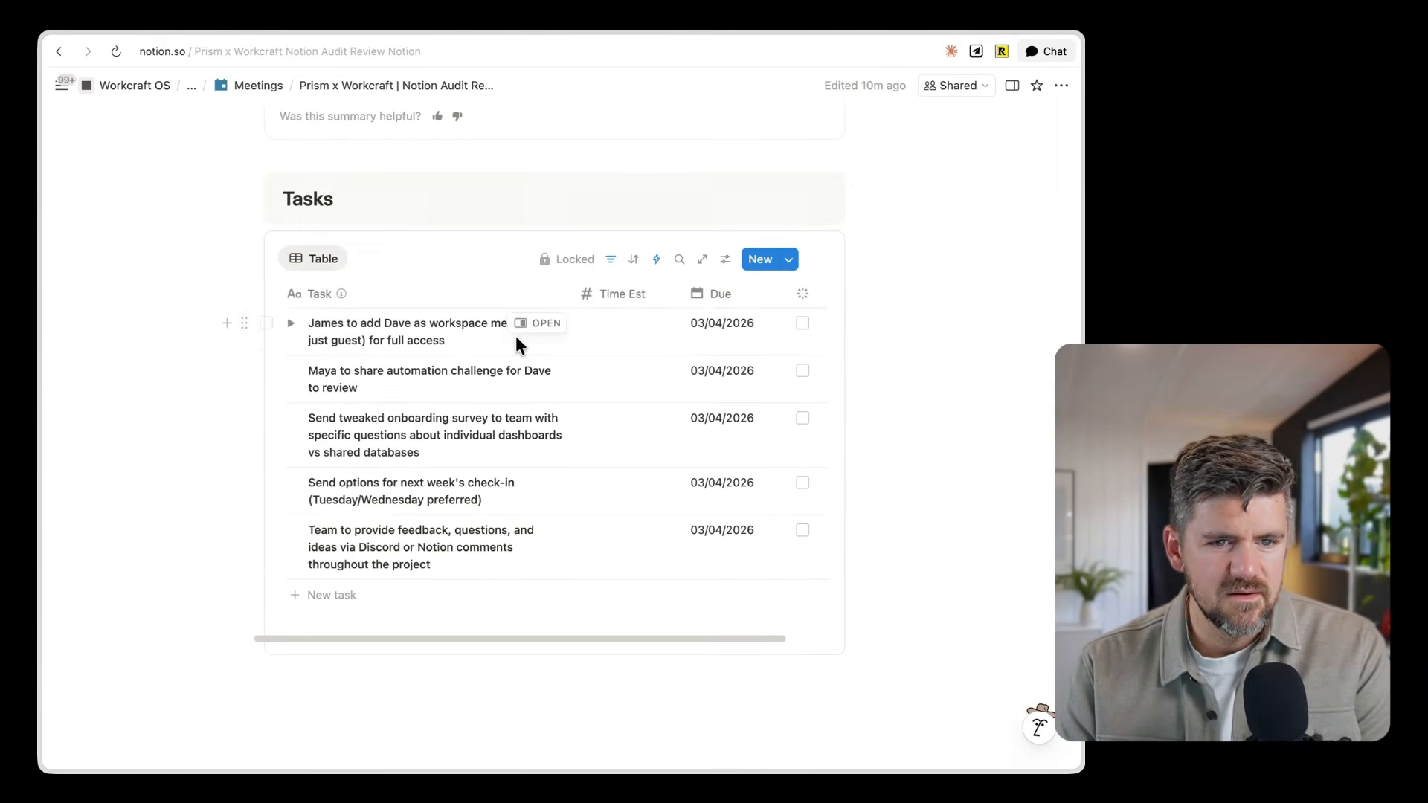